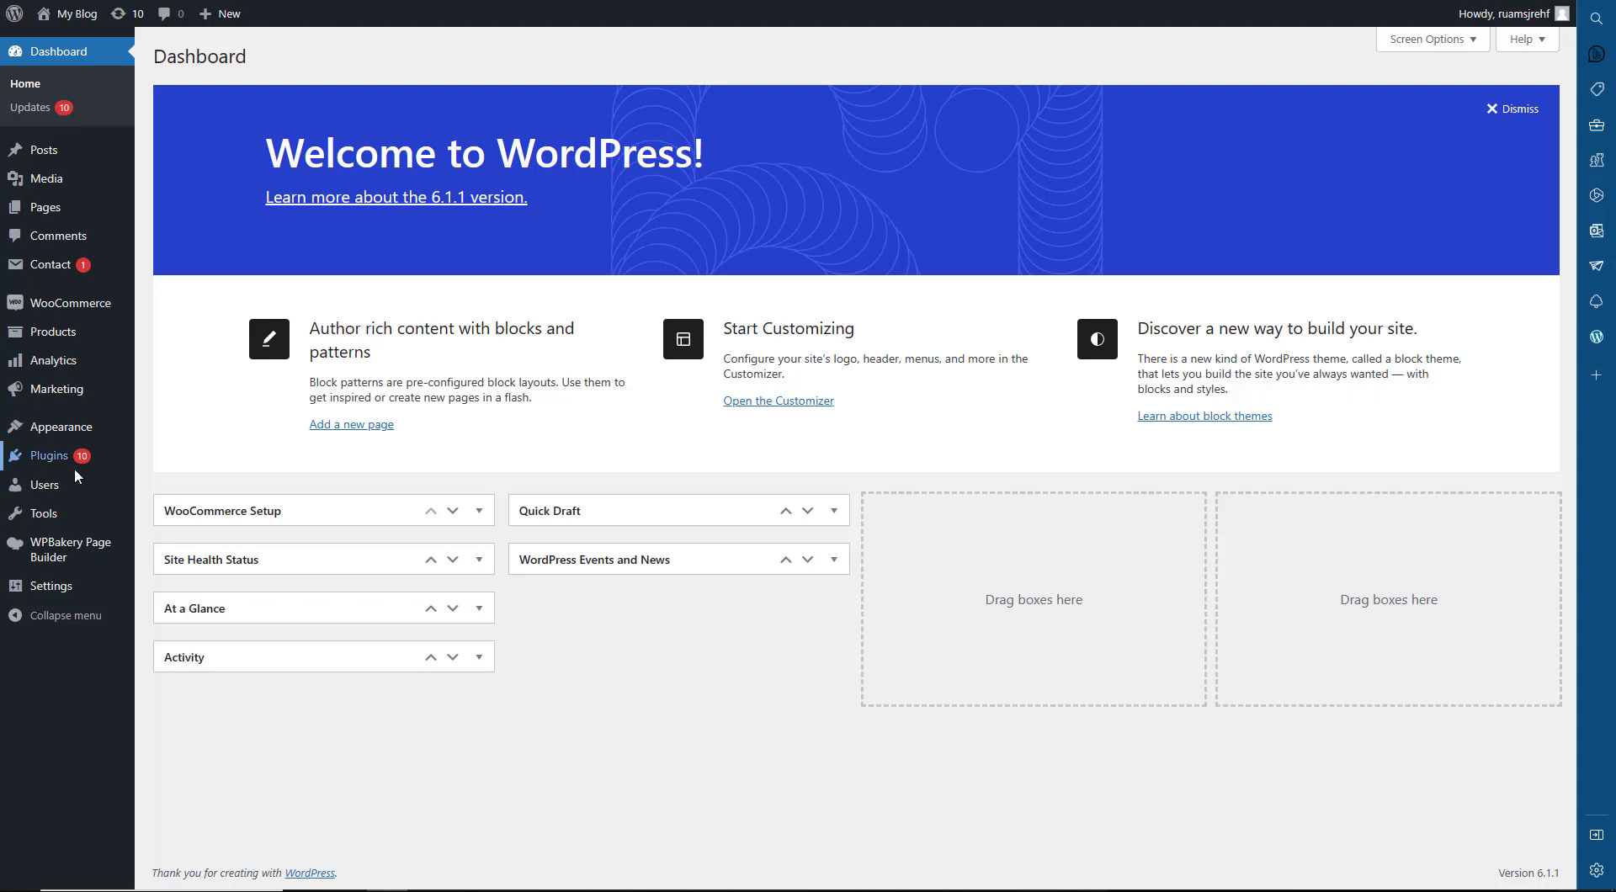
- Find the "Dominion – Domain Checker for WPBakery" plugin in the plugin directory and activate it
click(173, 483)
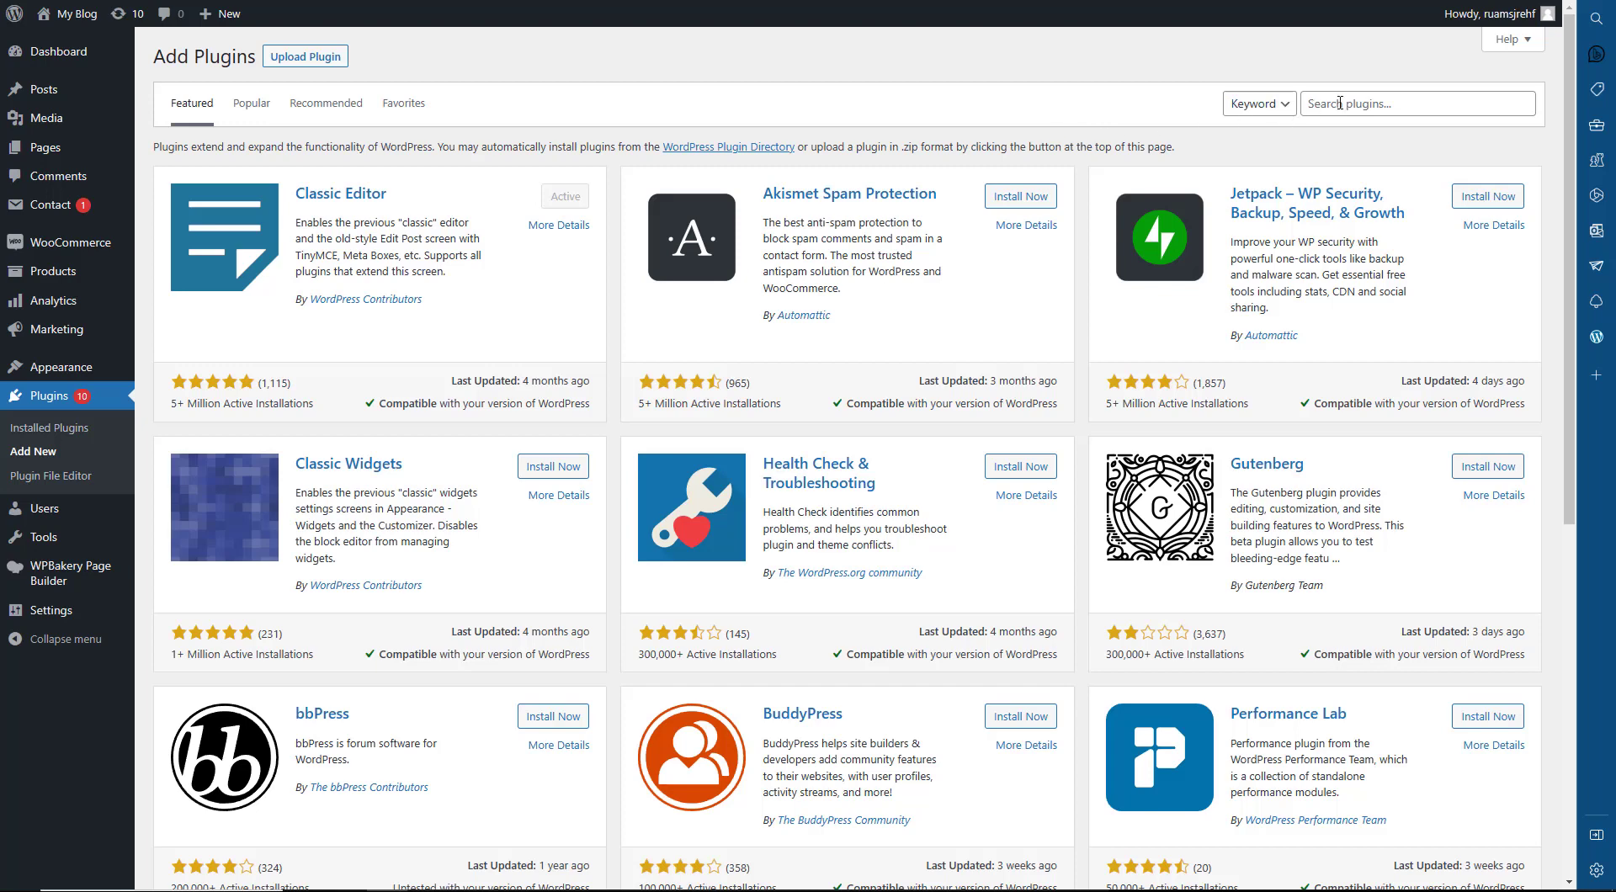
click(1343, 102)
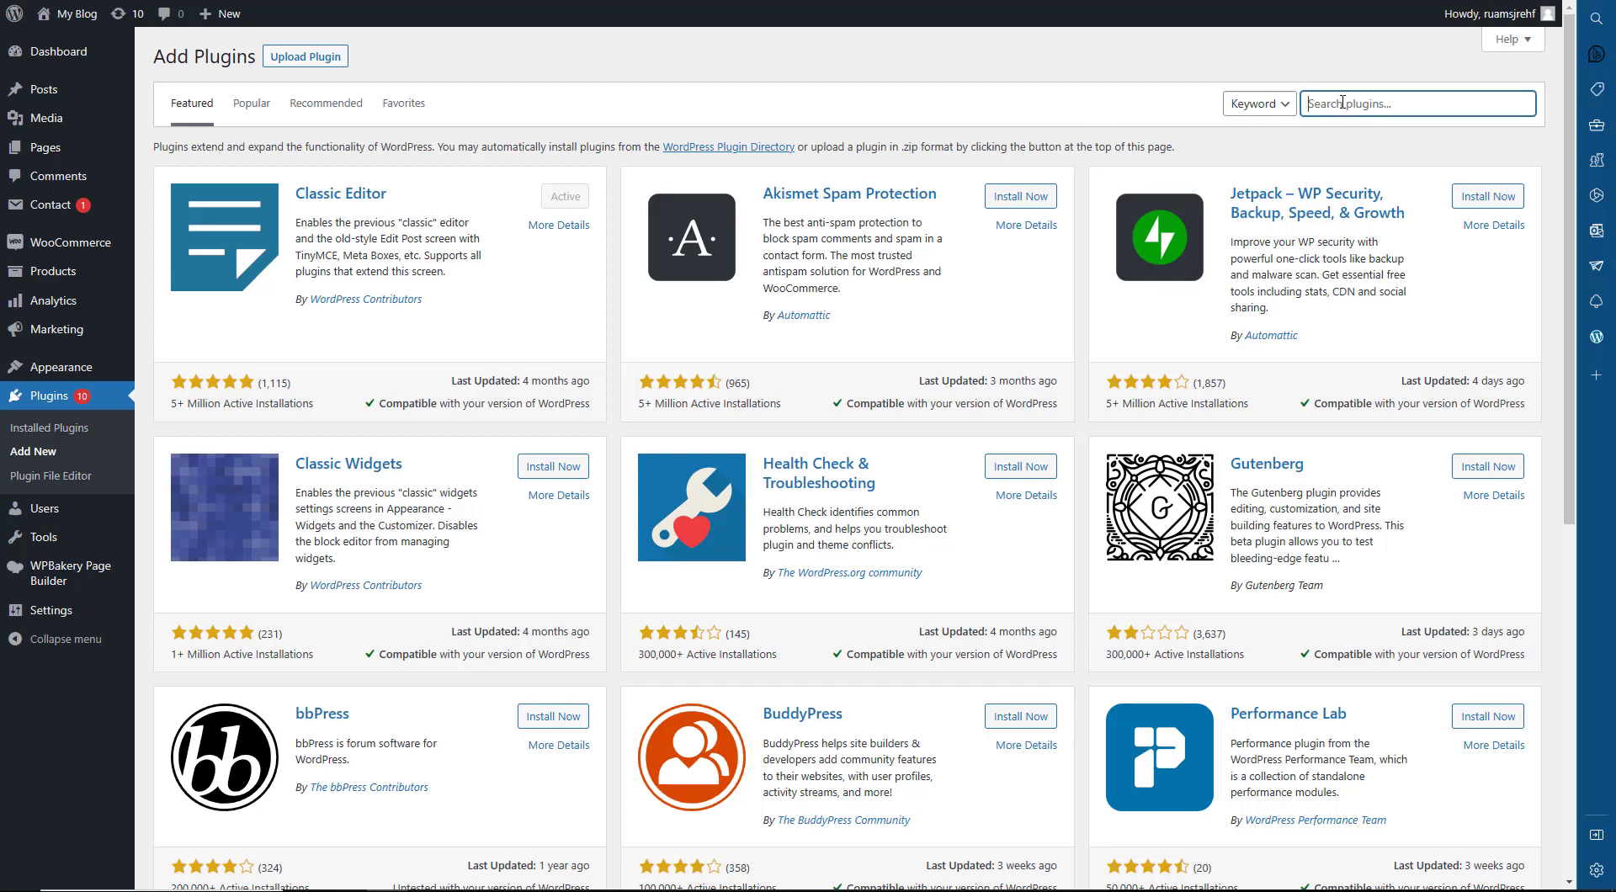
text(Dominion – Domain Checker for WPBakery)
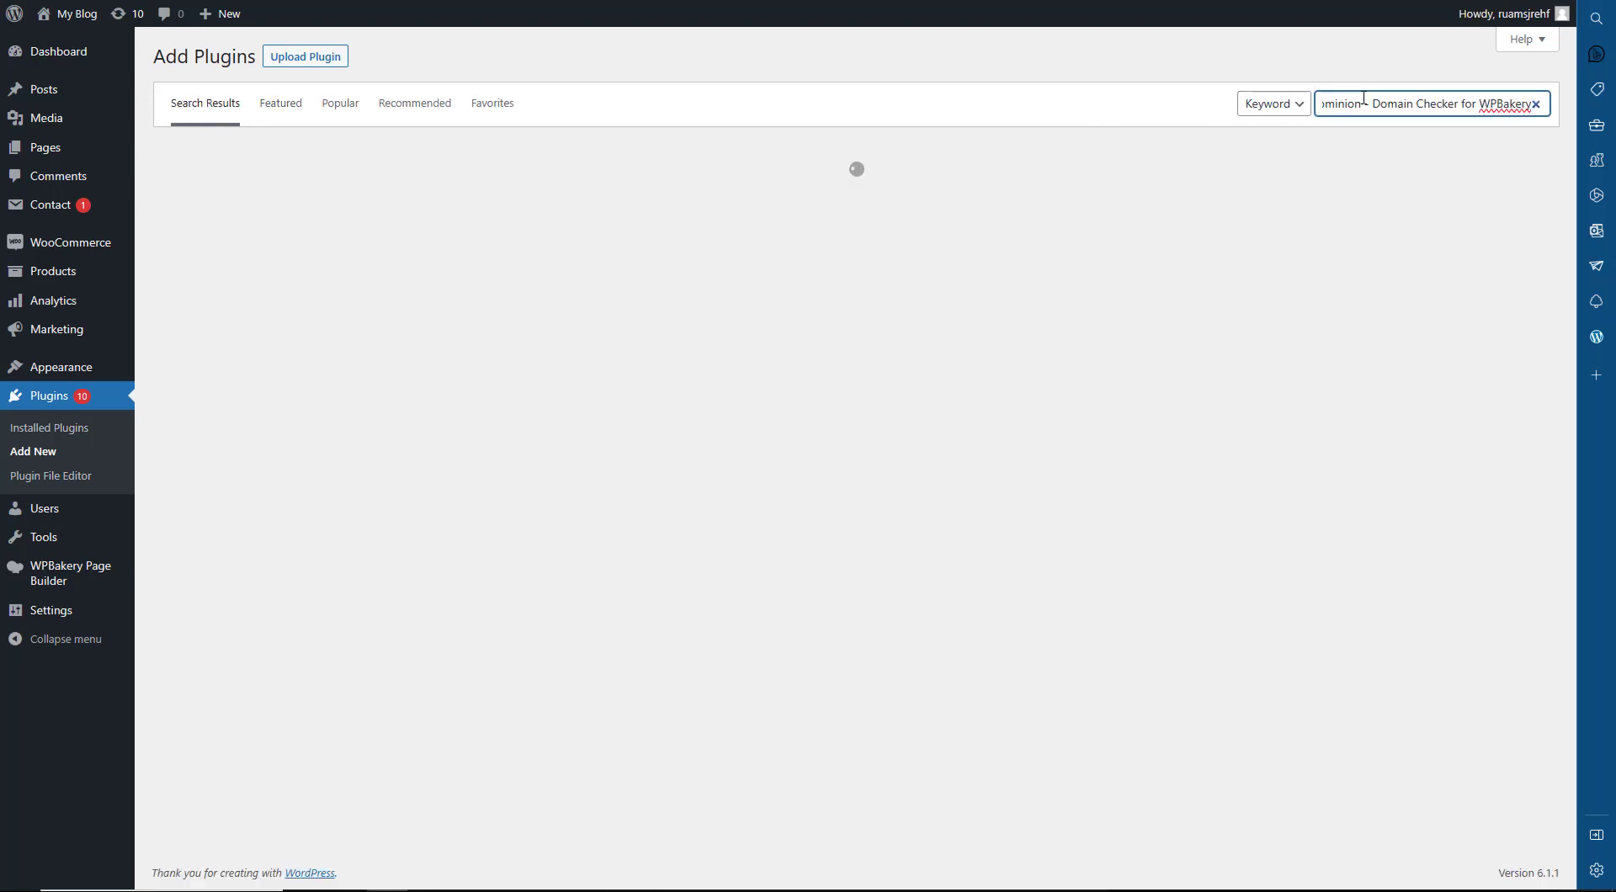
double_click(1364, 99)
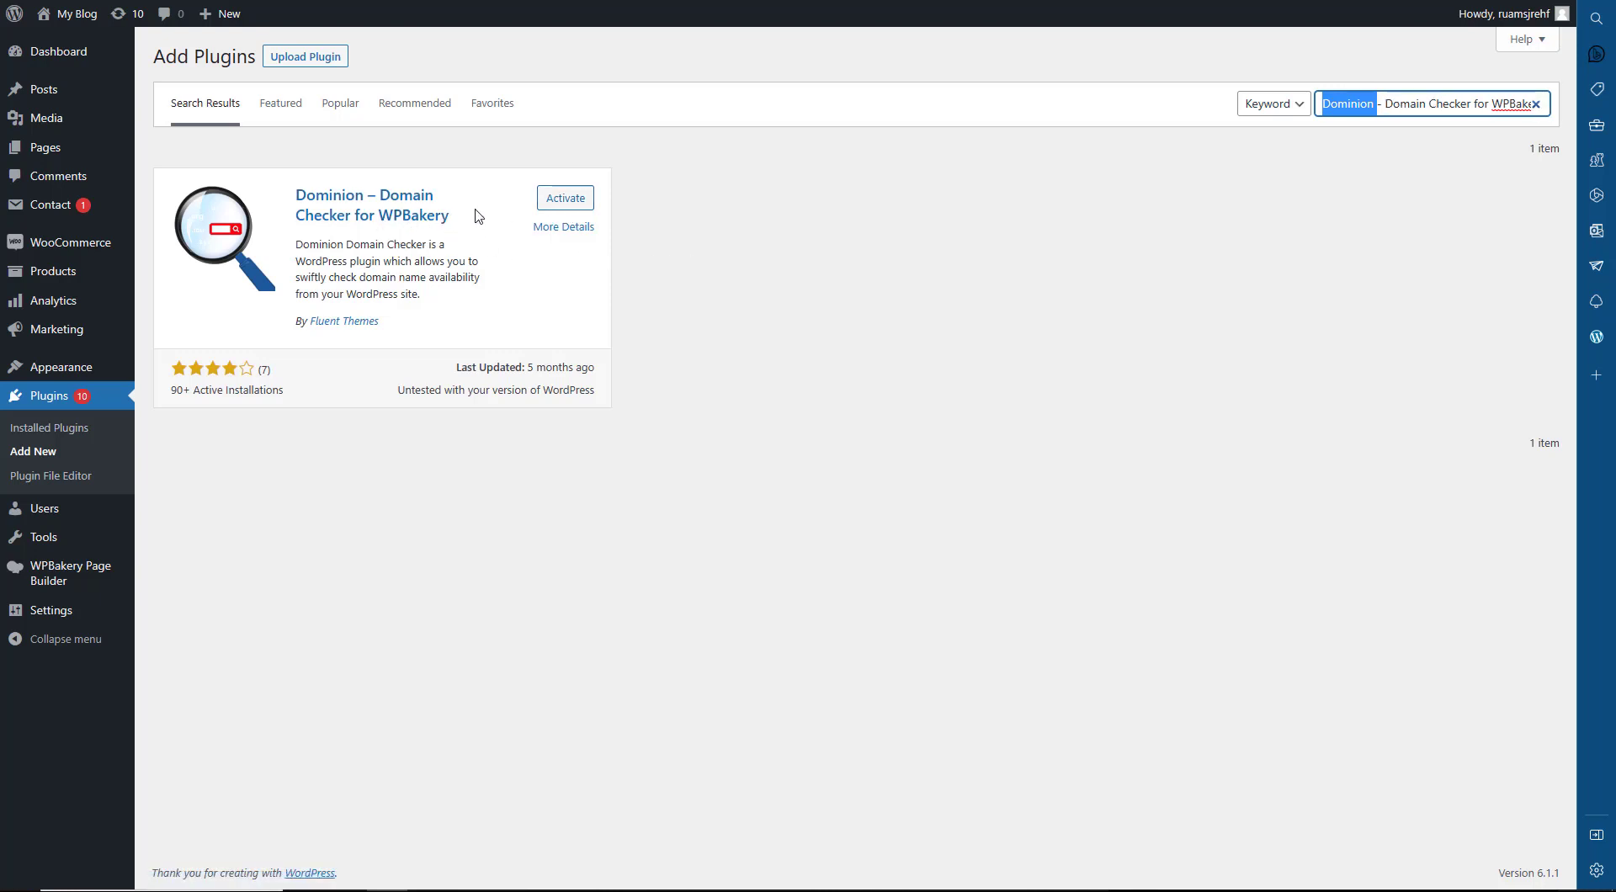
click(578, 204)
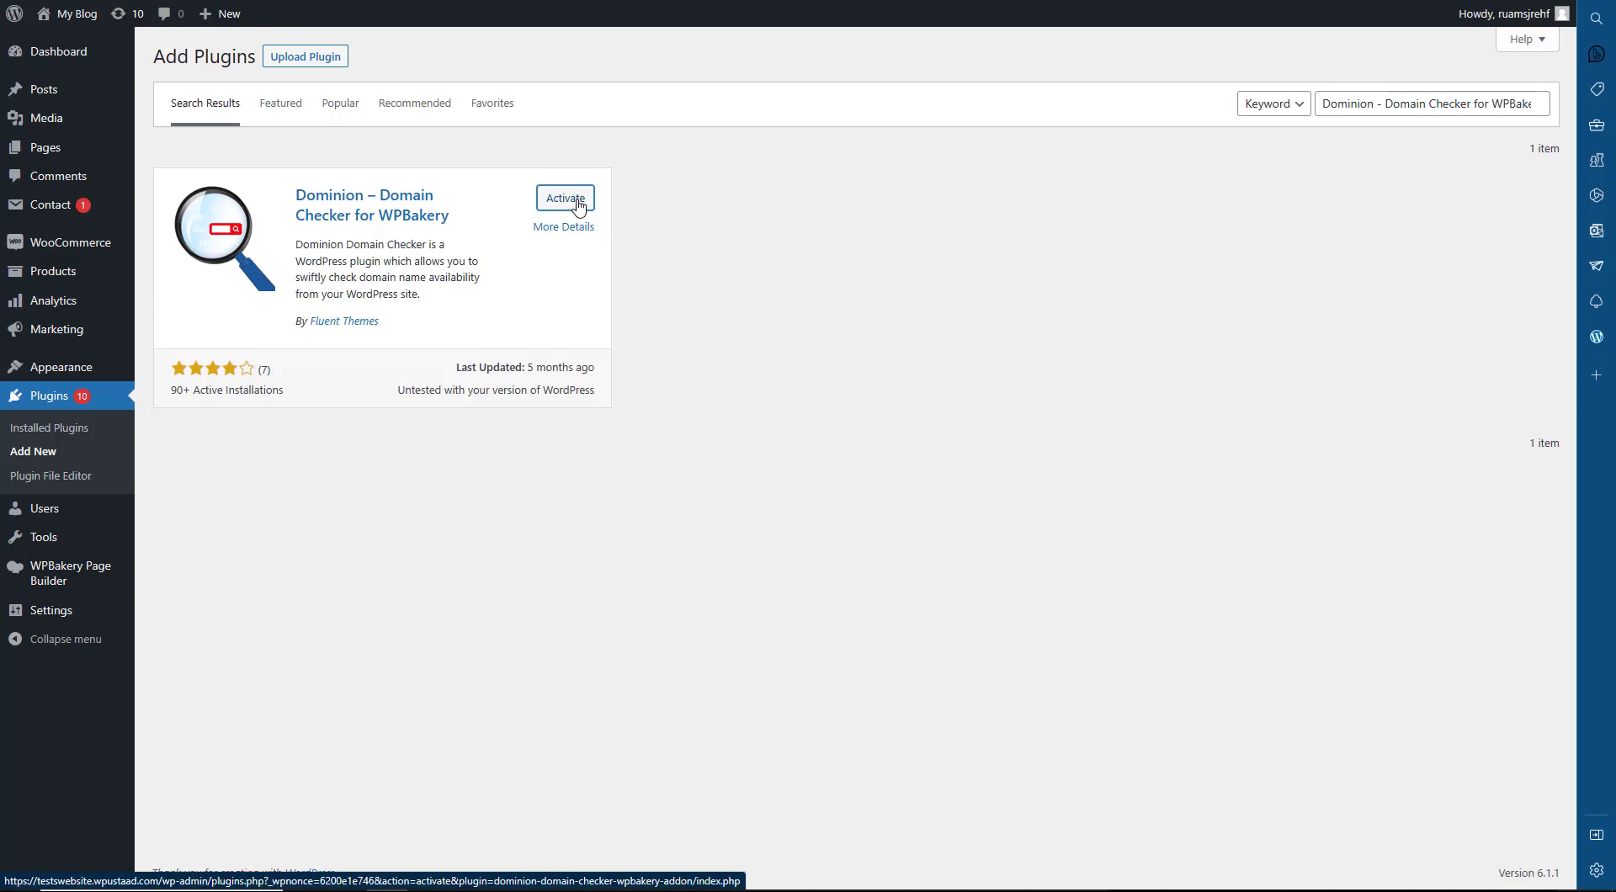
click(578, 205)
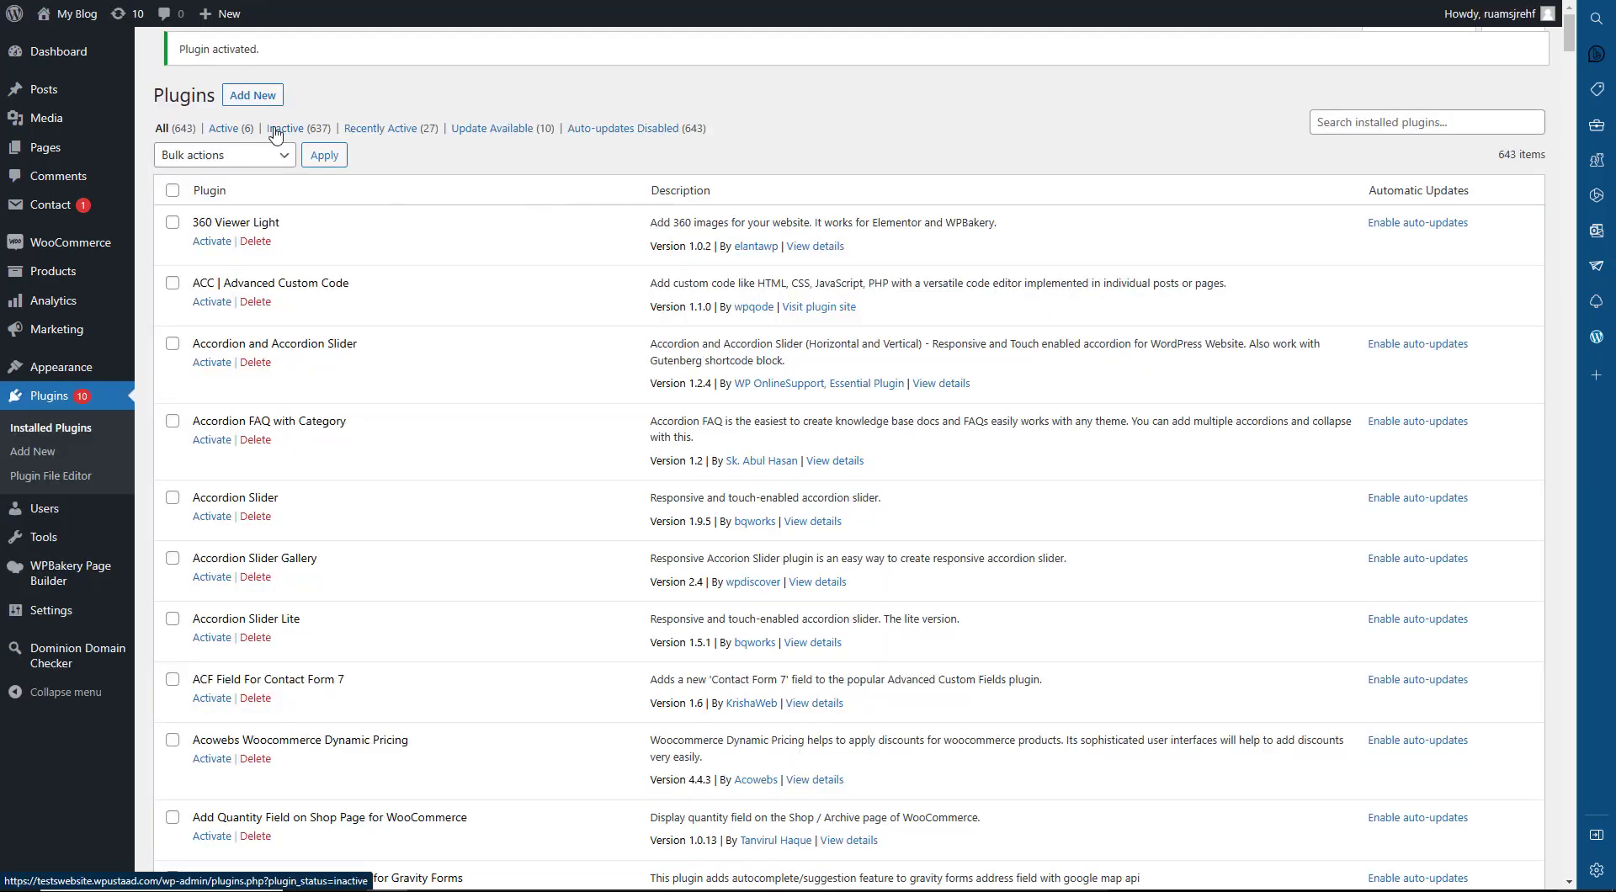
- Copy "Domain Checker" from the Dominion entry in the active plugins list and search for new plugins with that term
click(228, 128)
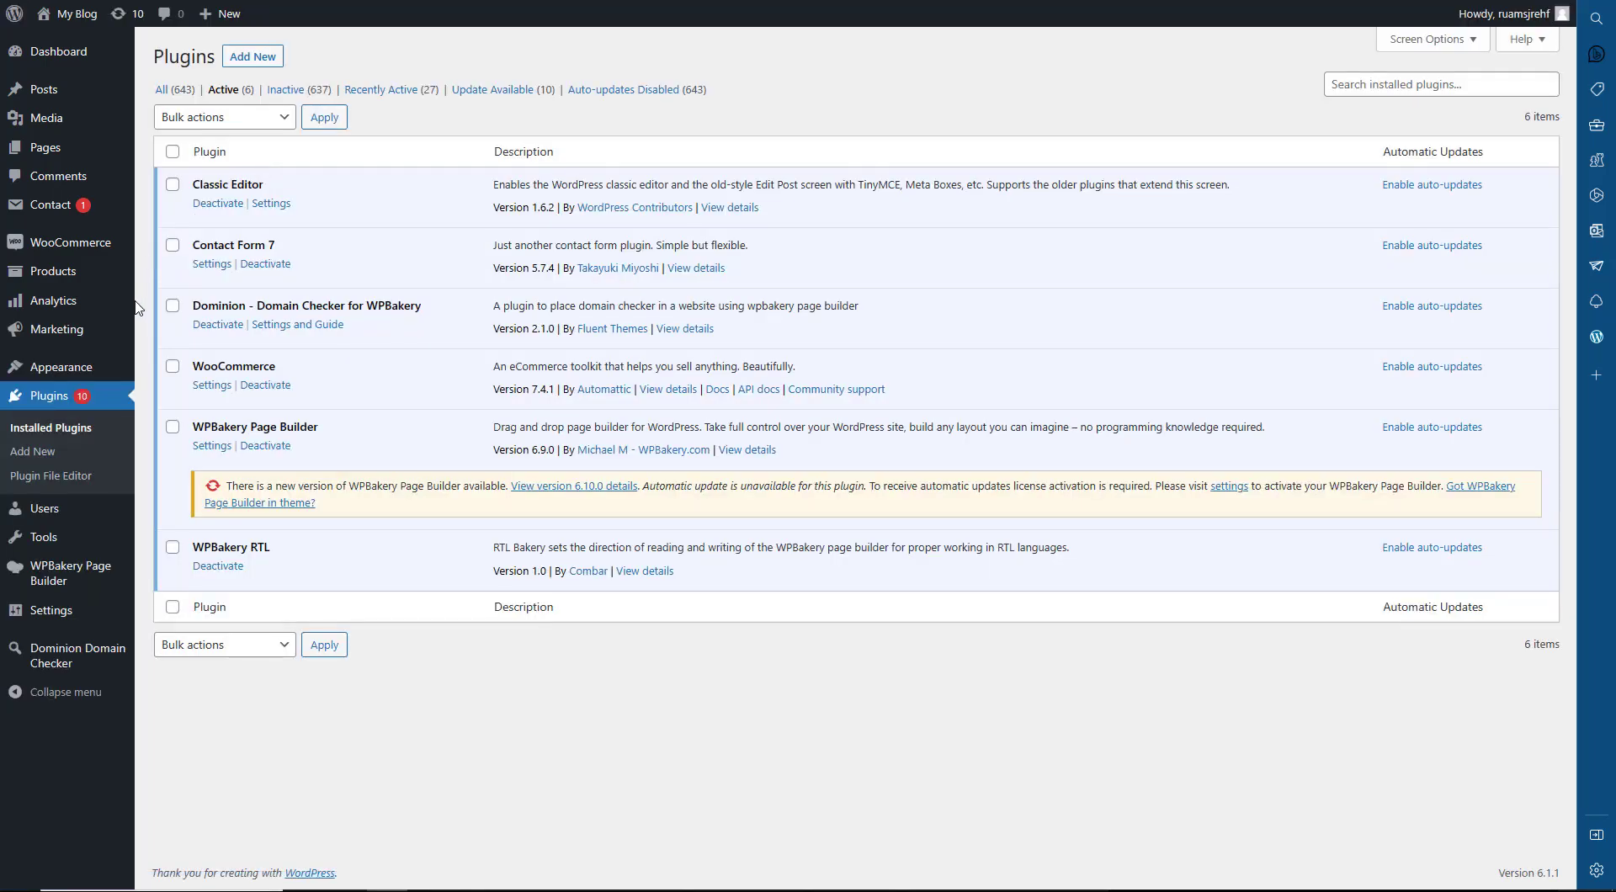
drag(256, 301, 359, 305)
key(ctrl+c)
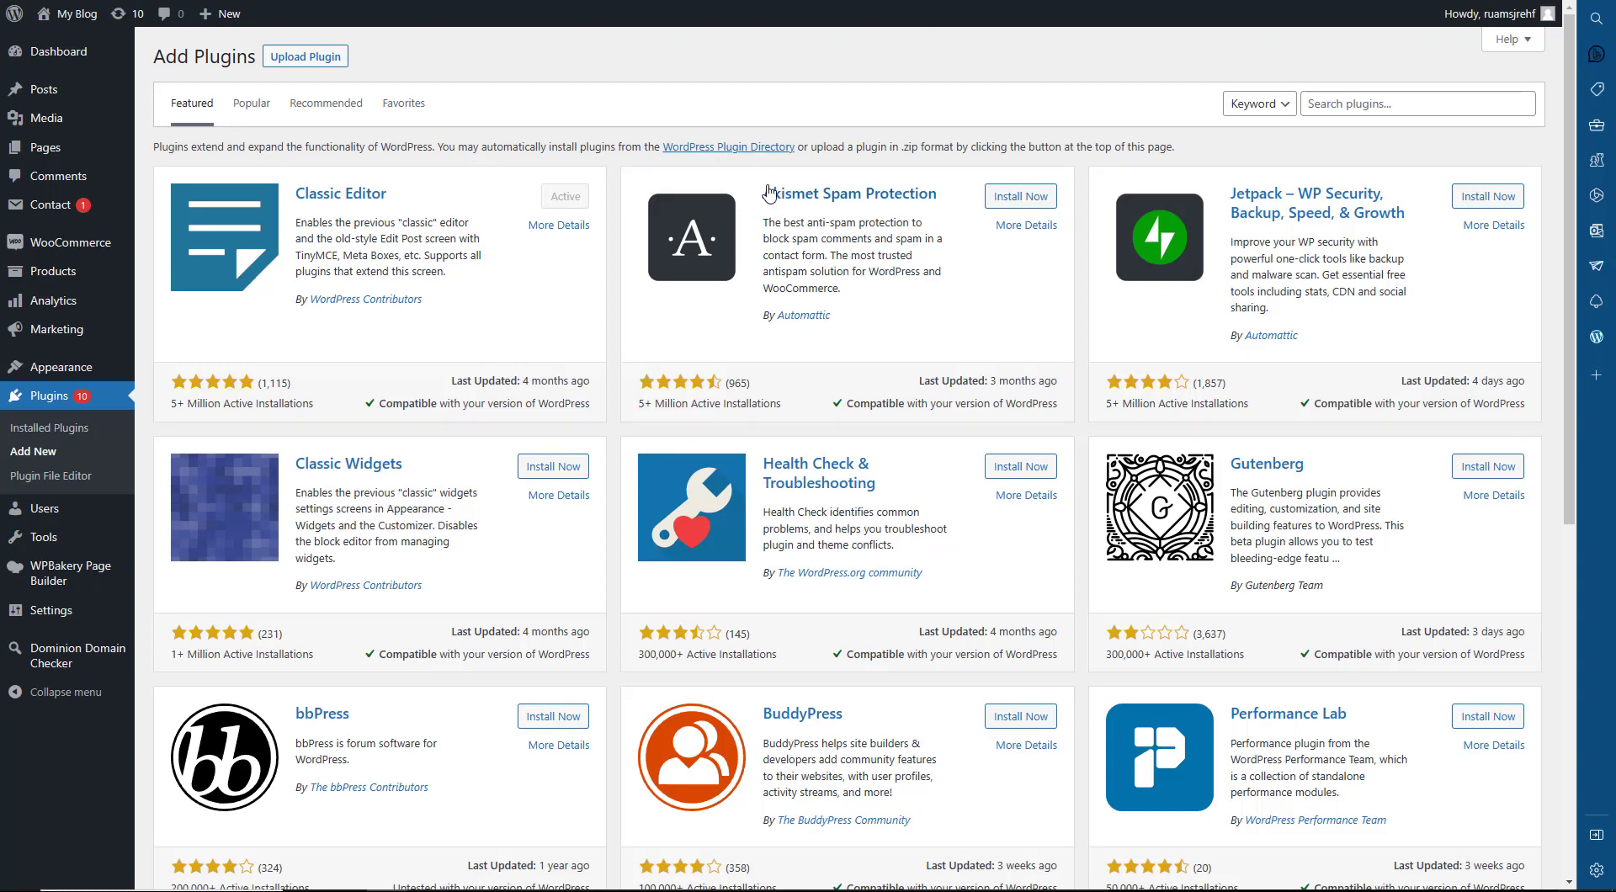
click(1386, 94)
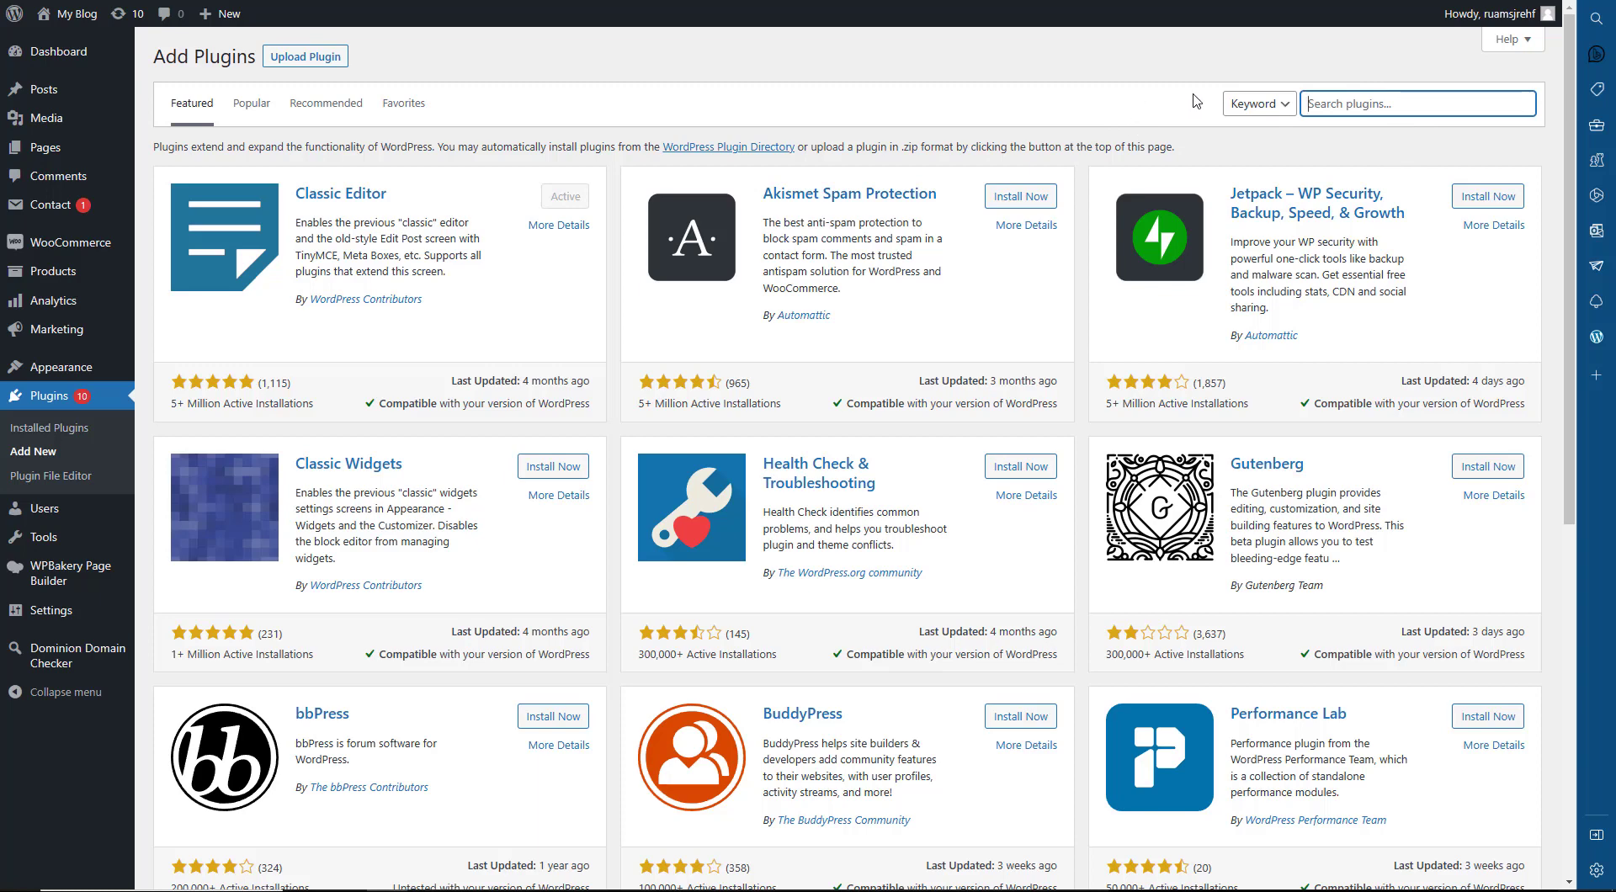
key(ctrl+v)
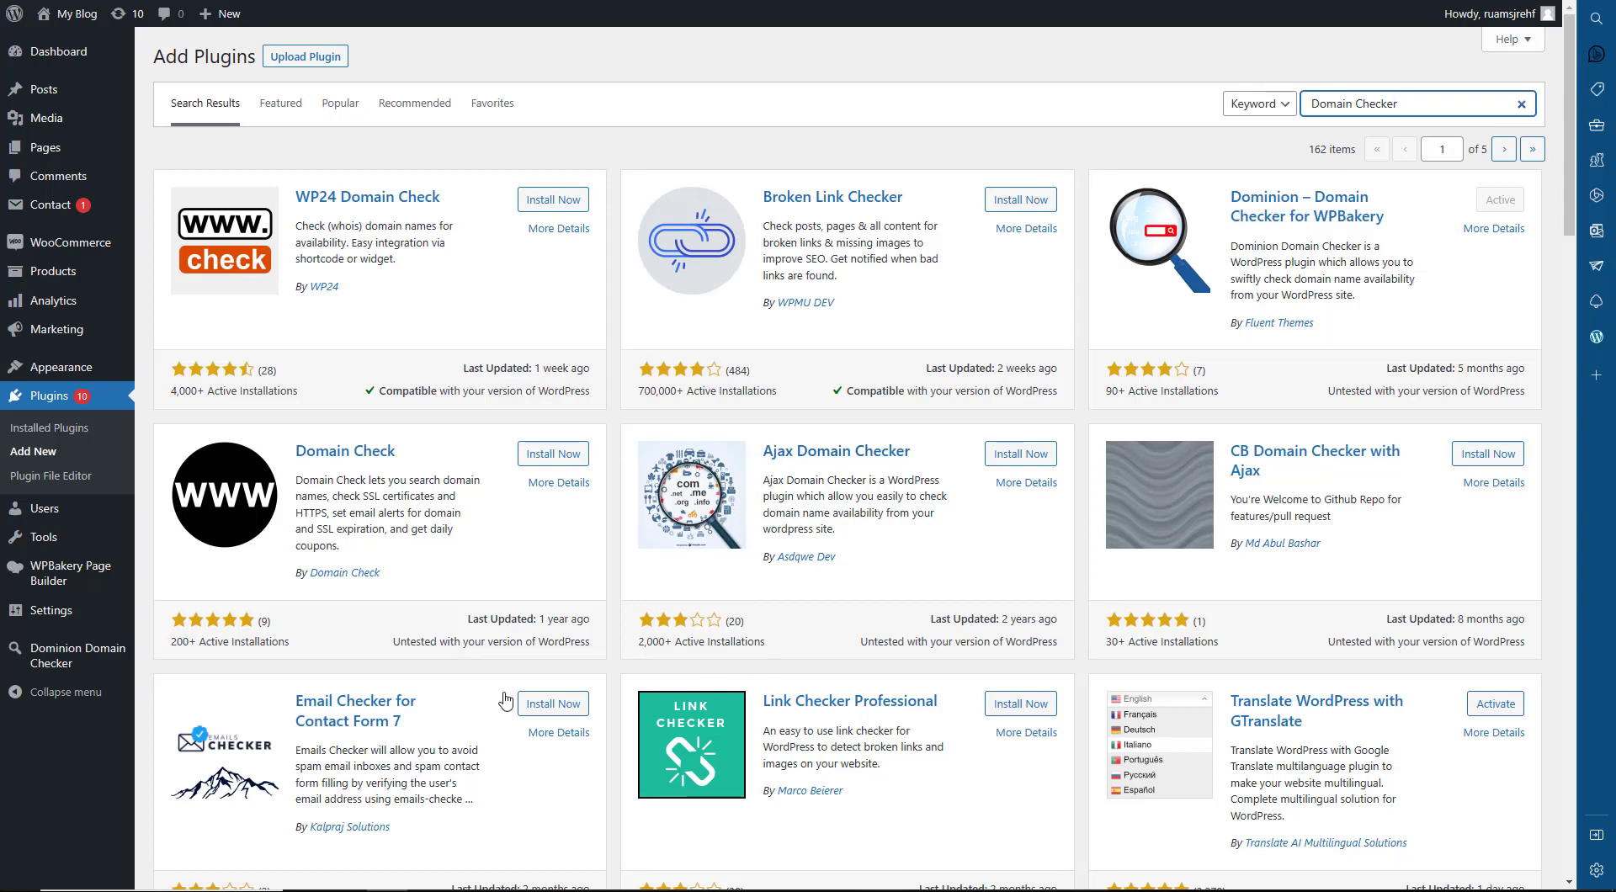
- Open the details of Email Checker for Contact Form 7 separately and look through its description and screenshots
right_click(351, 721)
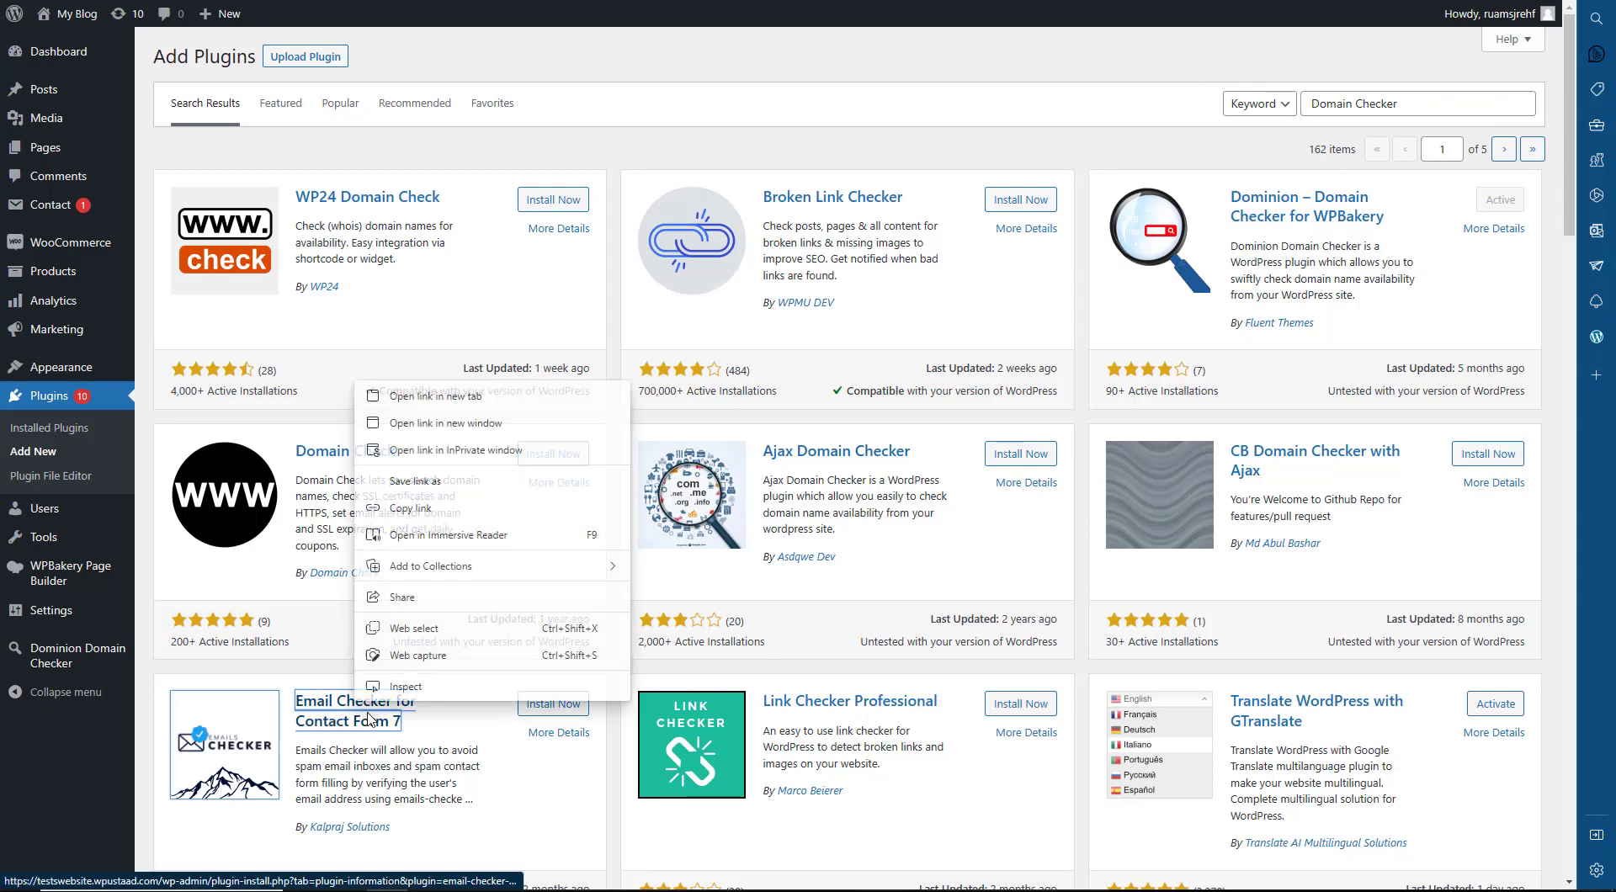
click(431, 413)
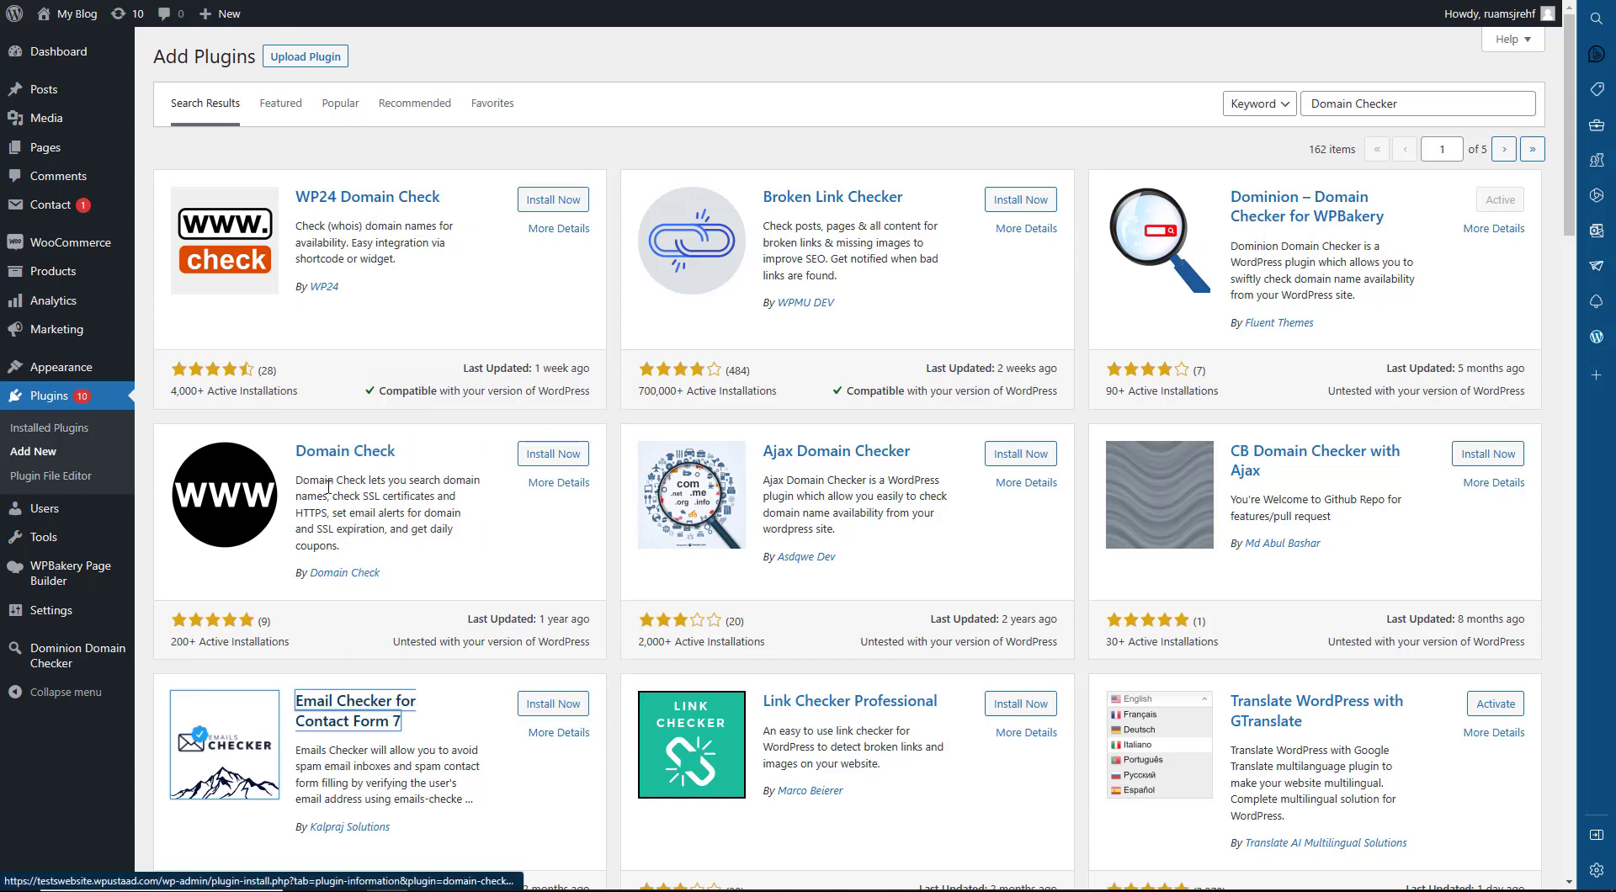
scroll(1035, 452, down, 10)
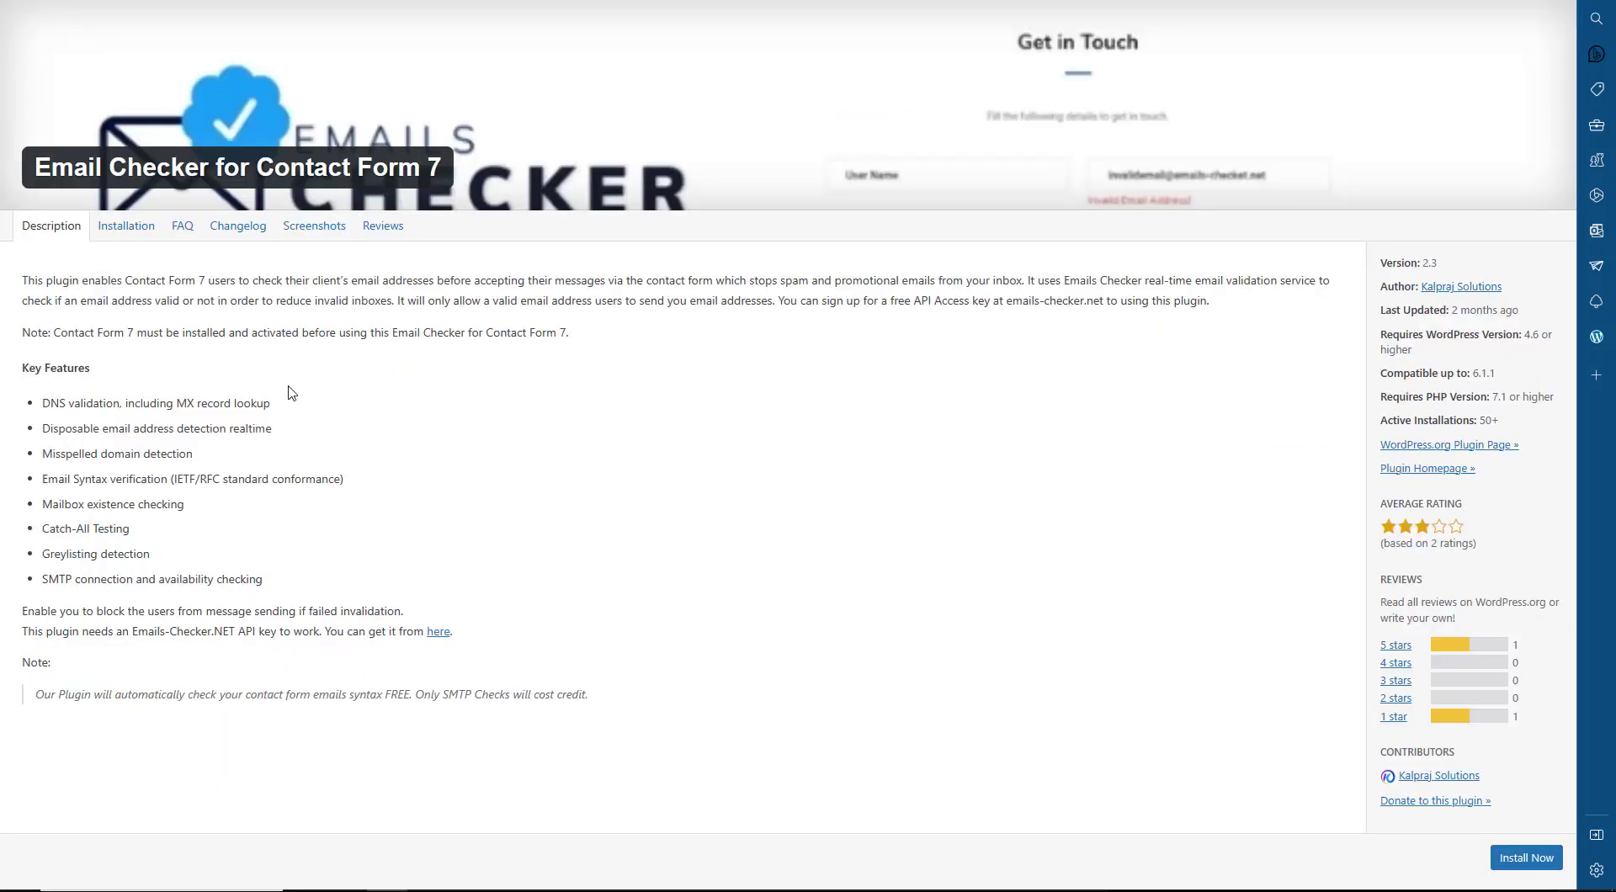
click(313, 227)
scroll(535, 397, down, 10)
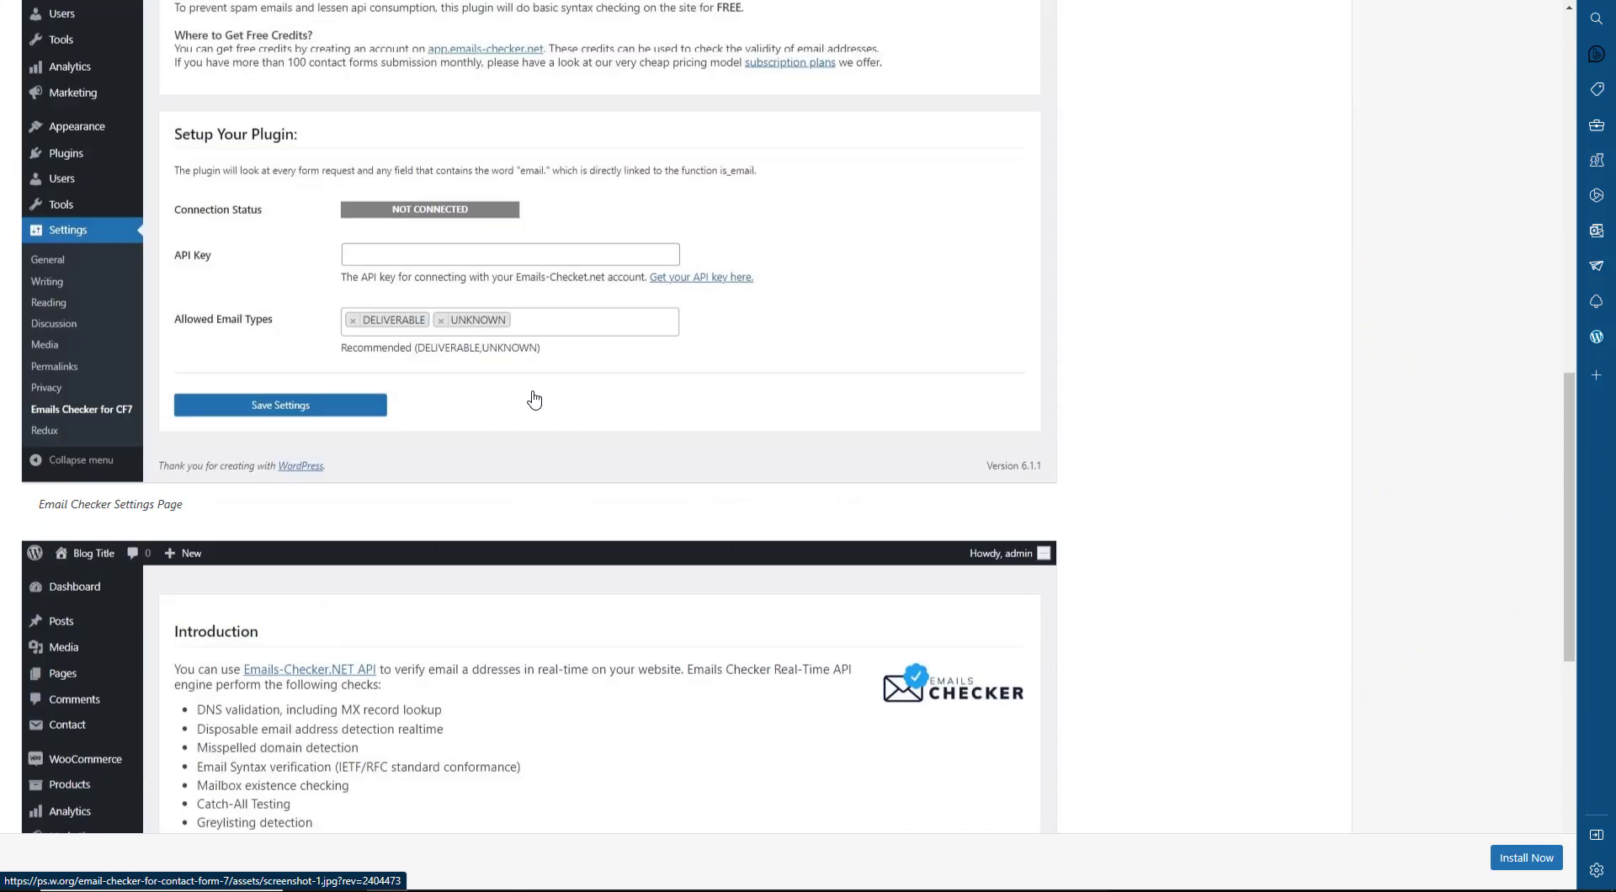
scroll(534, 397, up, 10)
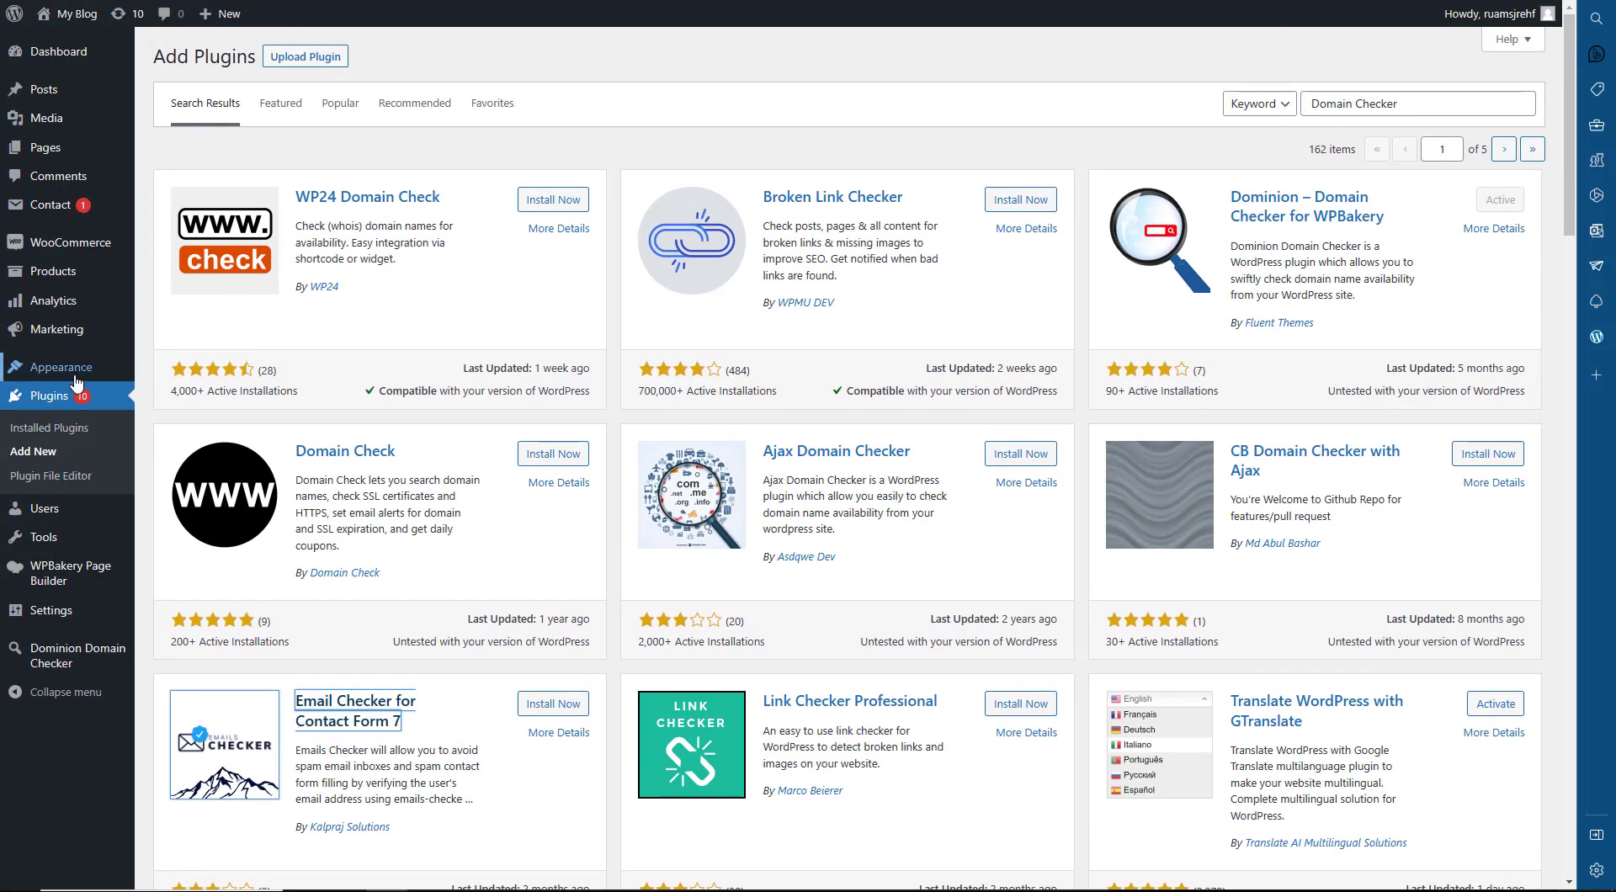
- Open the Dominion Domain Checker settings page and read through its list of PRO version features
click(69, 664)
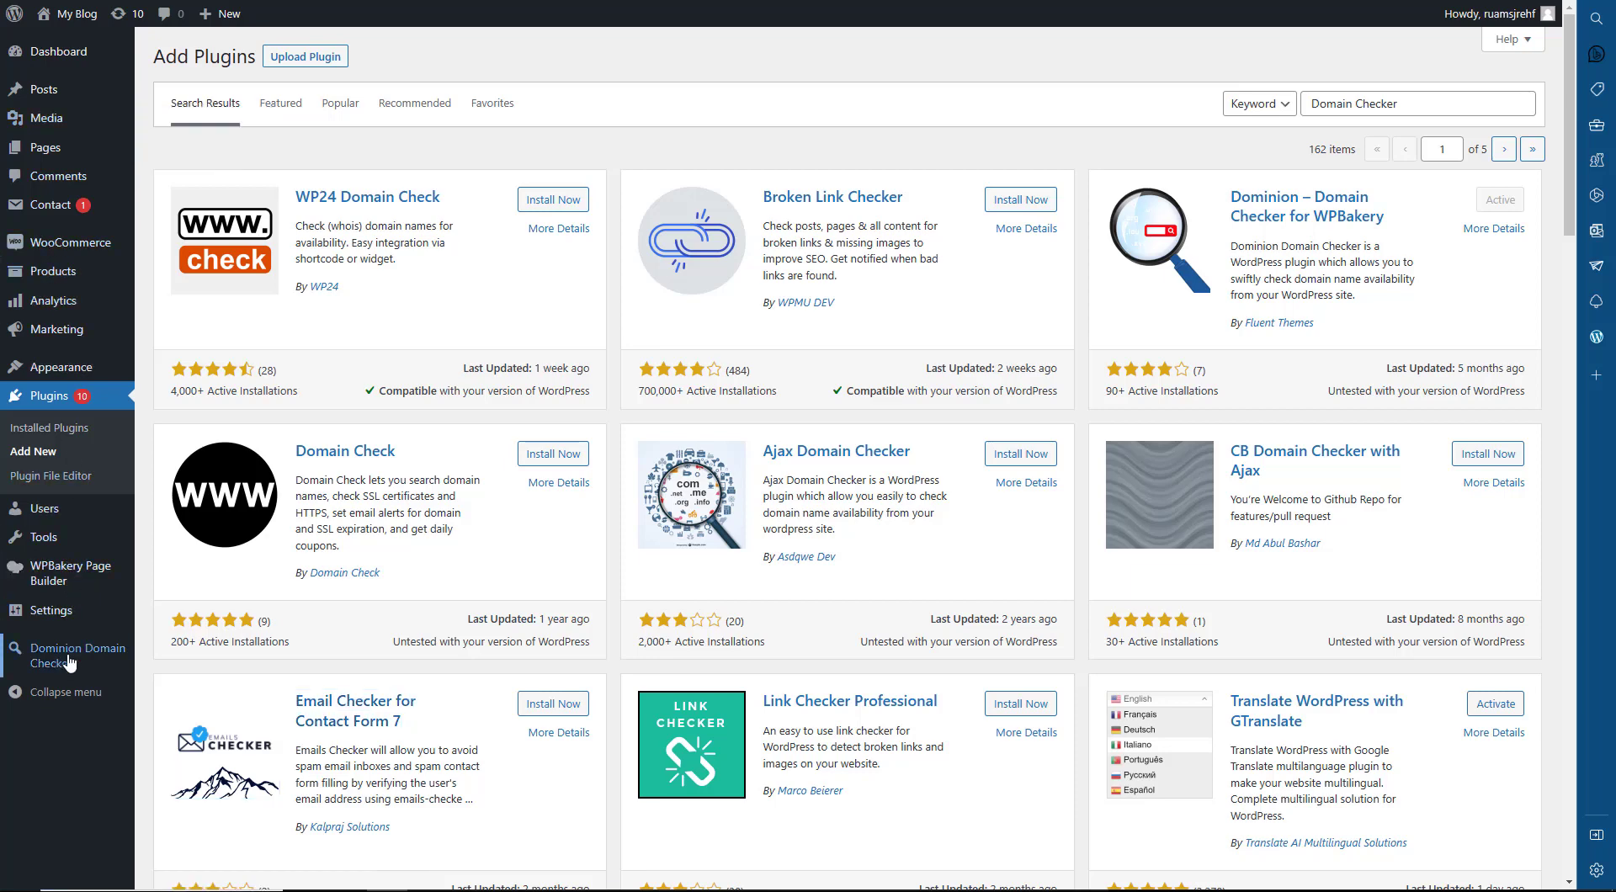
scroll(603, 345, down, 8)
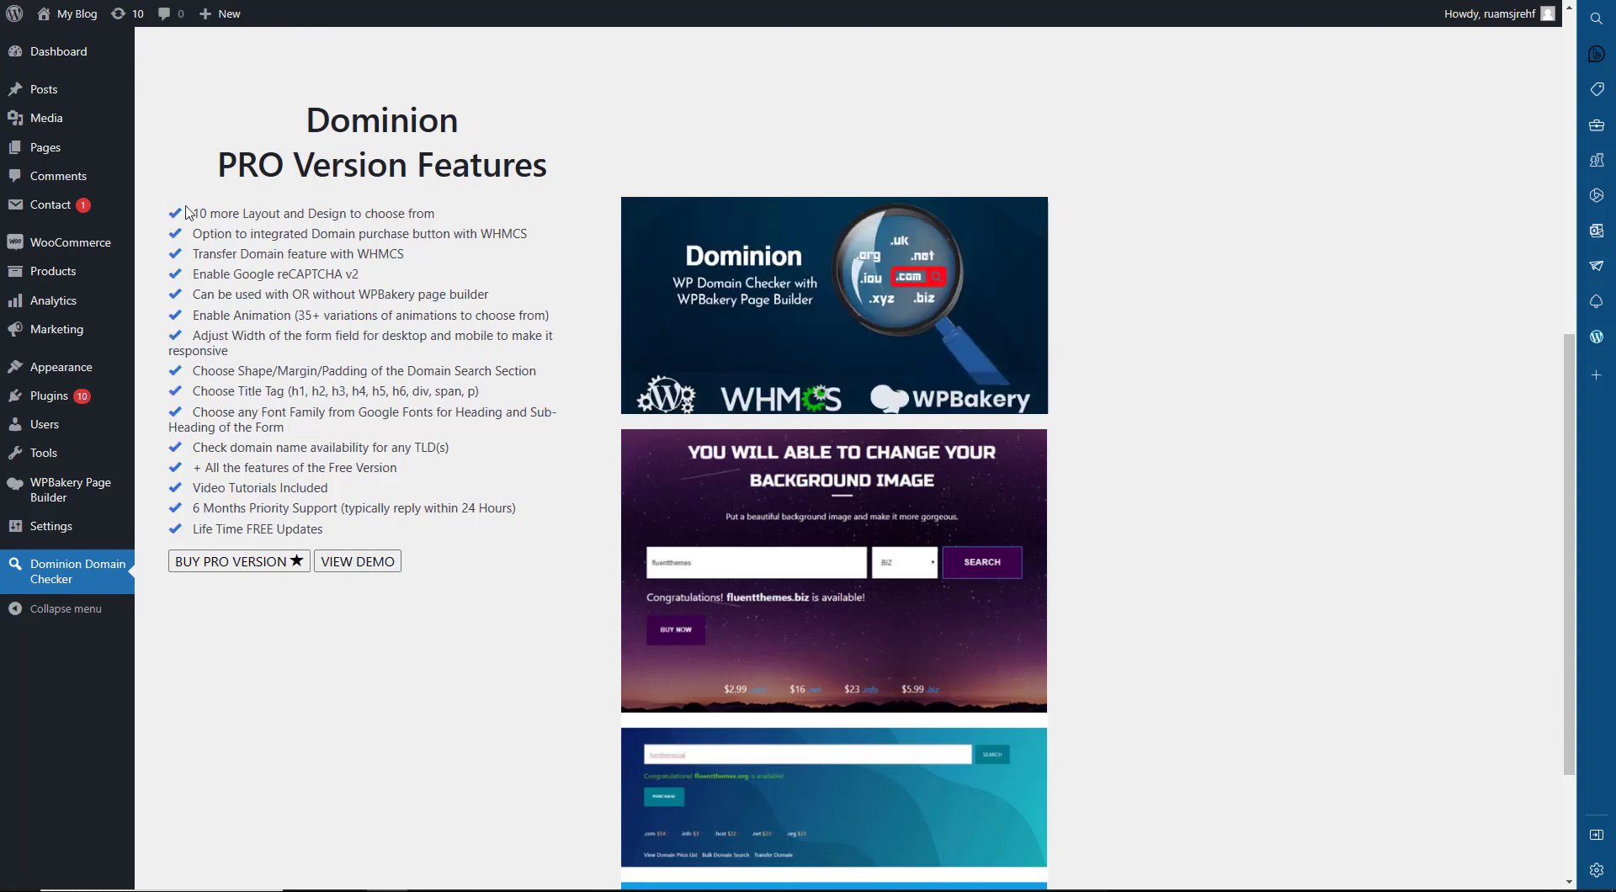
drag(192, 212, 406, 529)
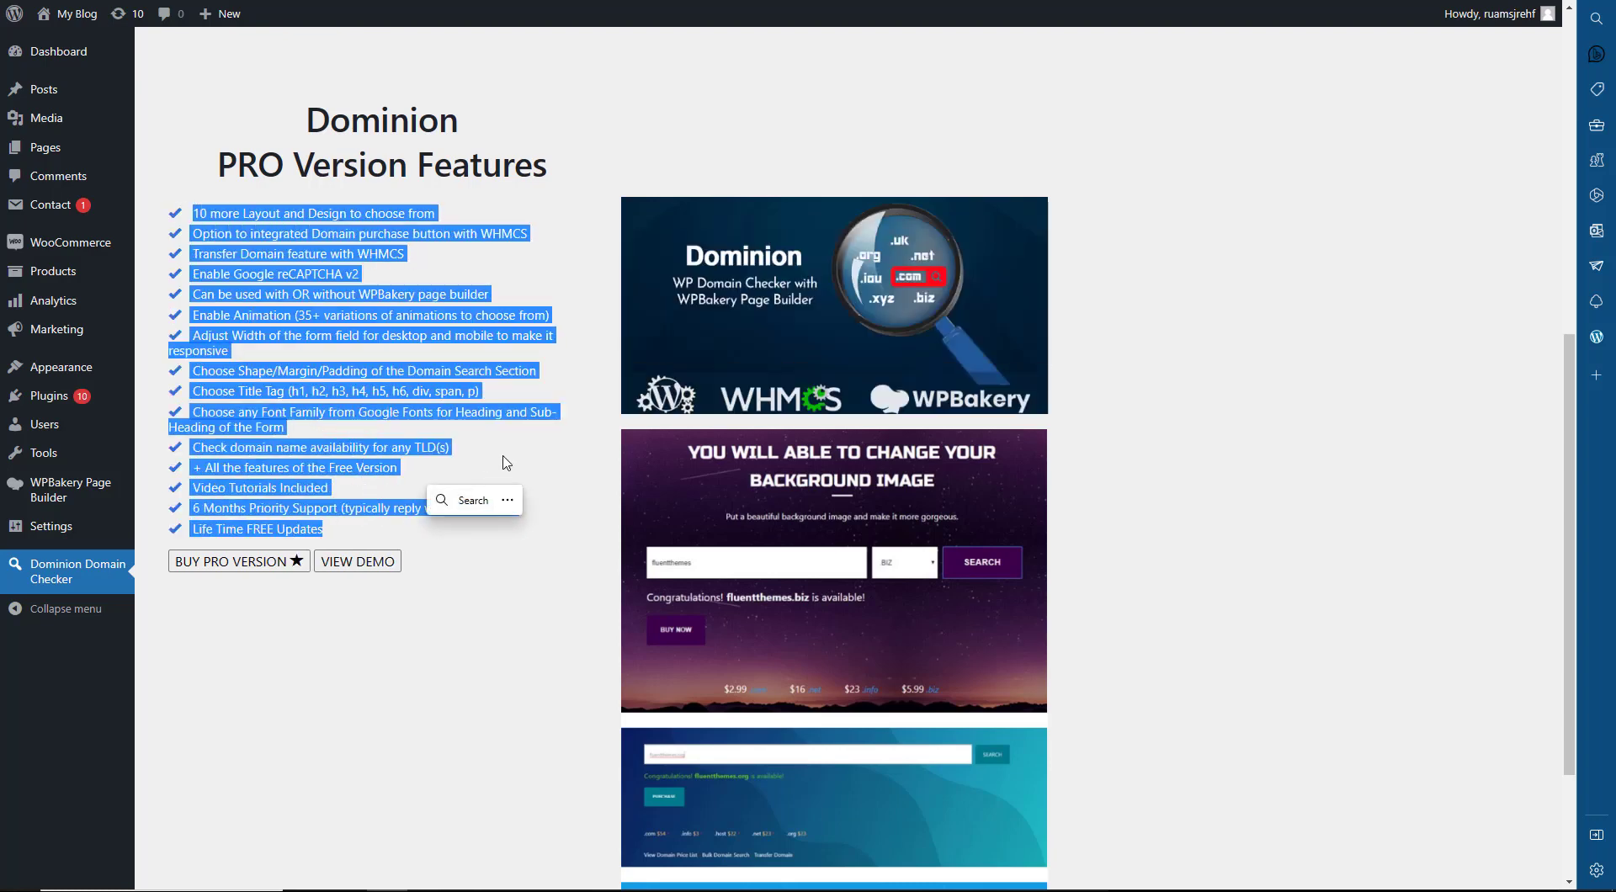
click(545, 468)
scroll(495, 653, down, 3)
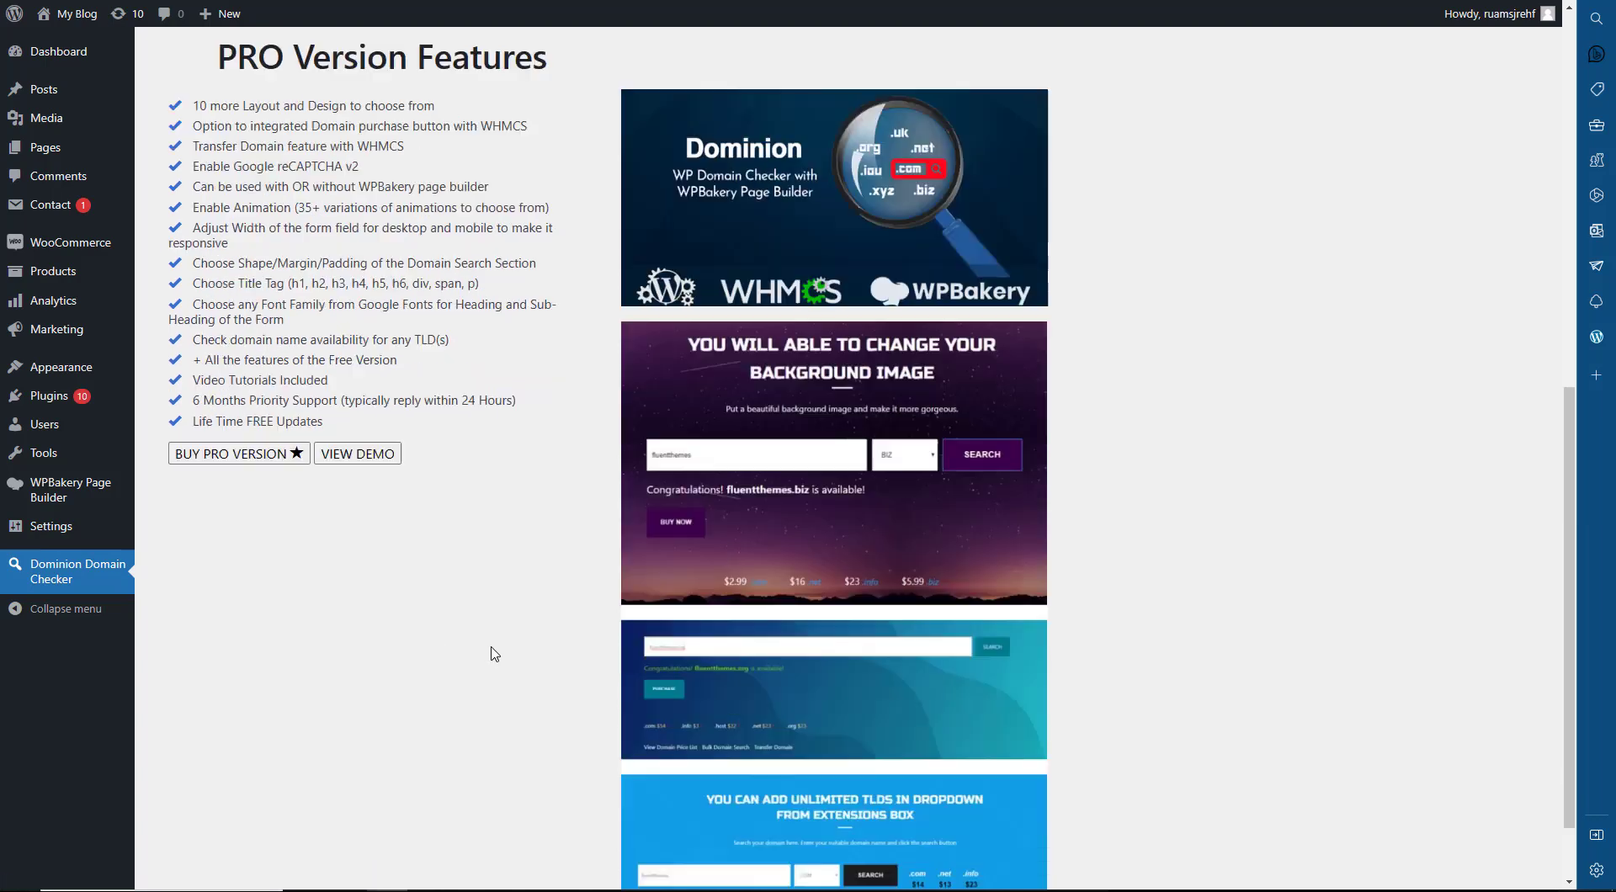
scroll(496, 651, up, 10)
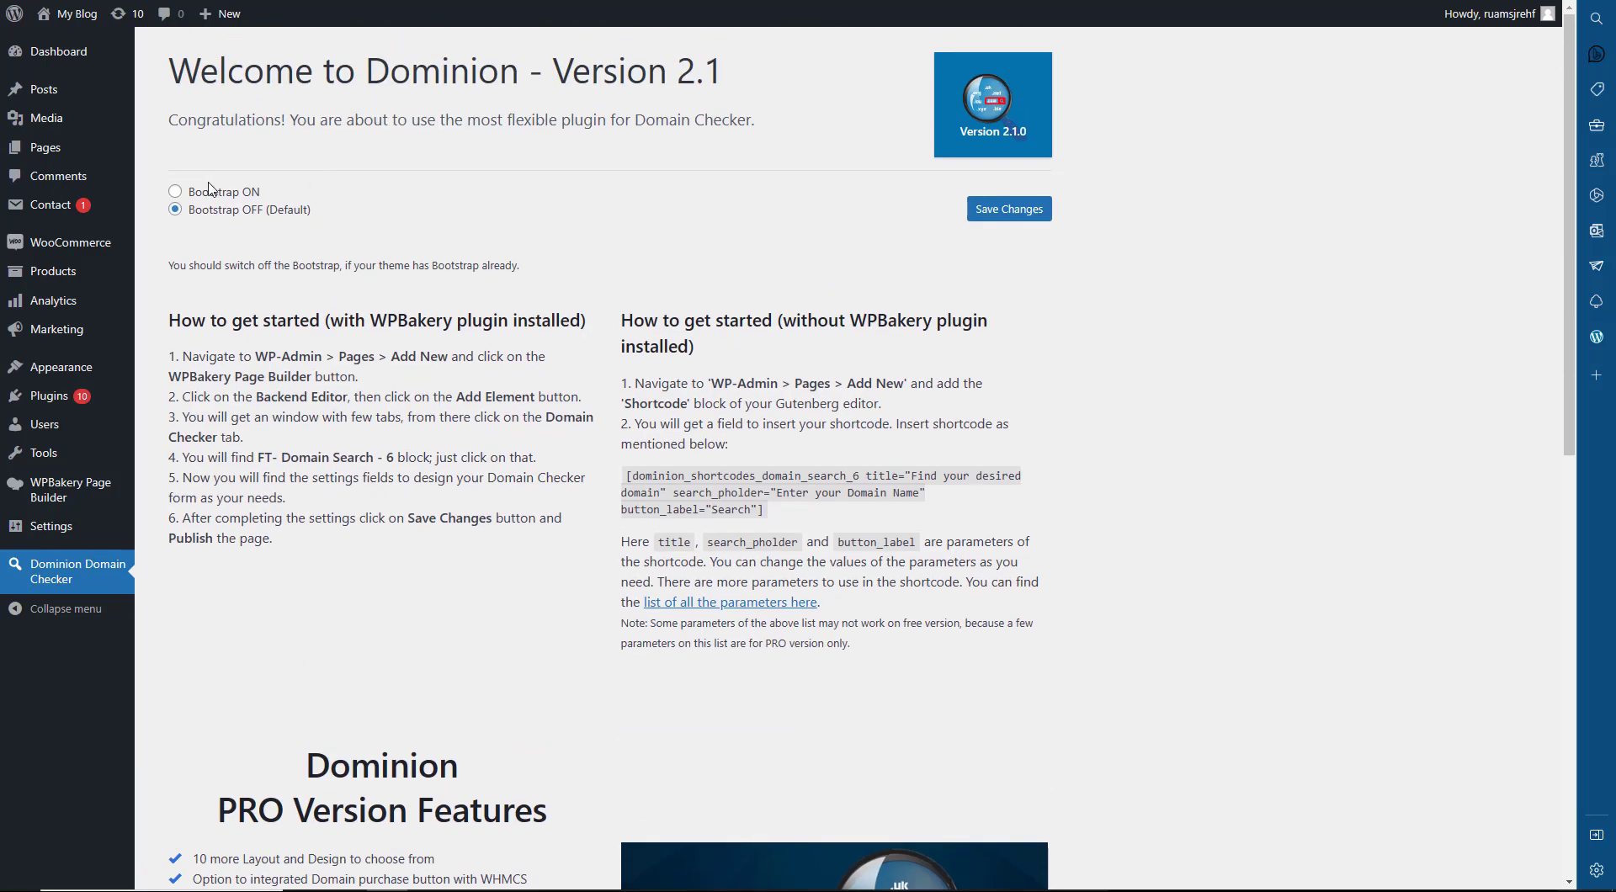
- Set Dominion to Bootstrap ON, save the change, and select the sample dominion_shortcodes_domain_search_6 shortcode
click(176, 193)
click(993, 209)
drag(789, 509, 630, 476)
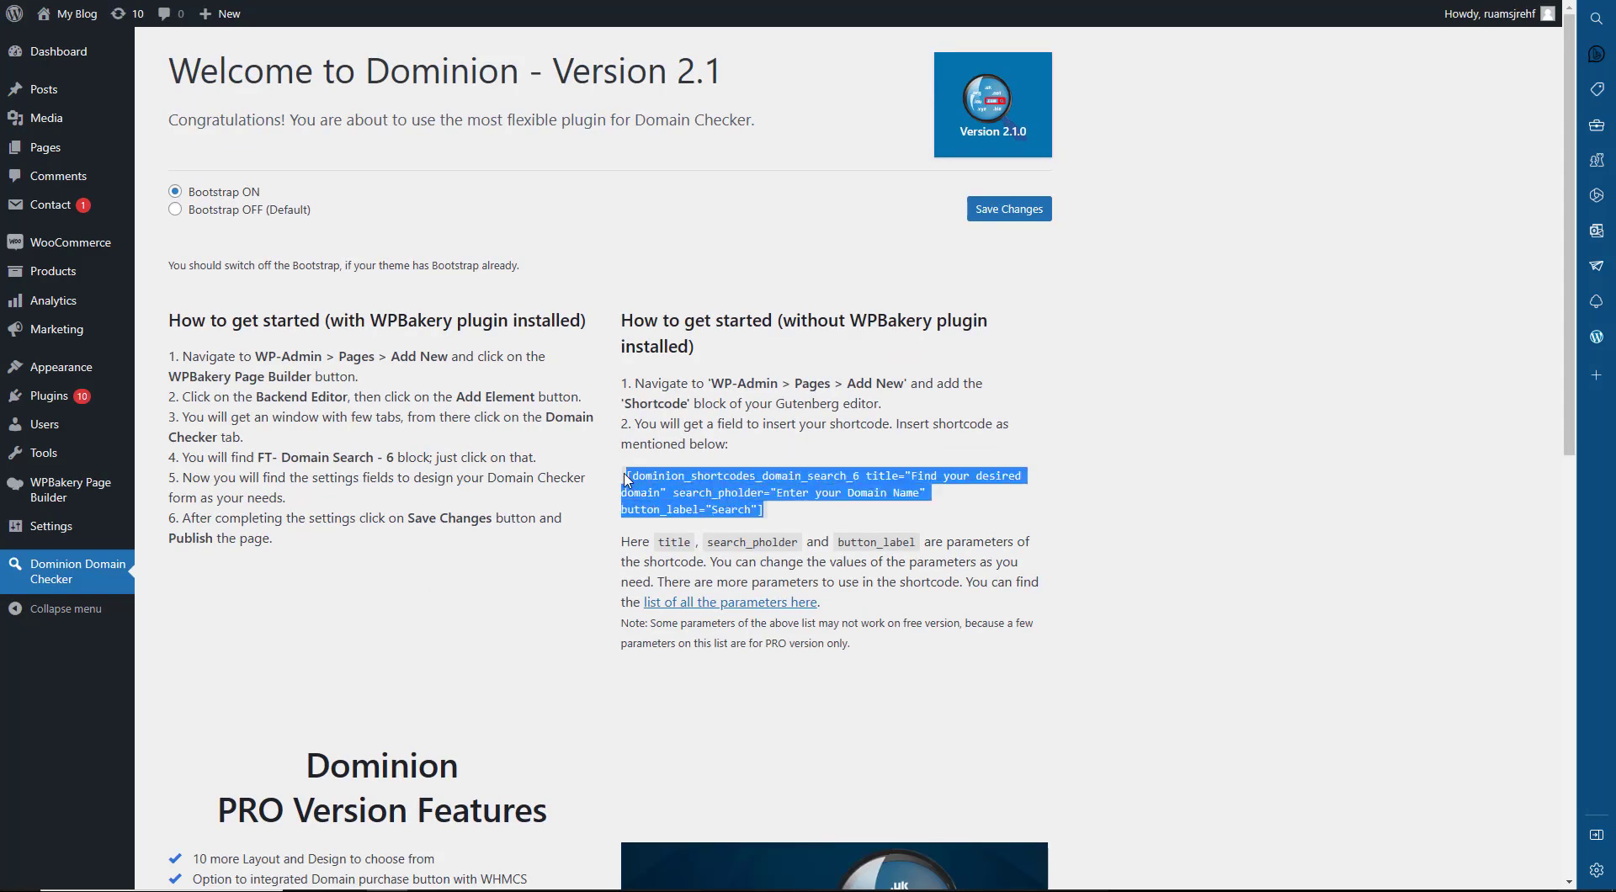
click(832, 472)
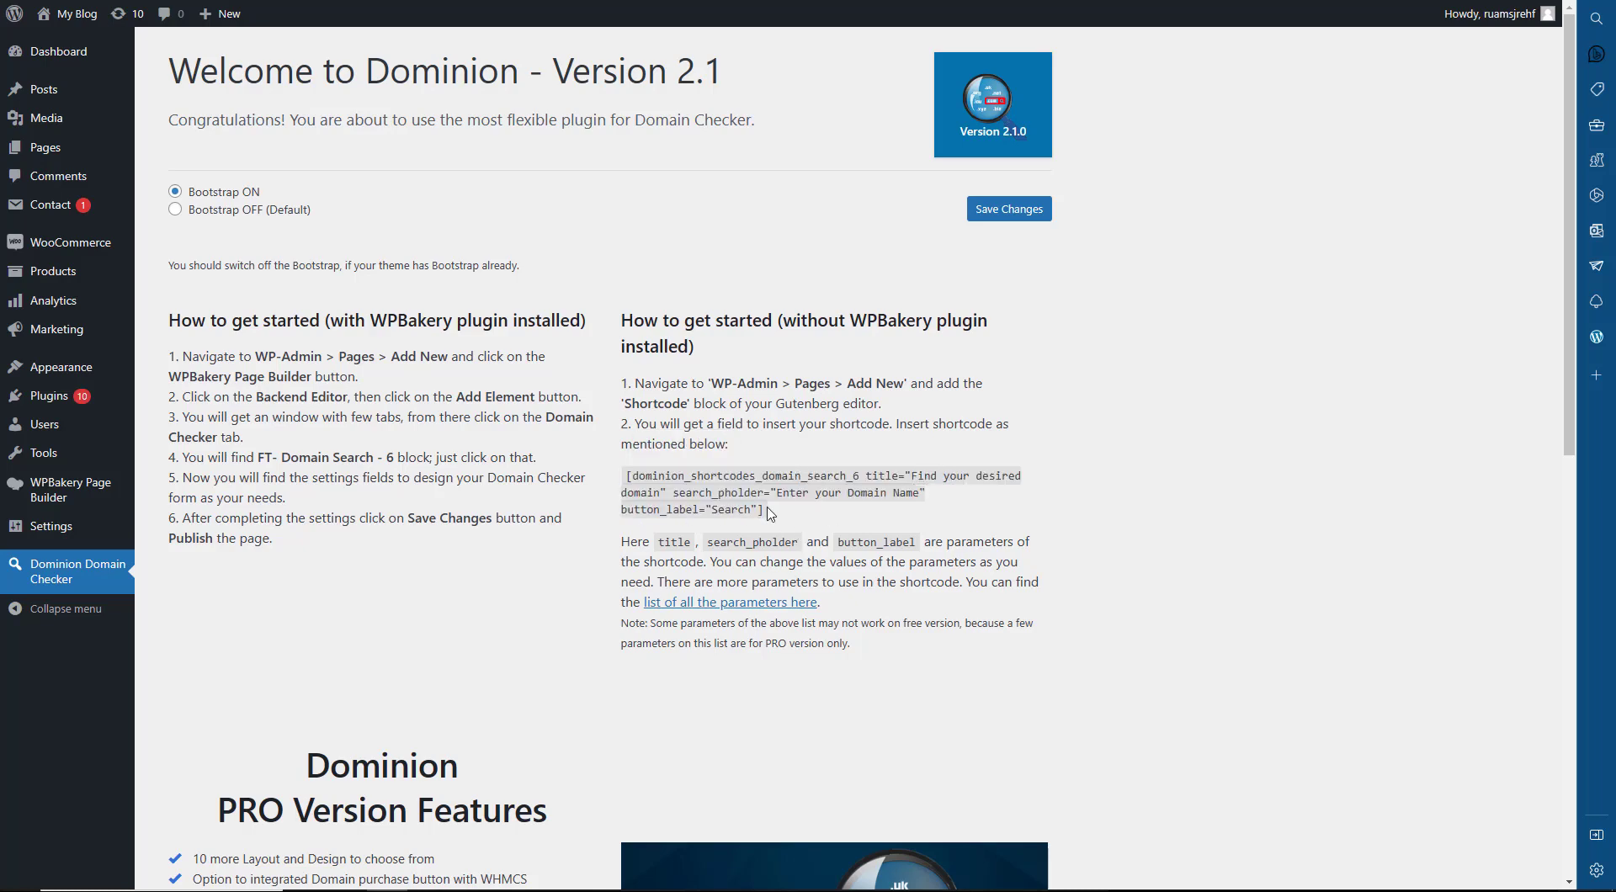
drag(767, 510, 615, 484)
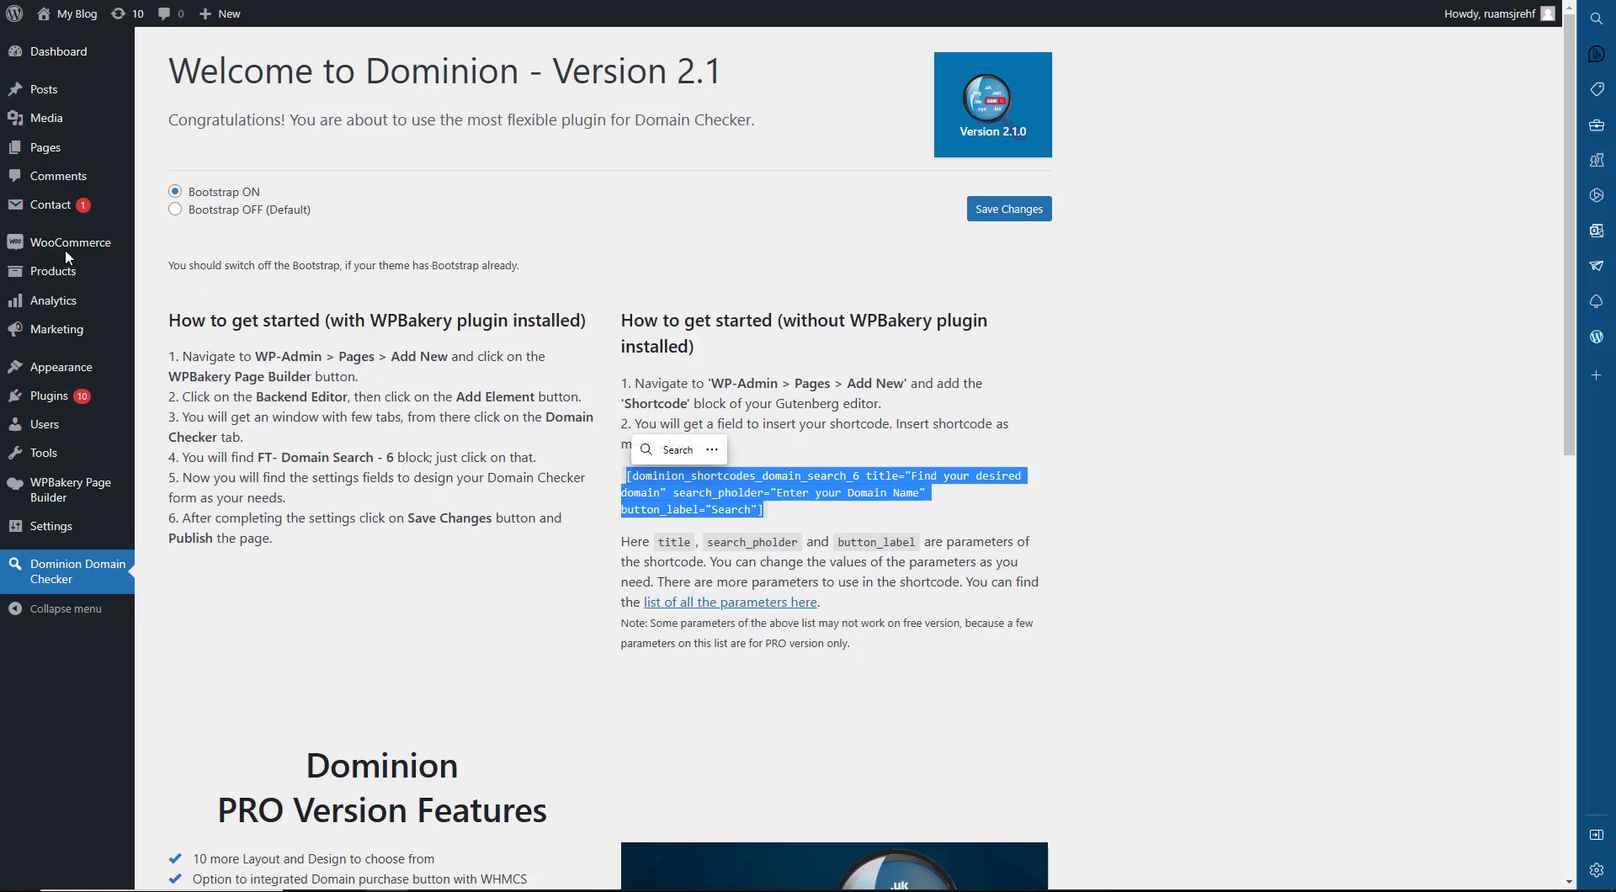
- Find the page "testrsdfdf" on the second page of the published pages list and open it for editing
click(37, 152)
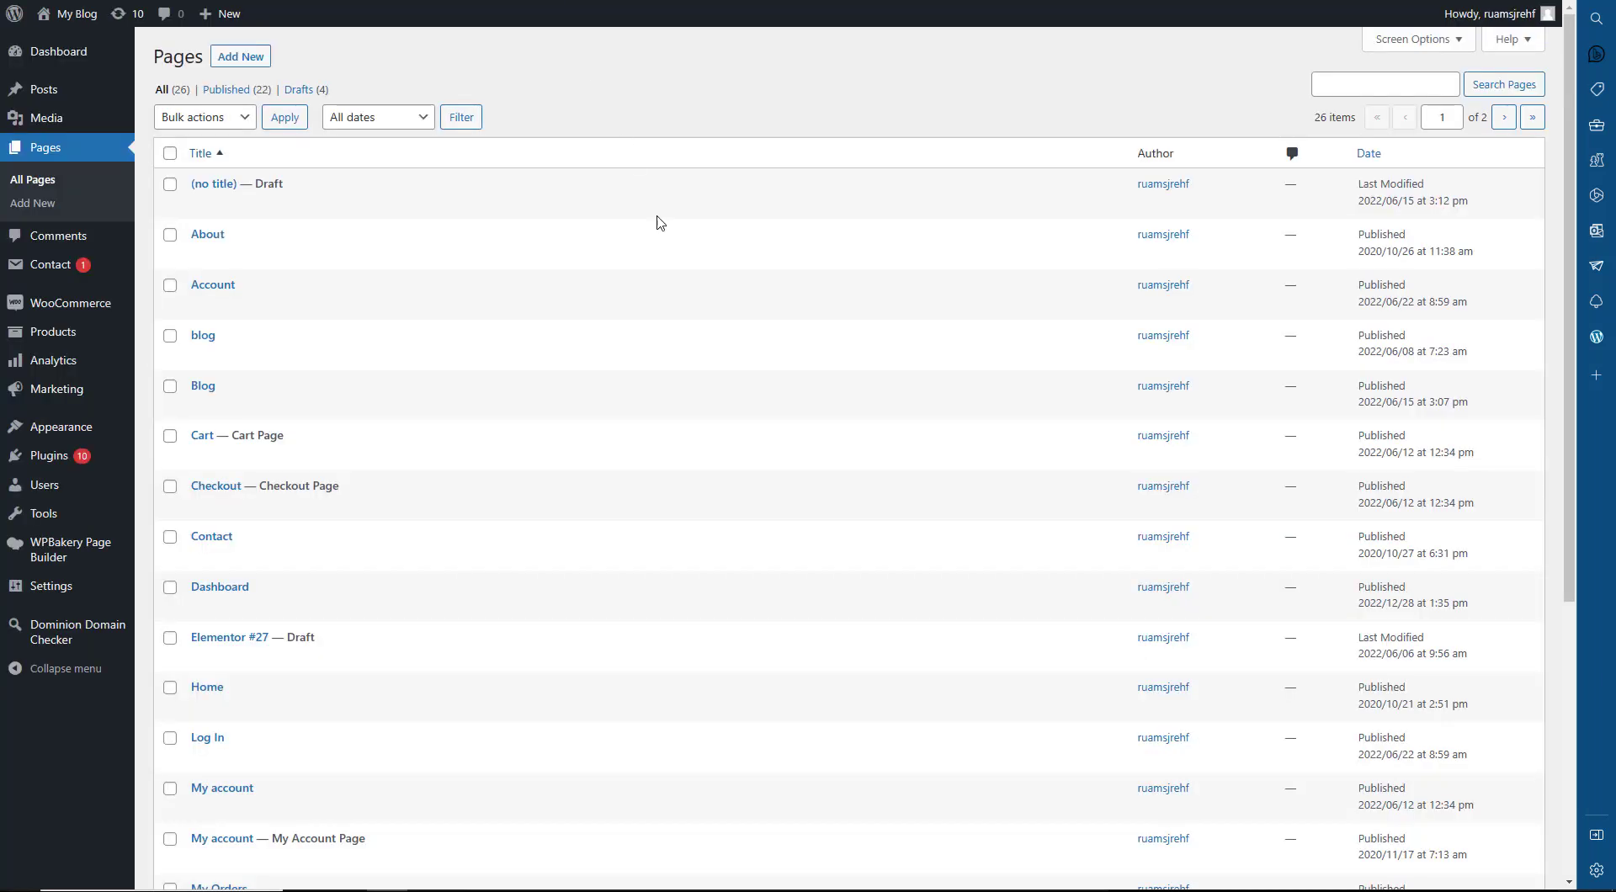
mouse_move(624, 199)
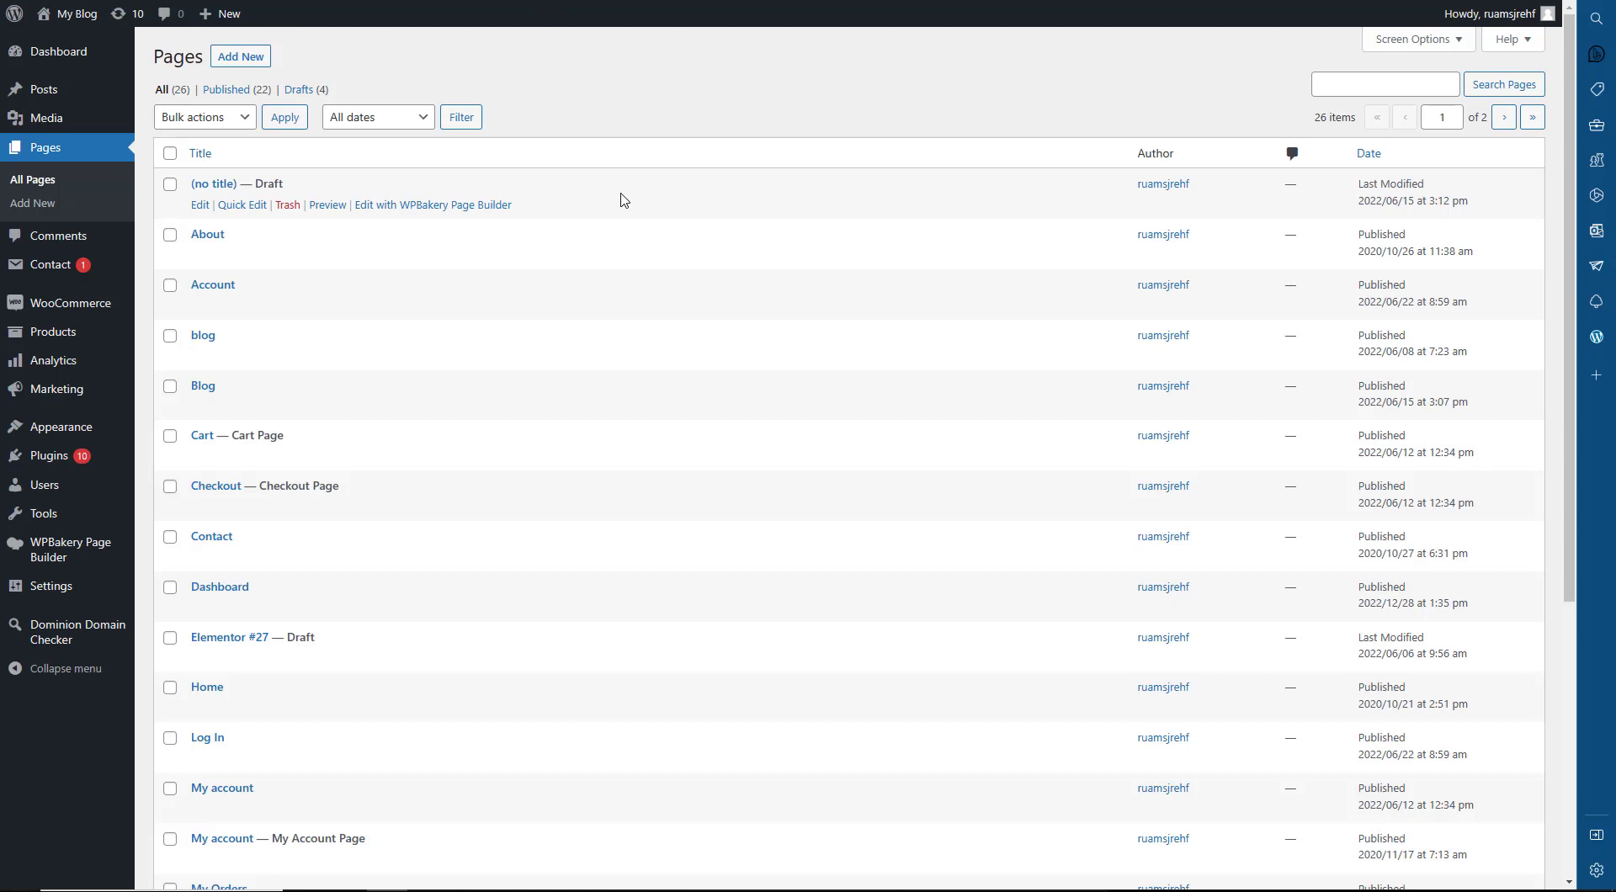
click(238, 89)
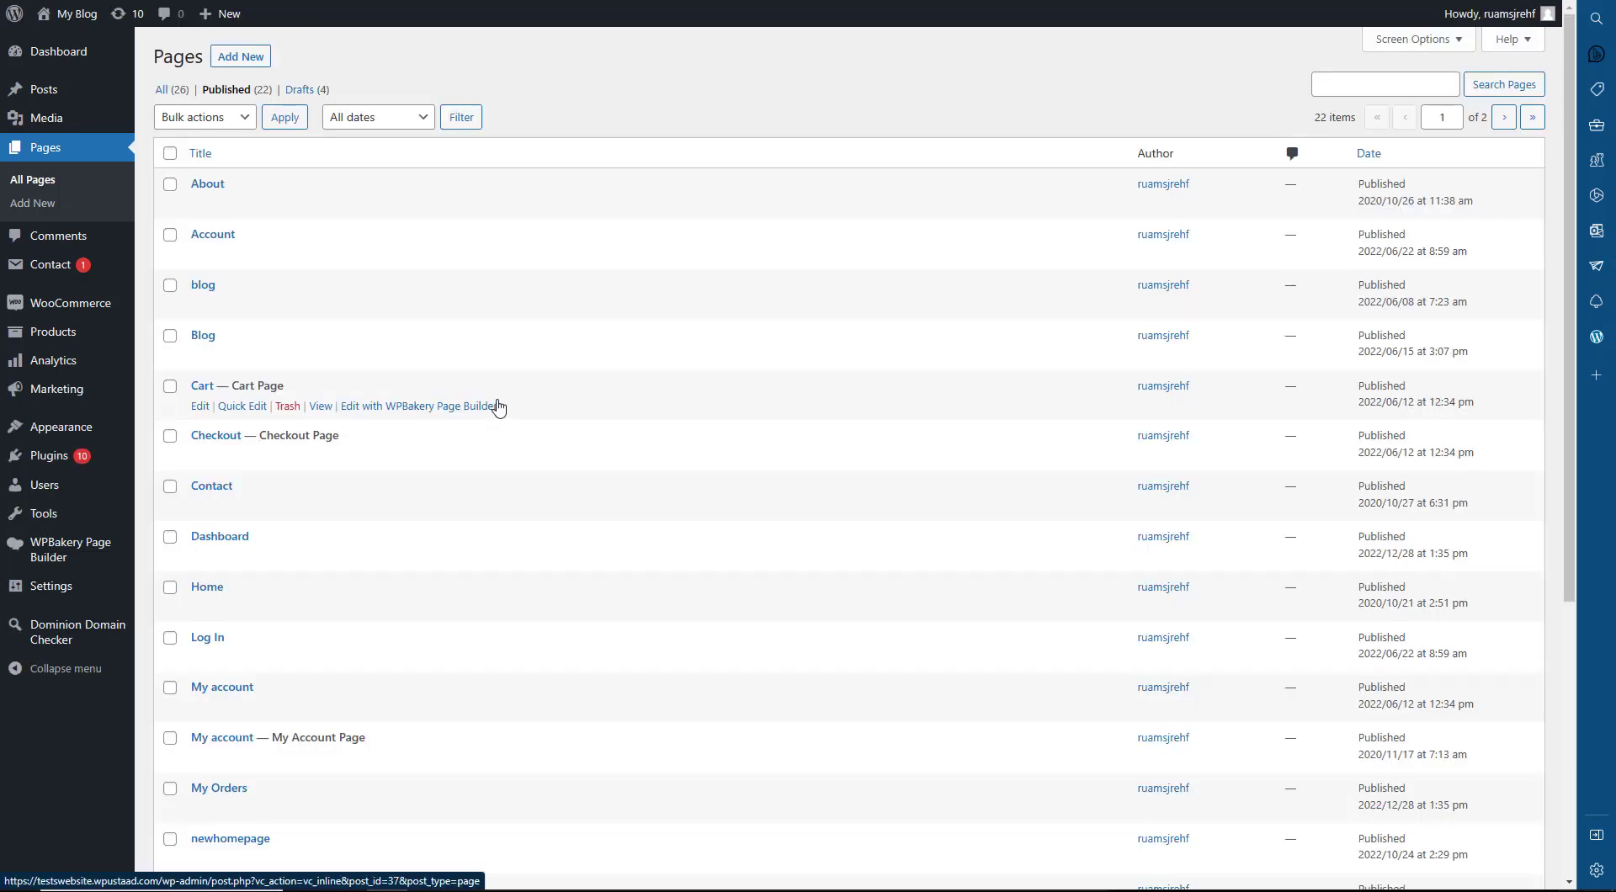
scroll(505, 423, down, 5)
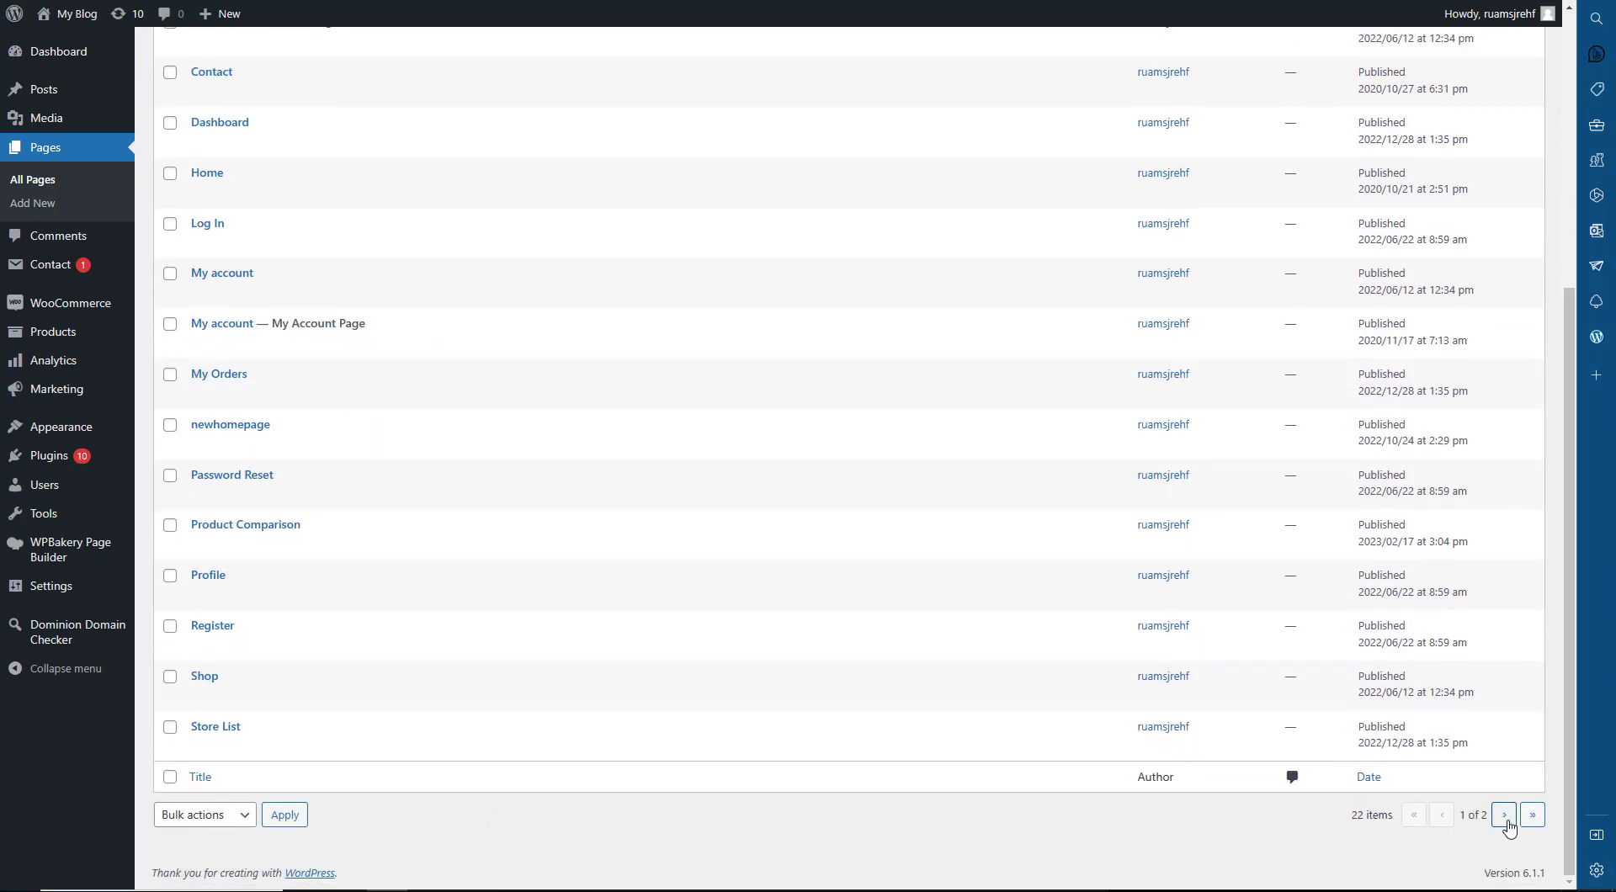
click(1505, 817)
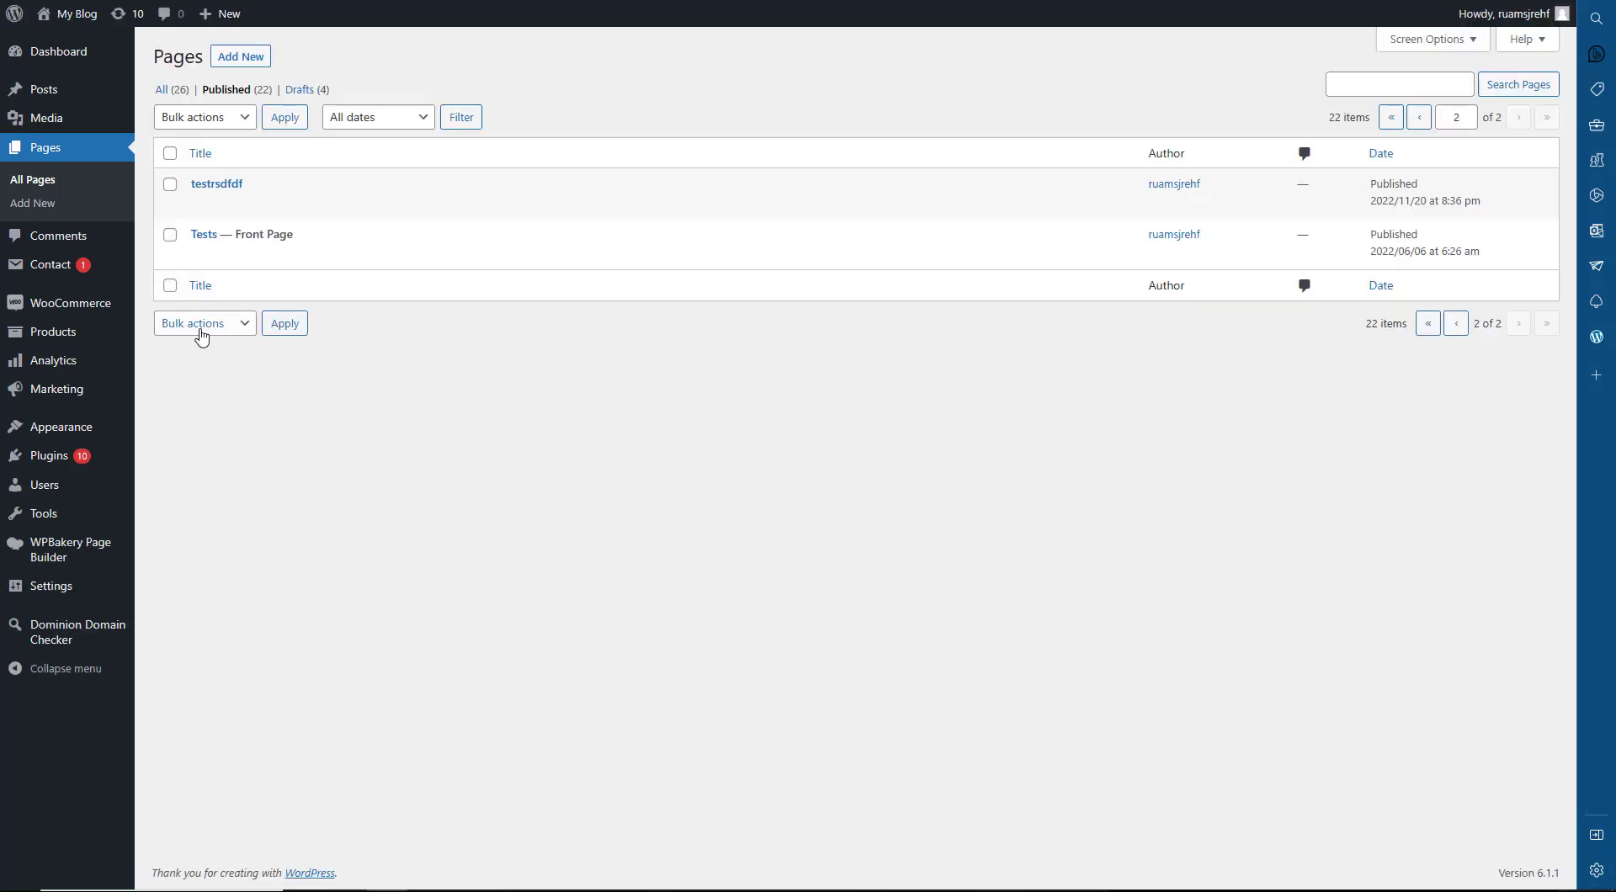
click(199, 206)
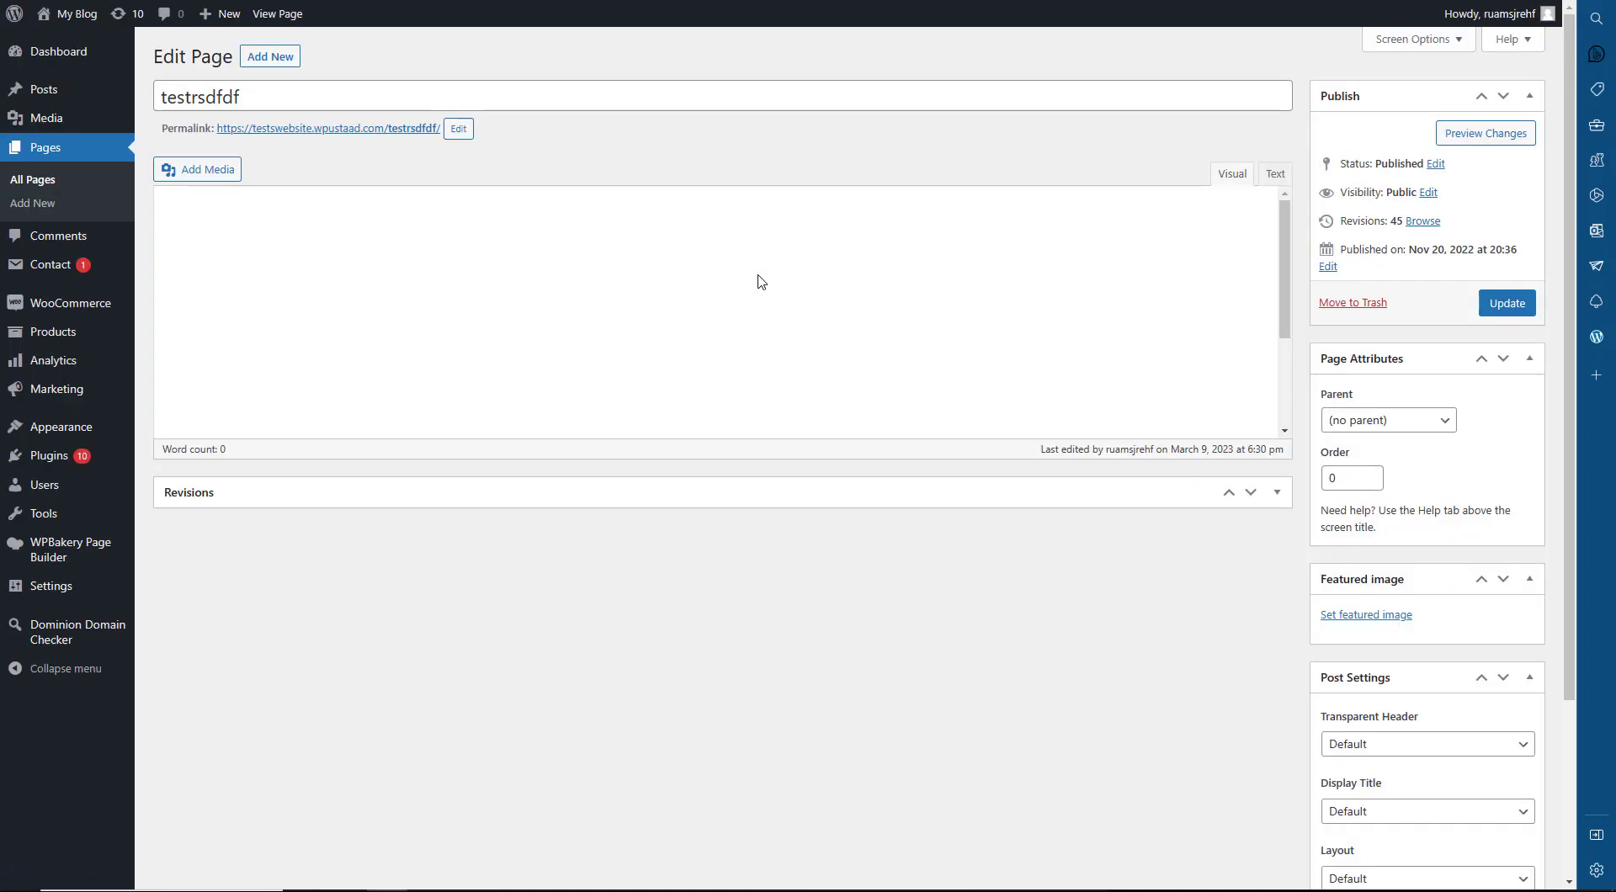
- Replace the existing FT- Domain Search - 6 element with a new one from the Domain Checker category in the same row
scroll(634, 257, down, 3)
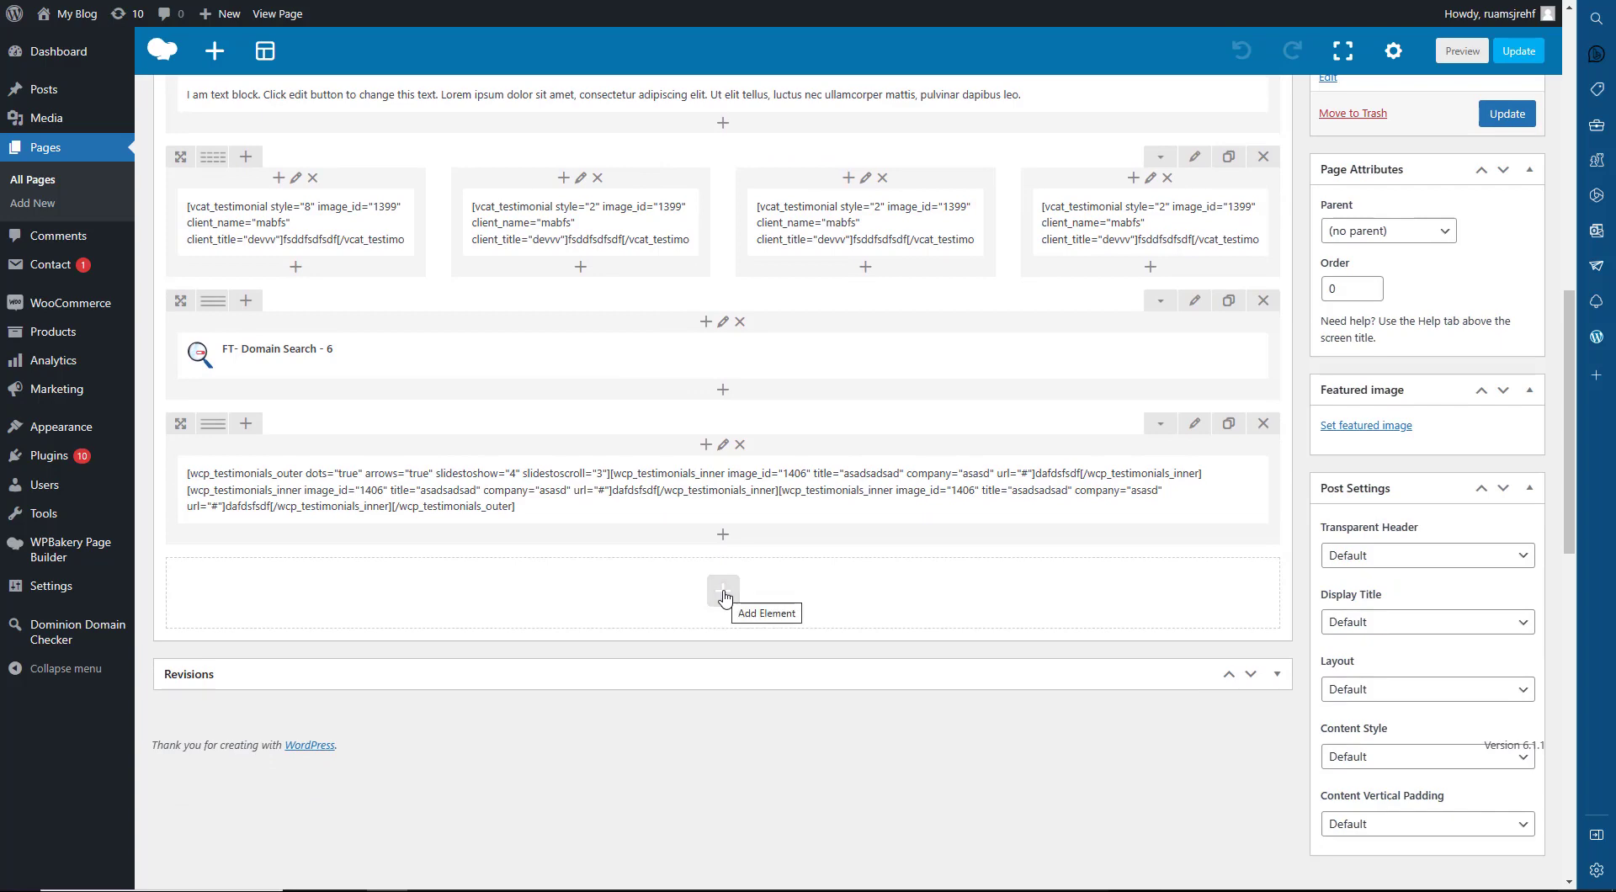
mouse_move(305, 350)
click(813, 356)
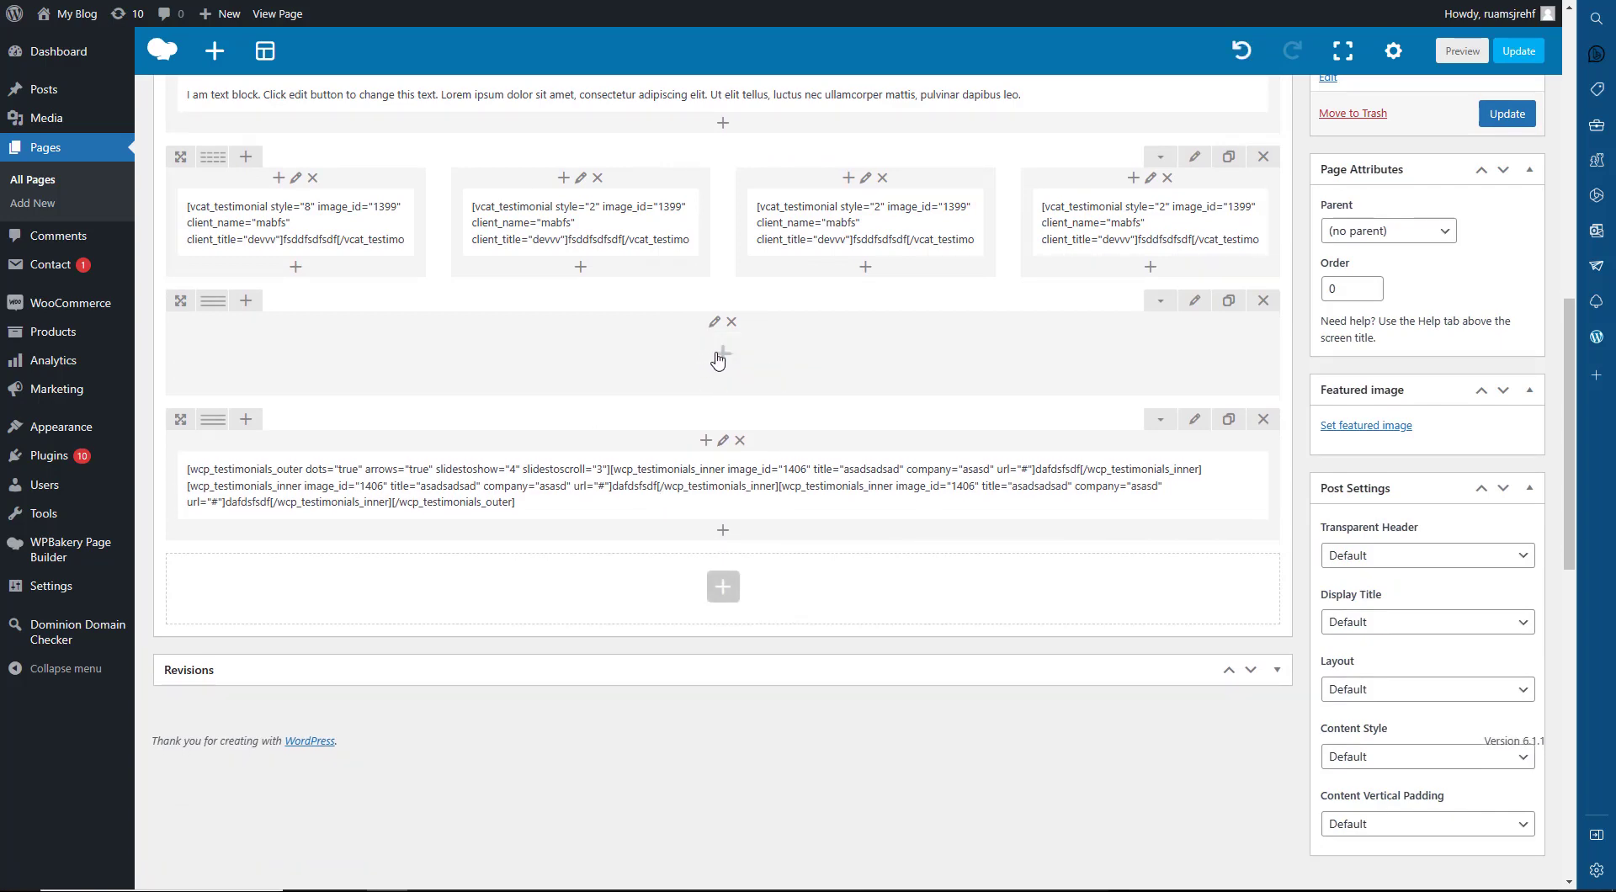
click(720, 364)
click(572, 122)
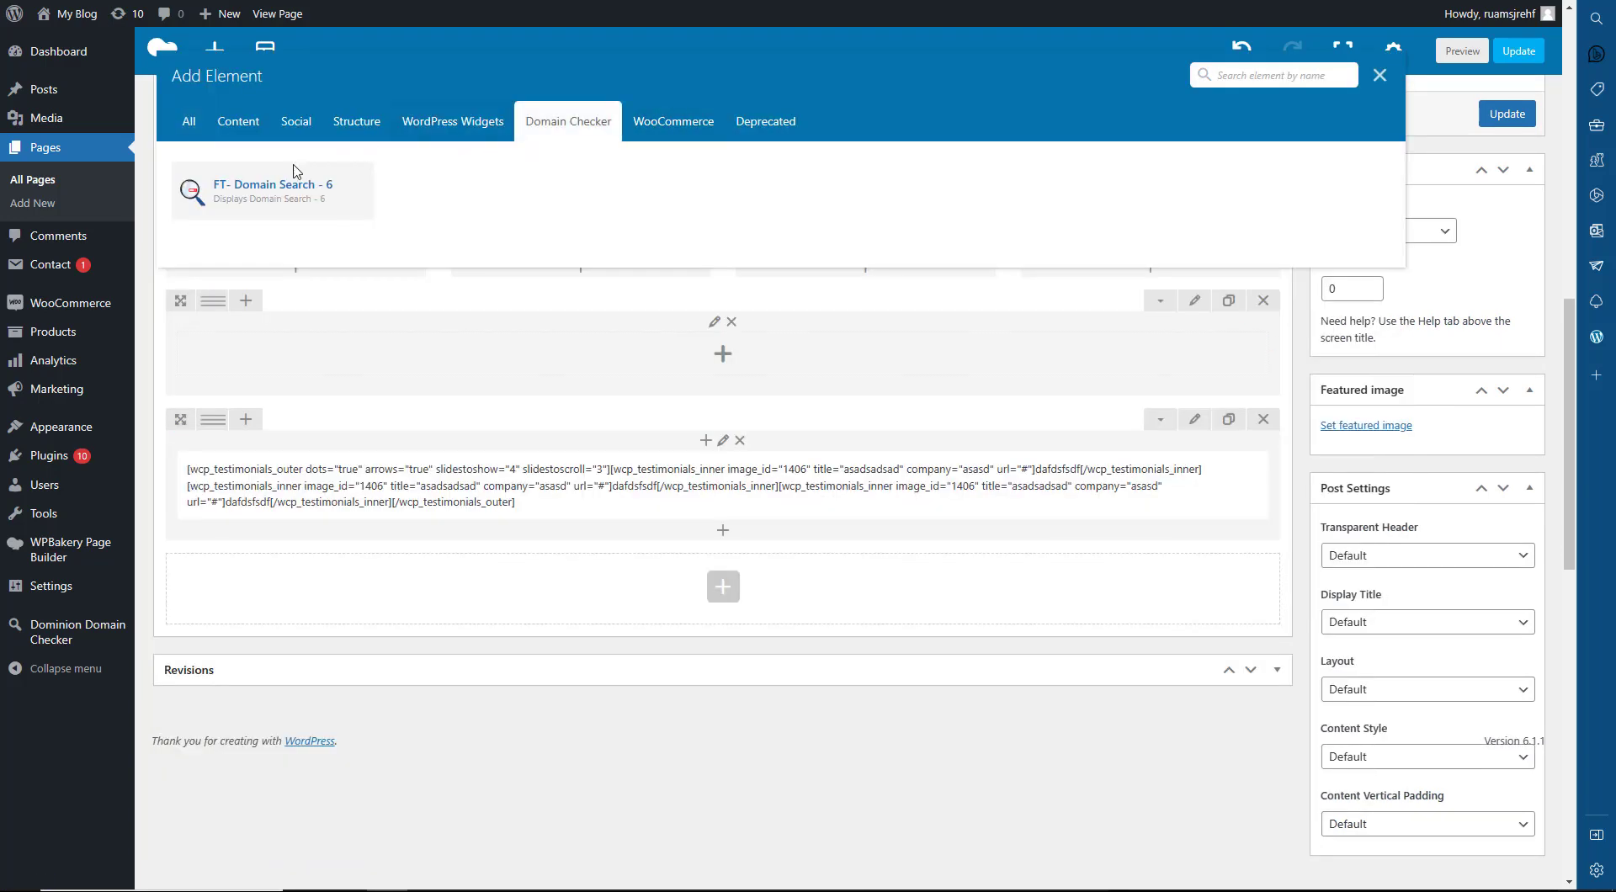
click(261, 202)
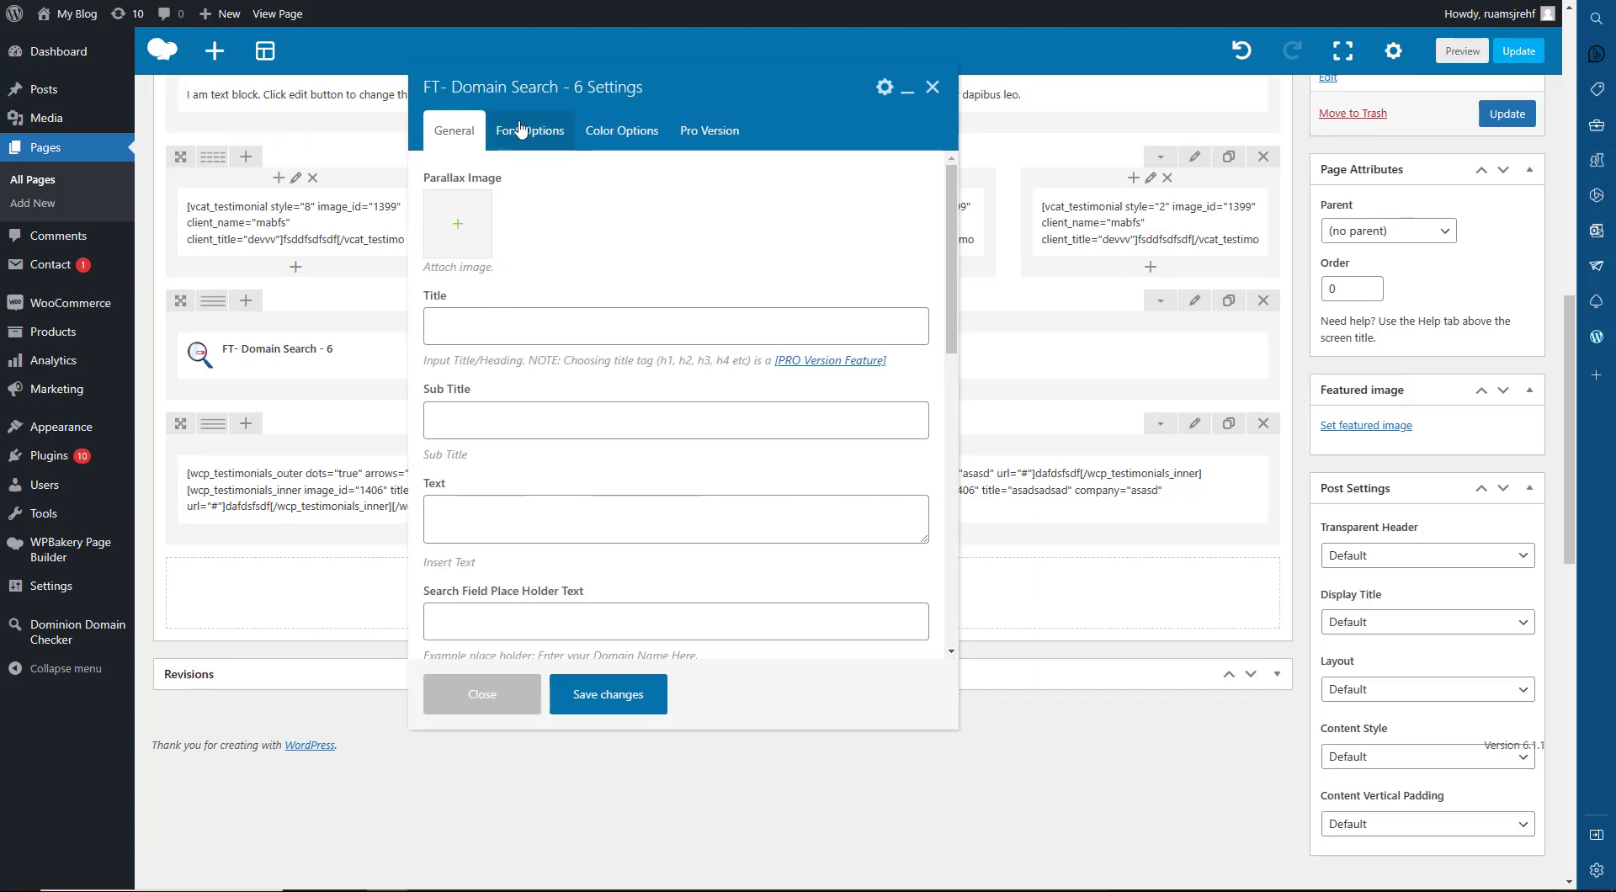
- Review the font, color and Pro Version options of the FT- Domain Search - 6 element
click(558, 133)
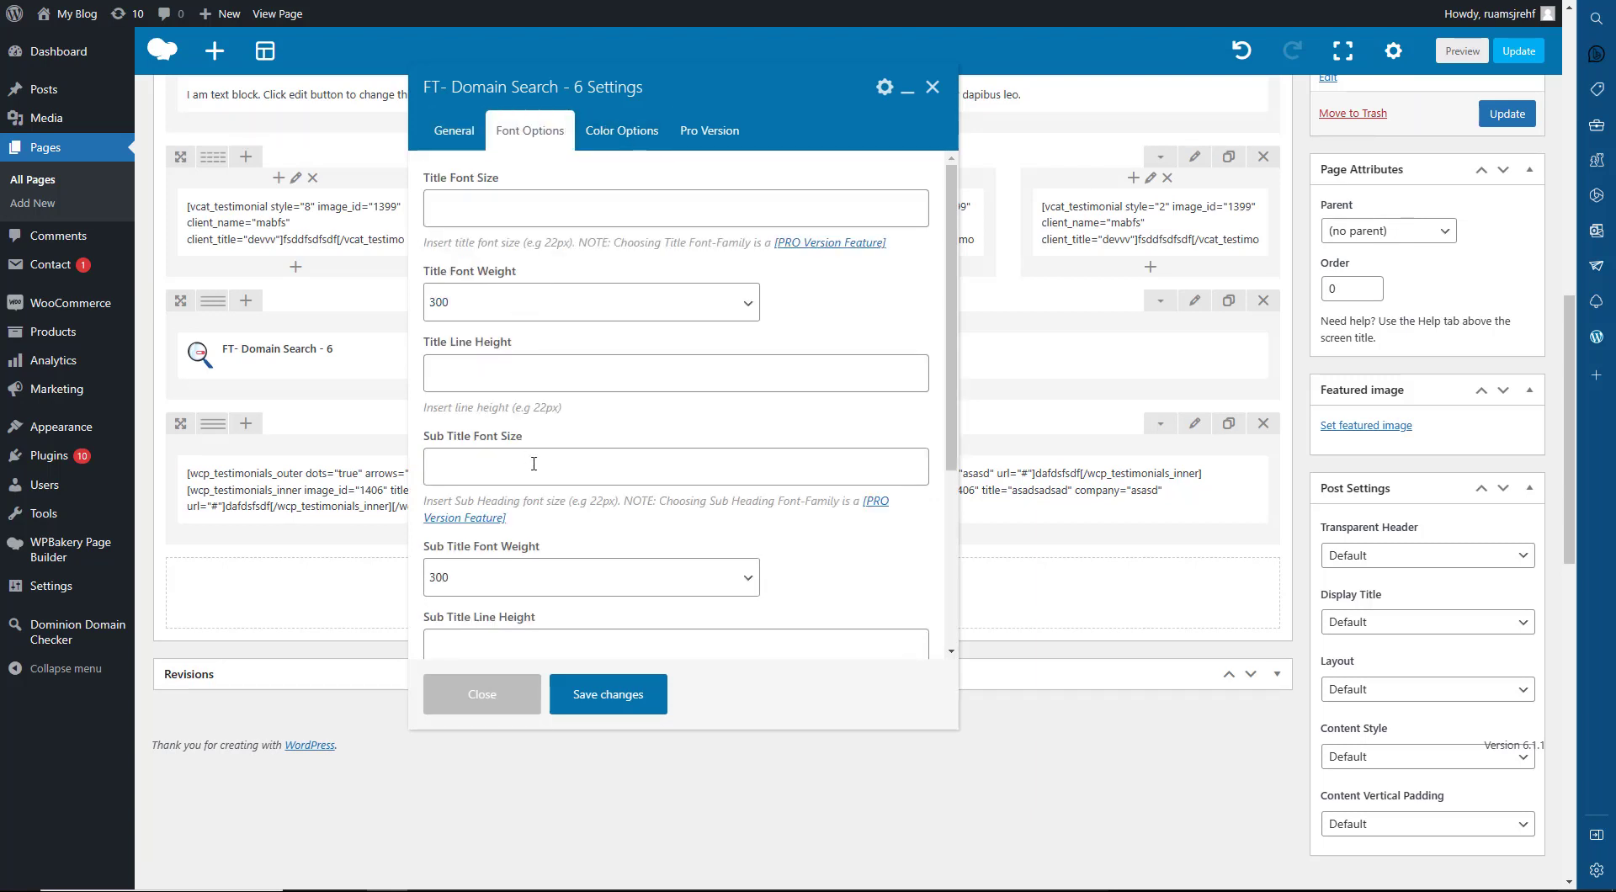
scroll(539, 463, down, 3)
scroll(589, 434, up, 3)
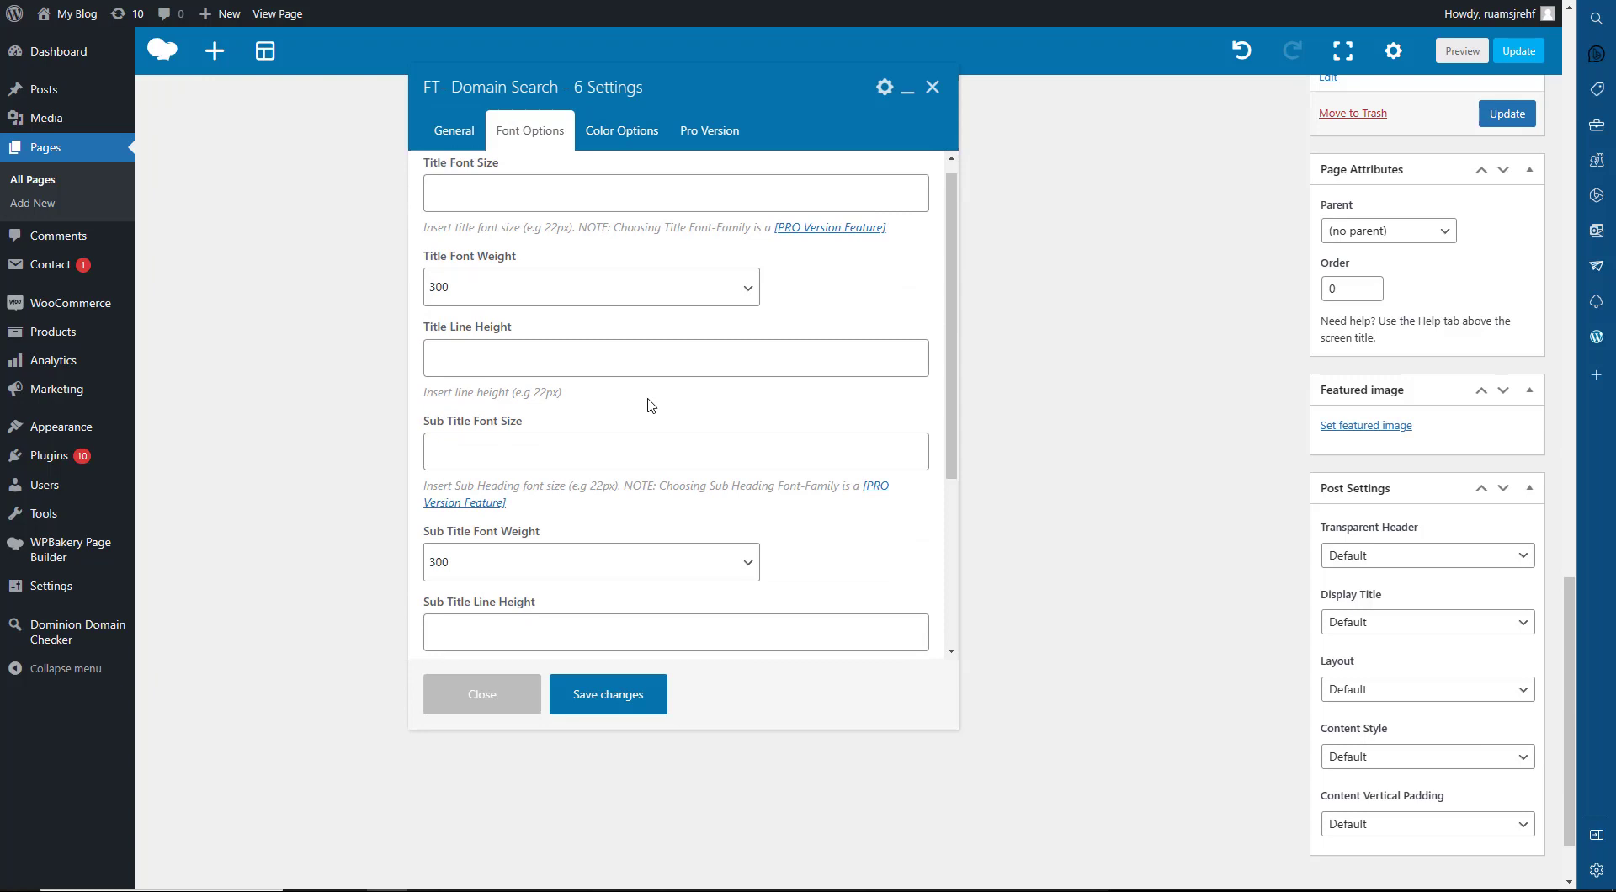
click(650, 133)
click(707, 133)
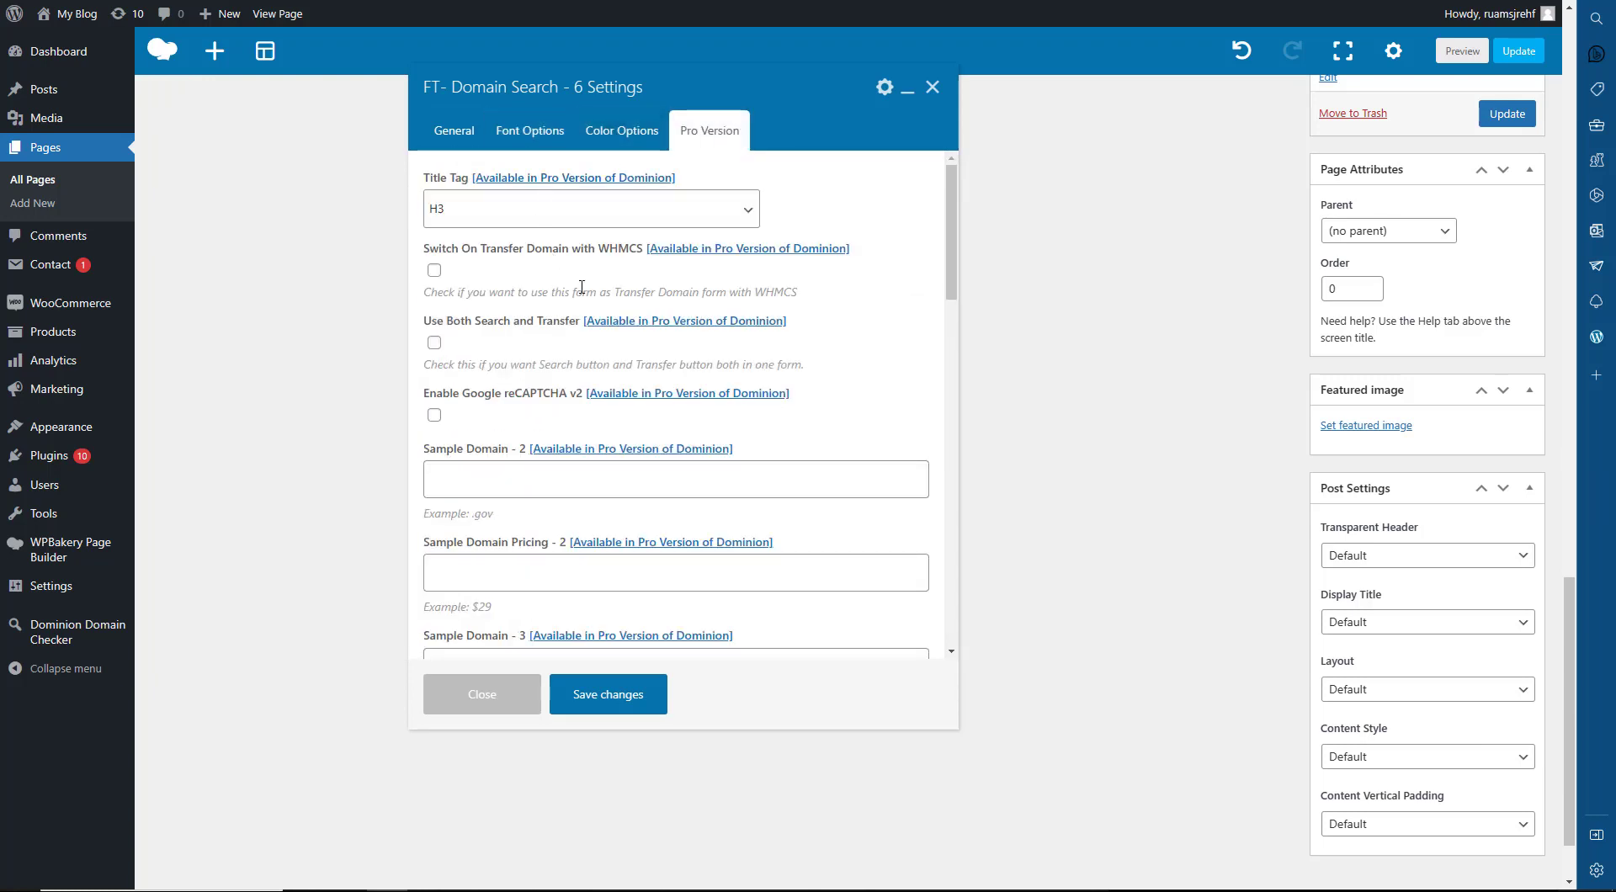
scroll(721, 472, down, 6)
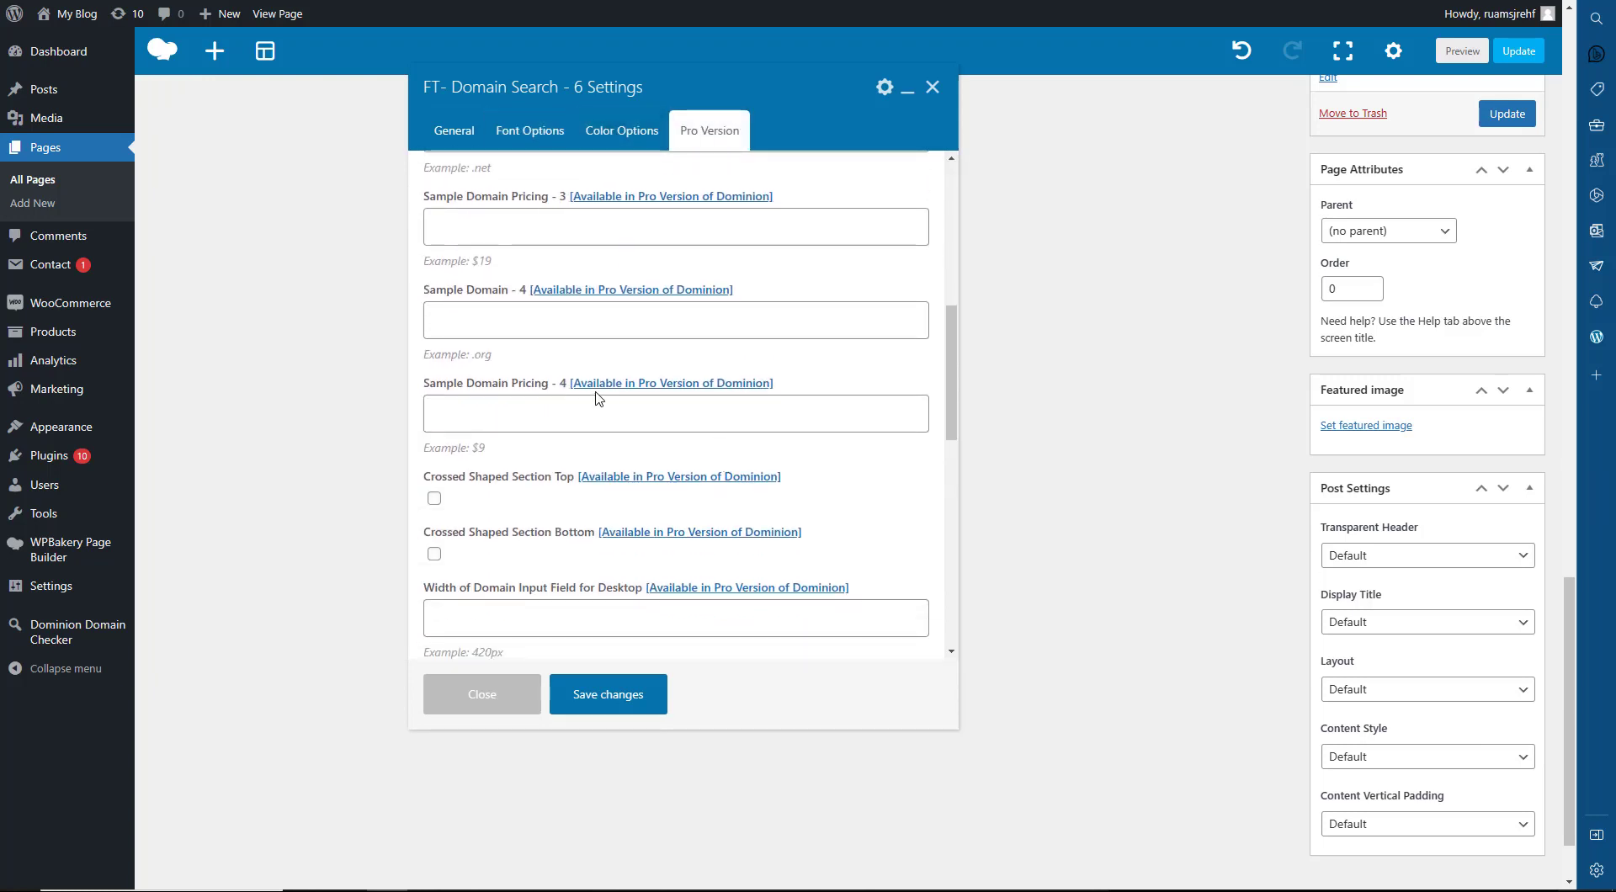
scroll(615, 404, down, 8)
scroll(641, 416, up, 10)
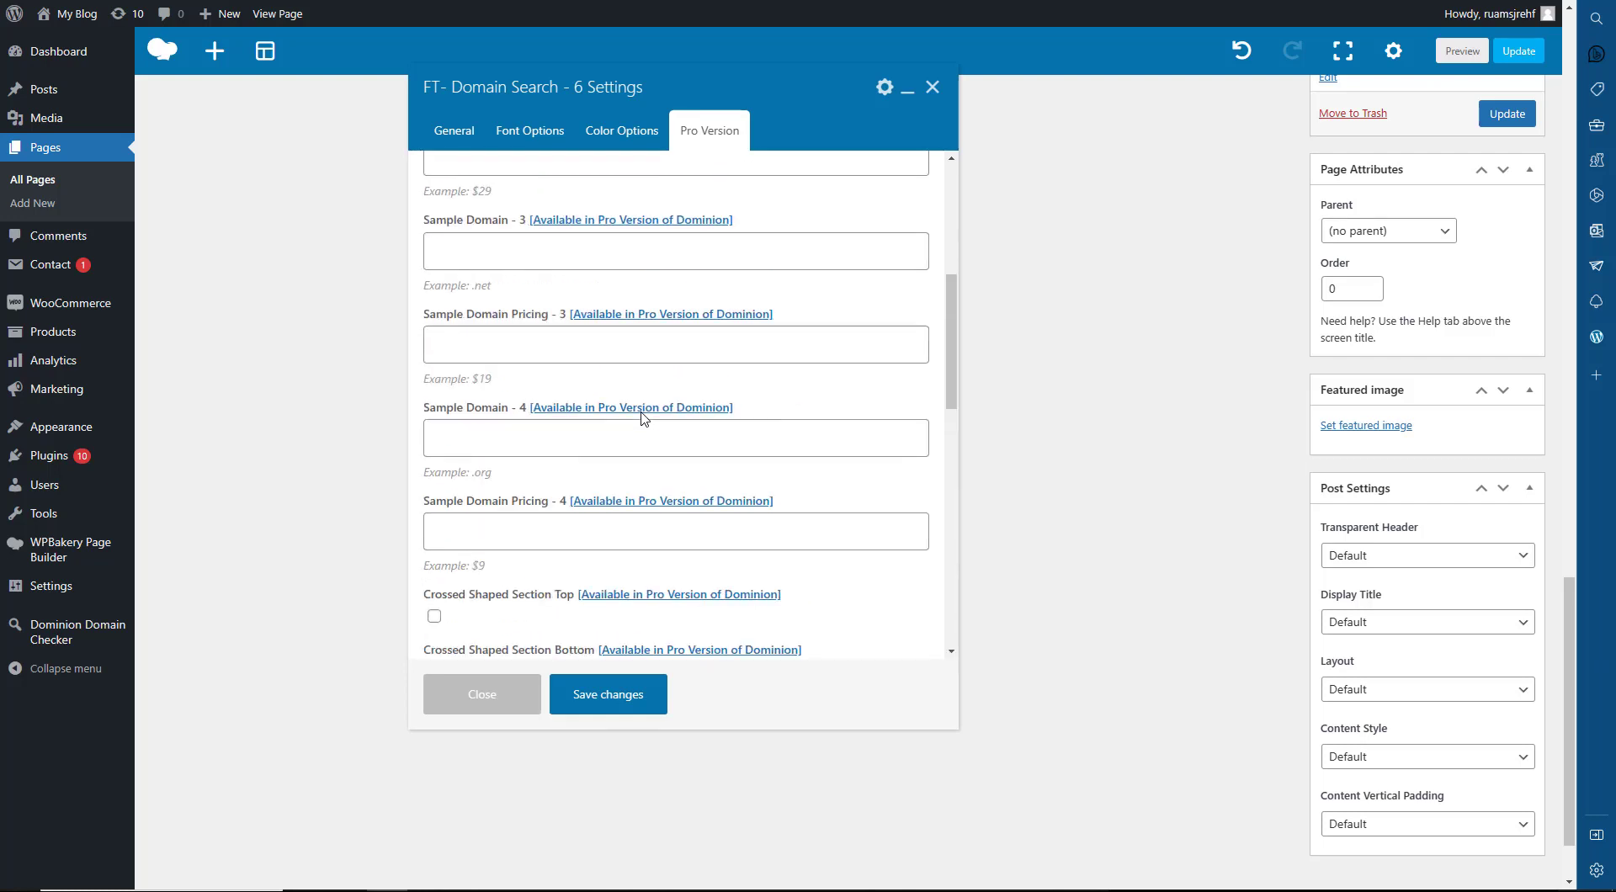
scroll(748, 426, up, 3)
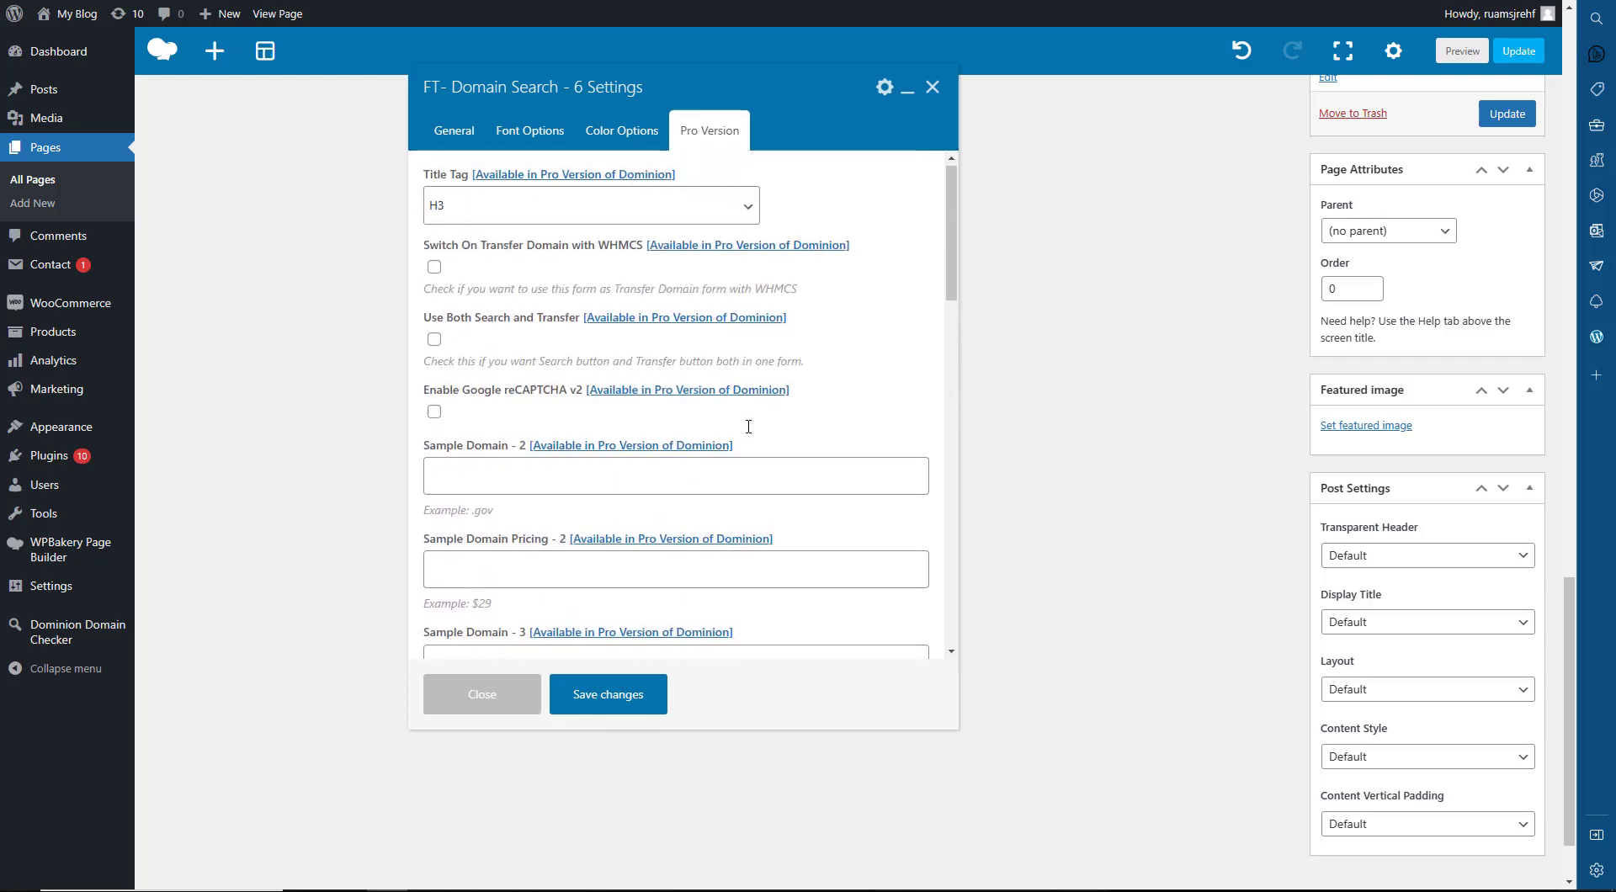
- Set the element's title to "Domain Checker", its sub title to "Website Check" and its text to "no info"
click(454, 131)
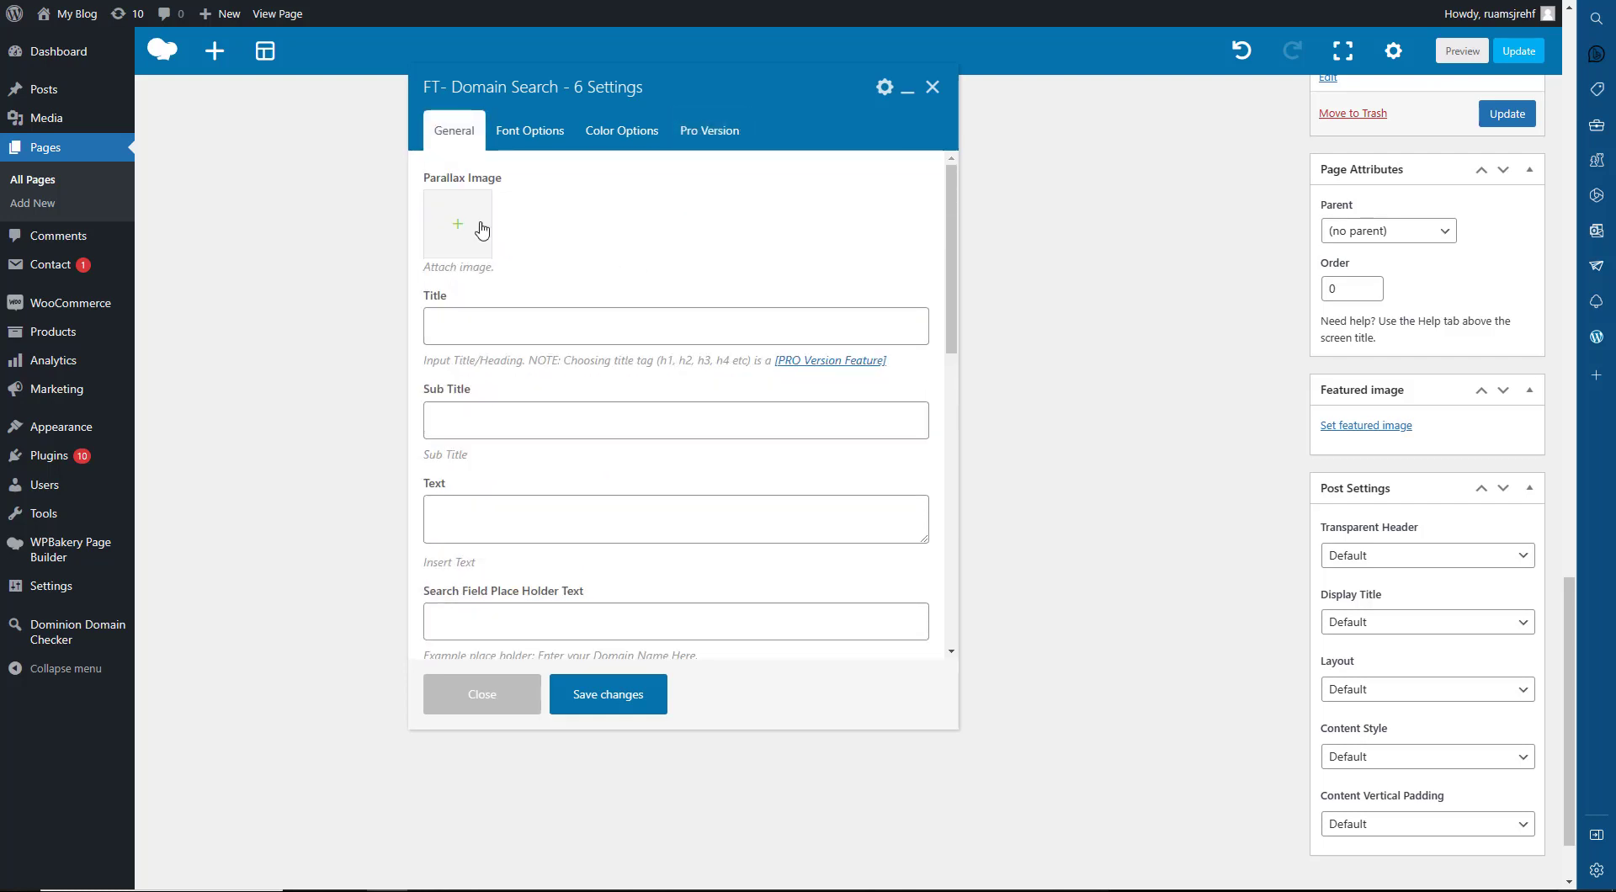
click(578, 324)
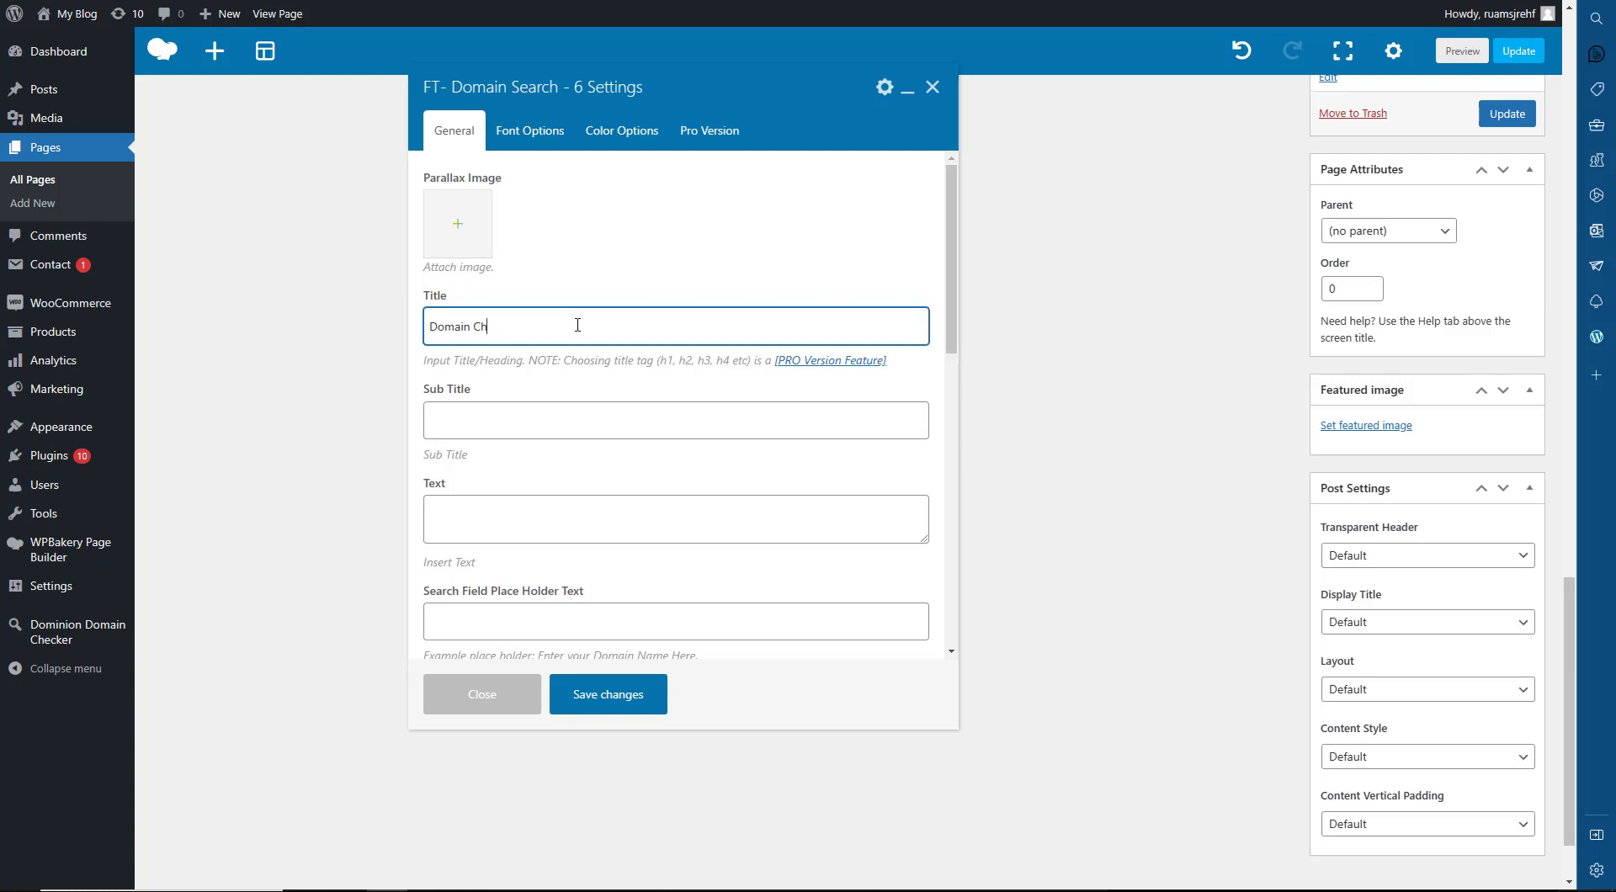
text(Domain Checker)
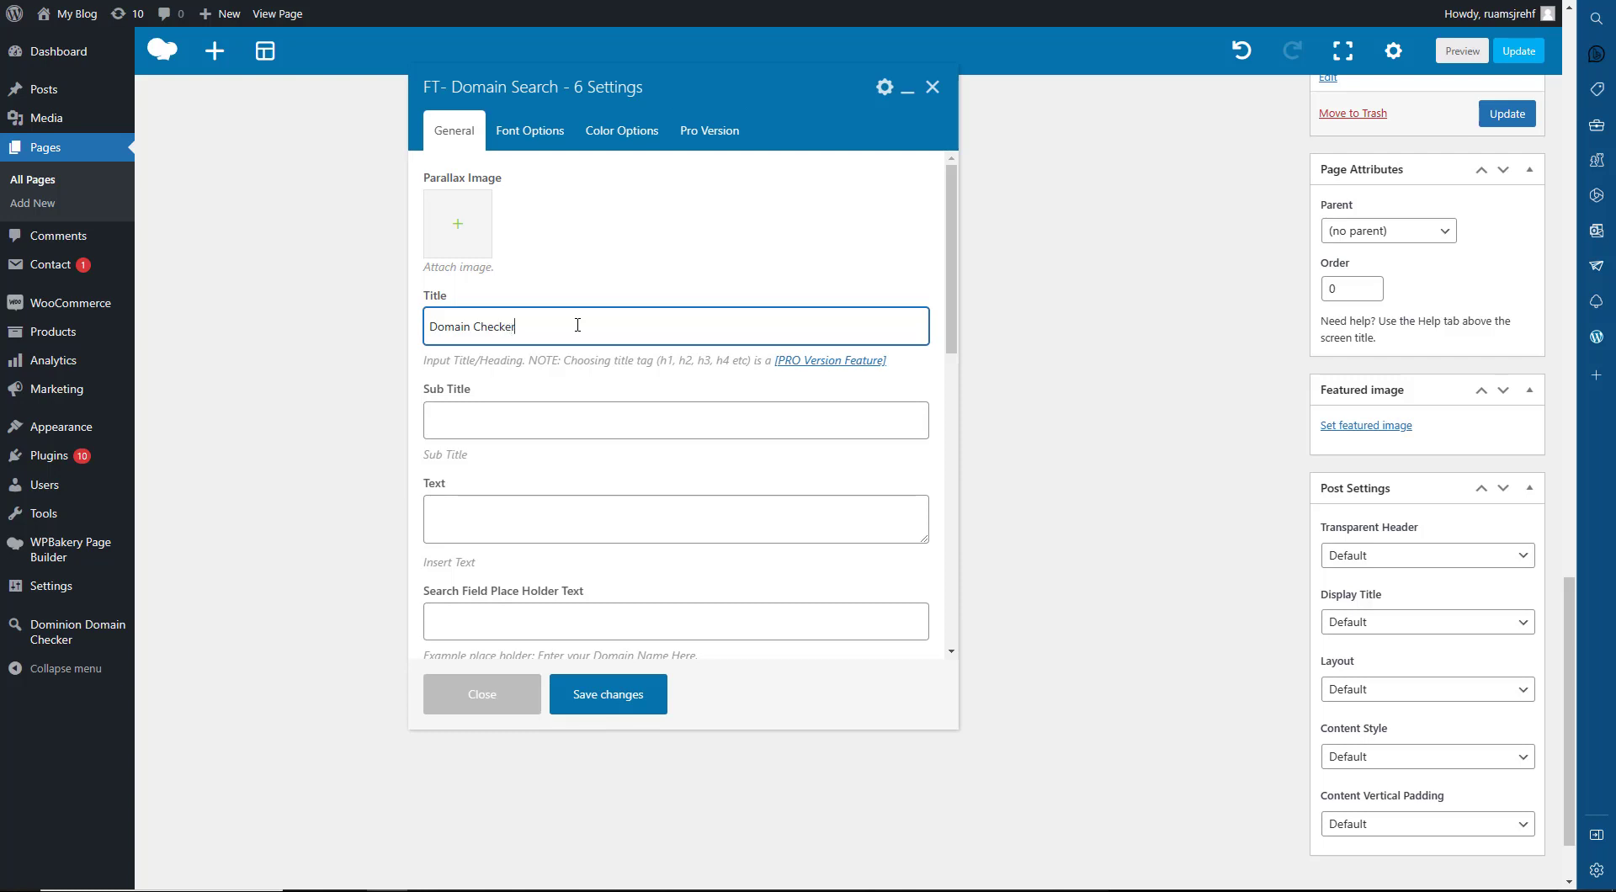
click(599, 417)
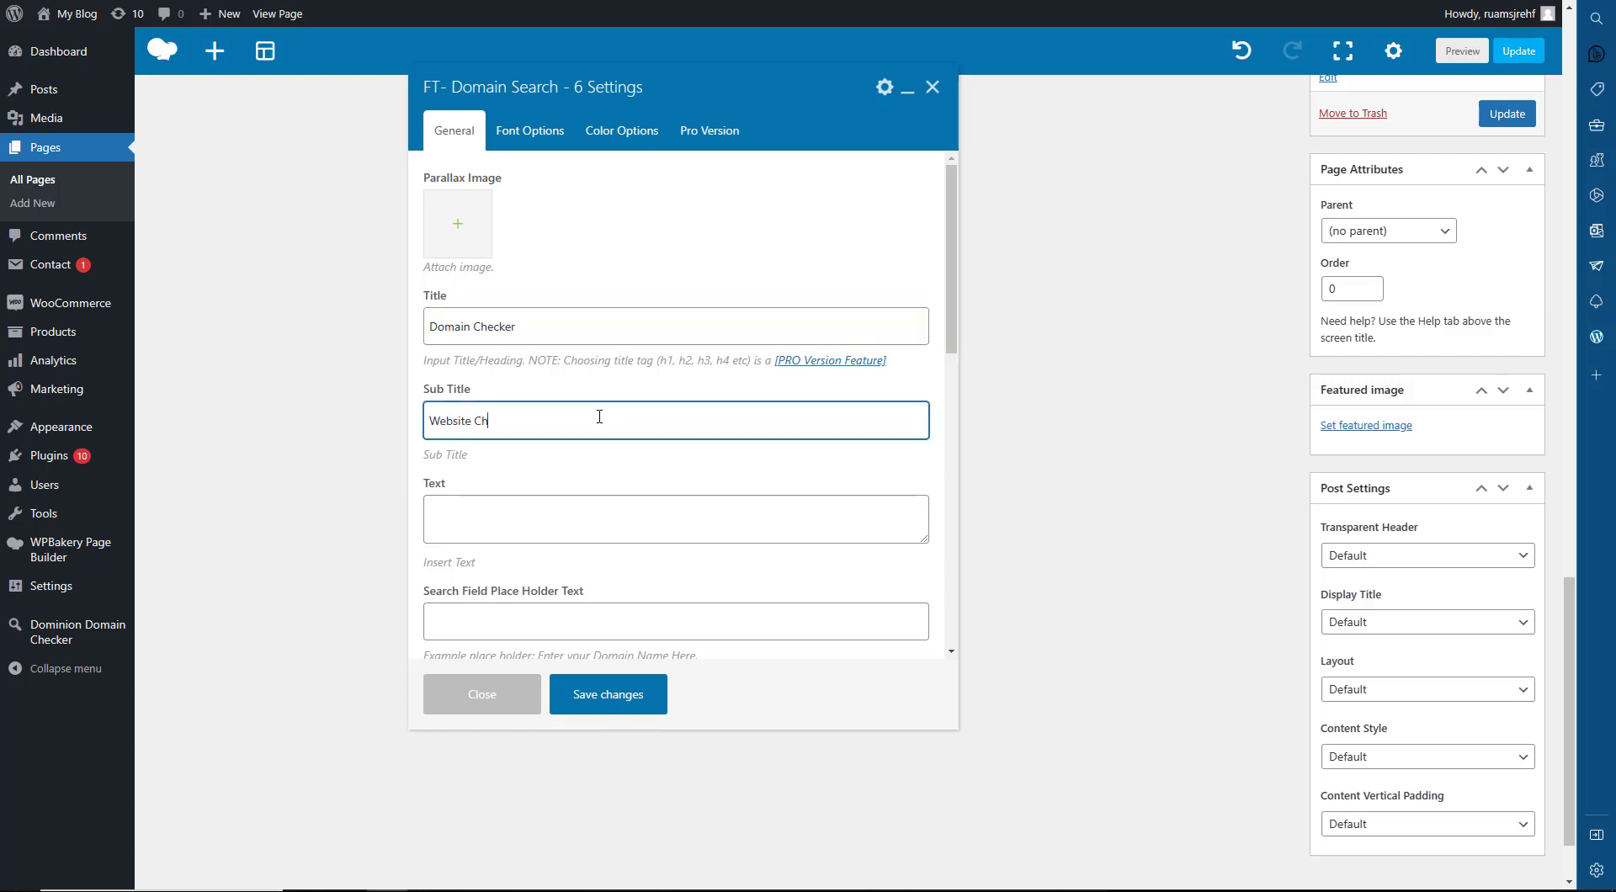
key(Tab)
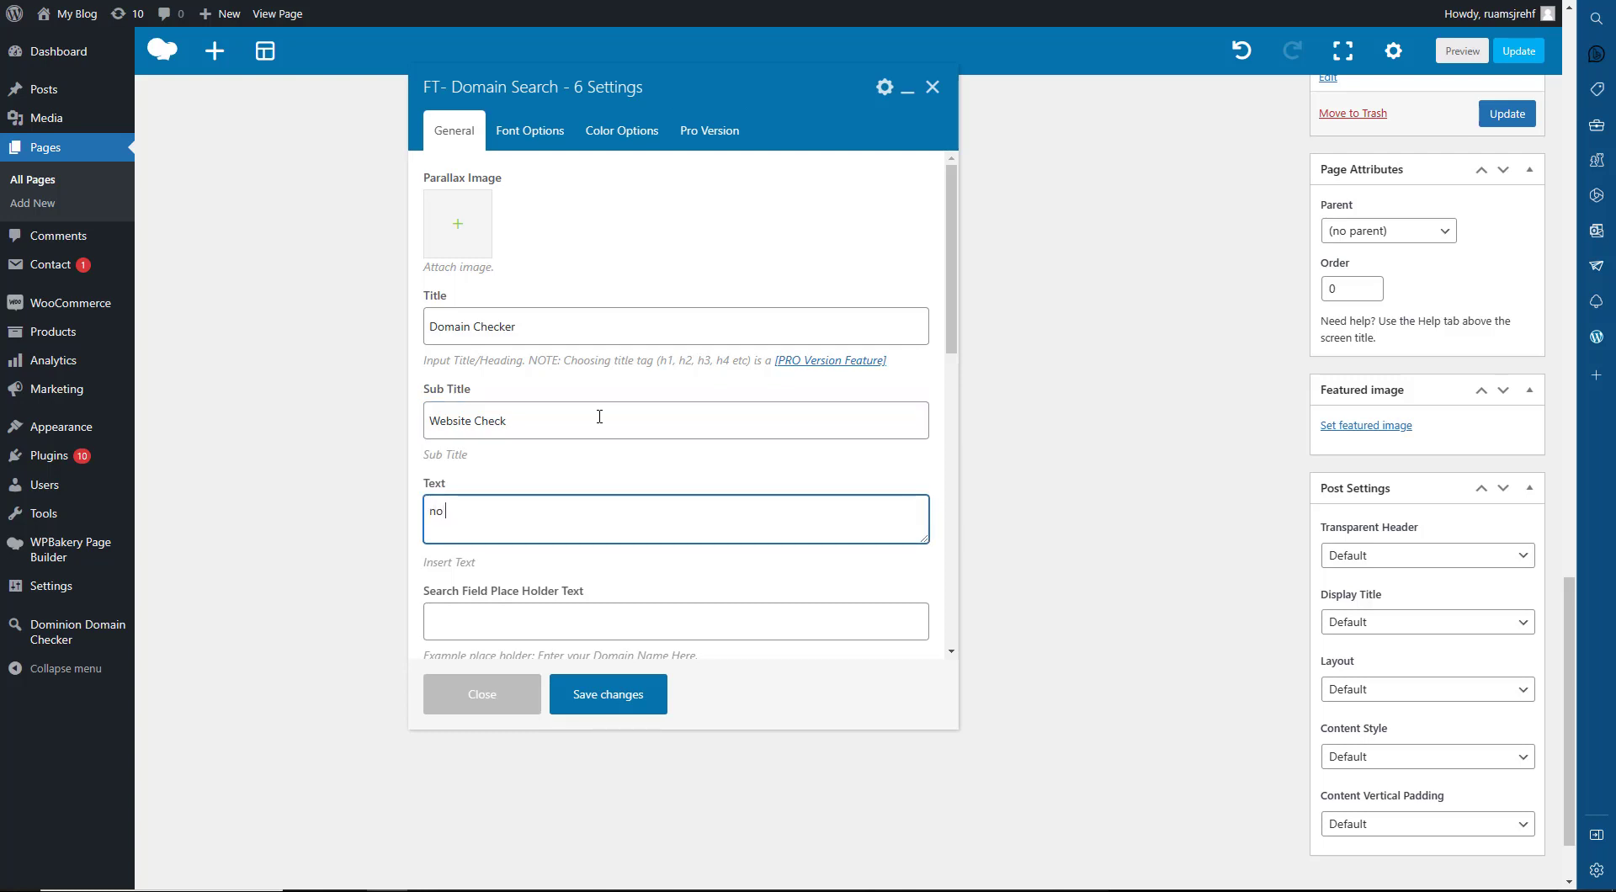
scroll(599, 416, down, 6)
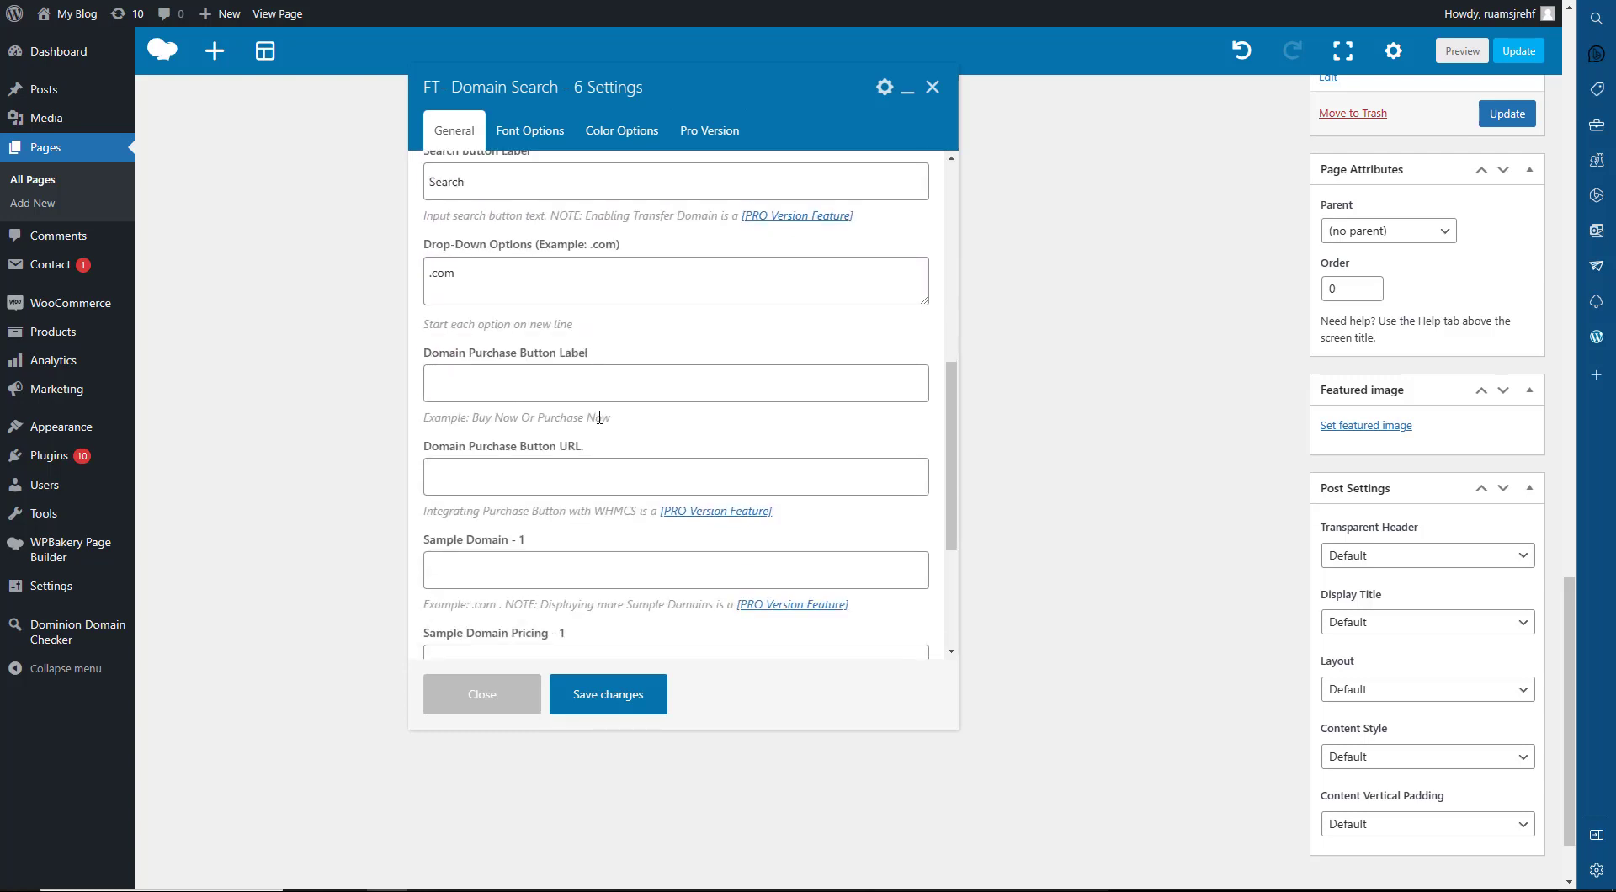
scroll(582, 324, up, 6)
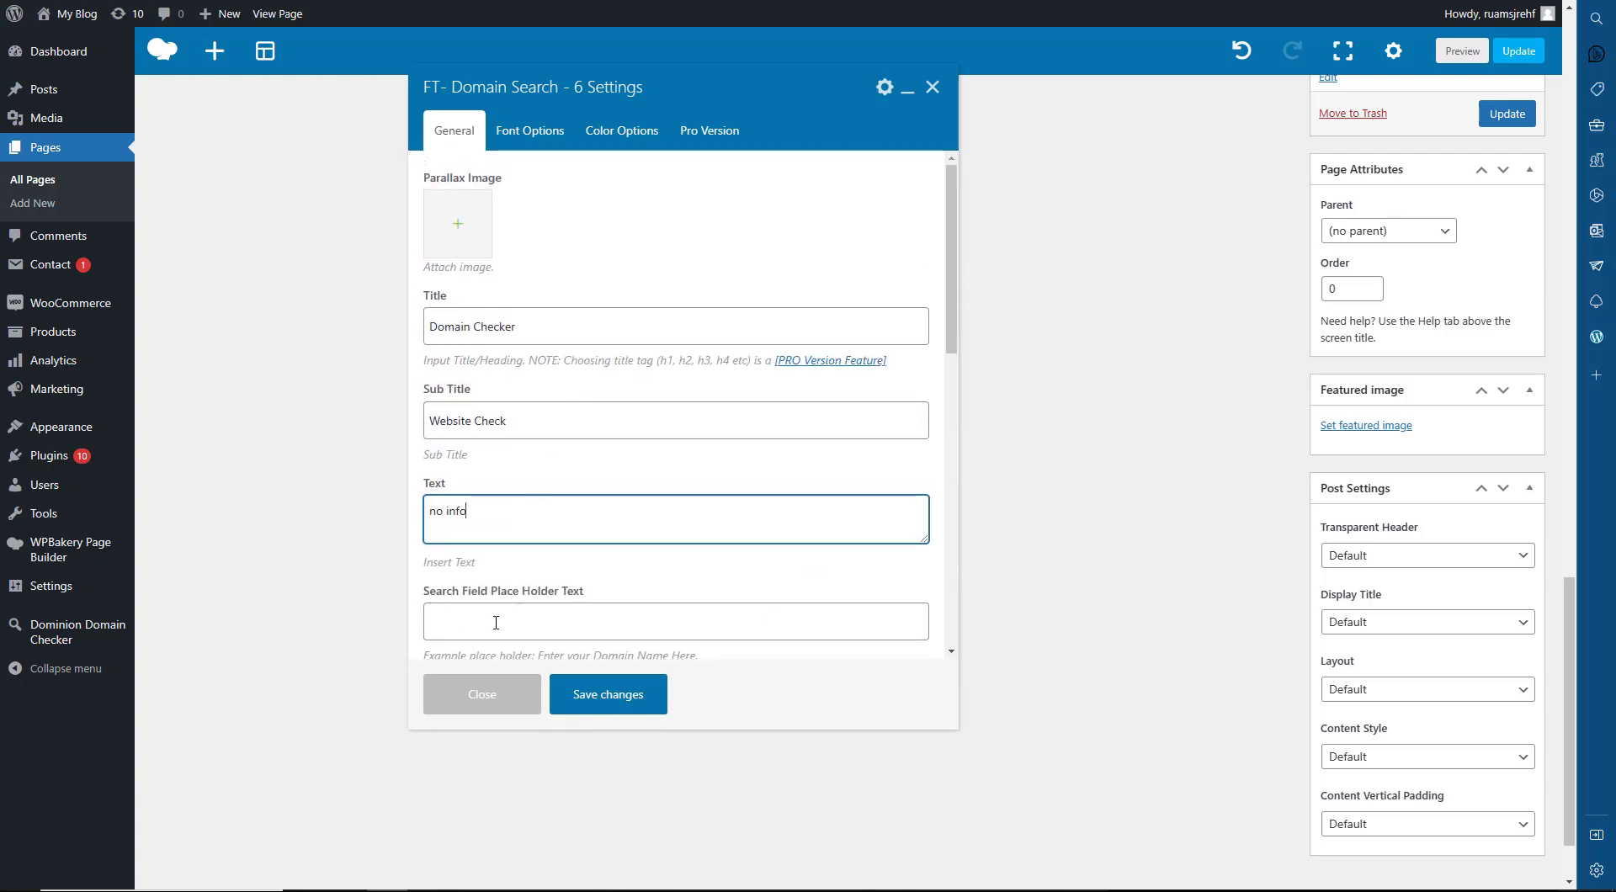
- Set the search field's placeholder text to "Search Link" and save the element settings
click(495, 622)
scroll(953, 321, down, 1)
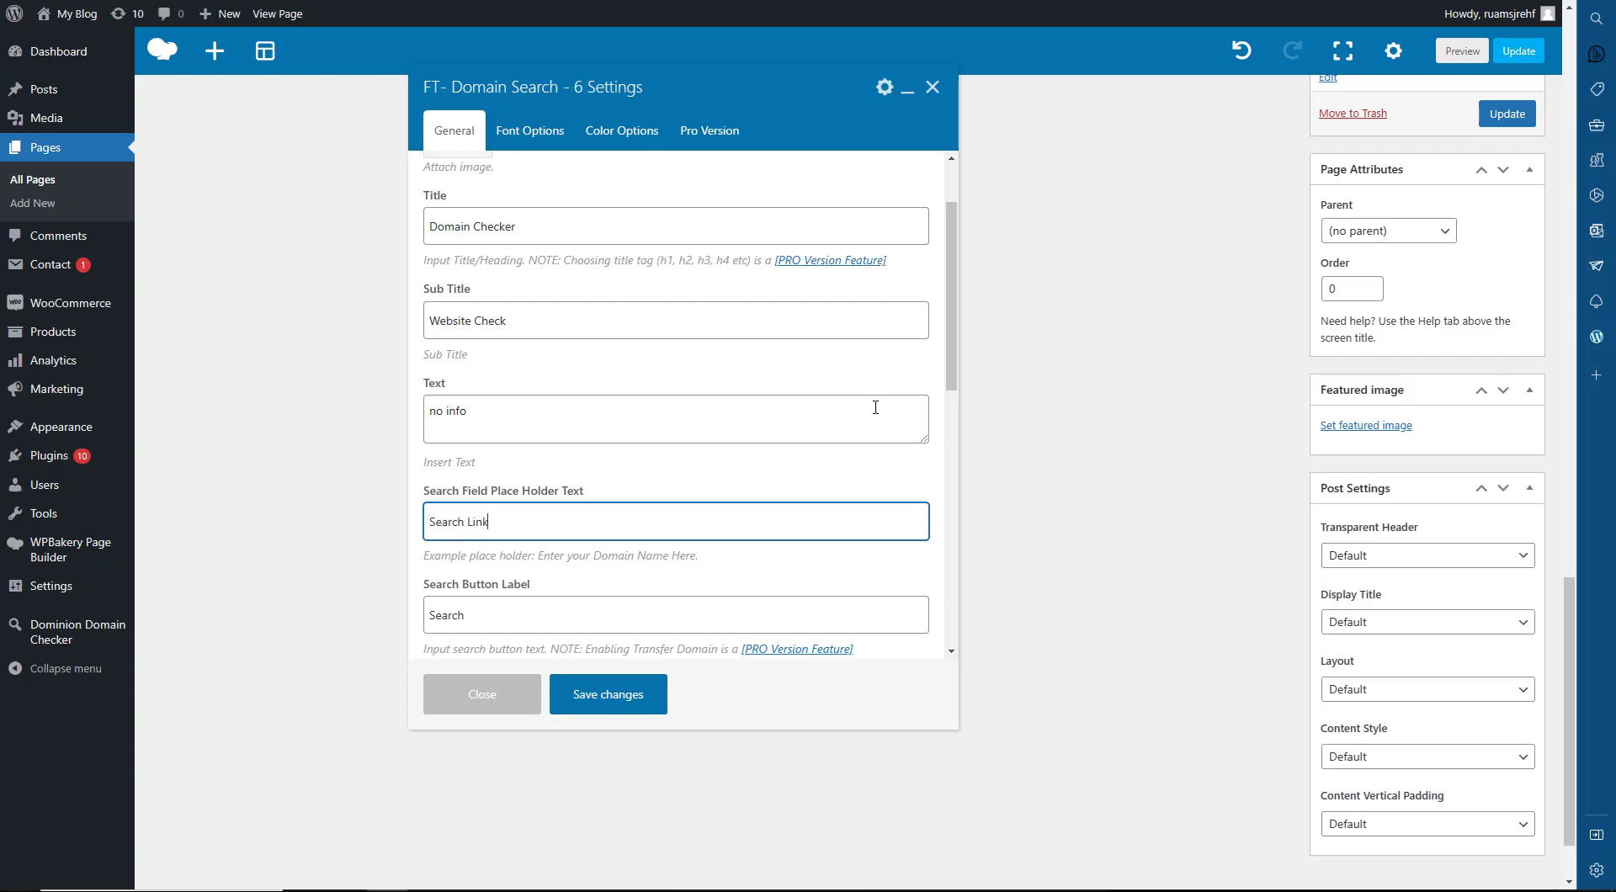
scroll(875, 408, down, 5)
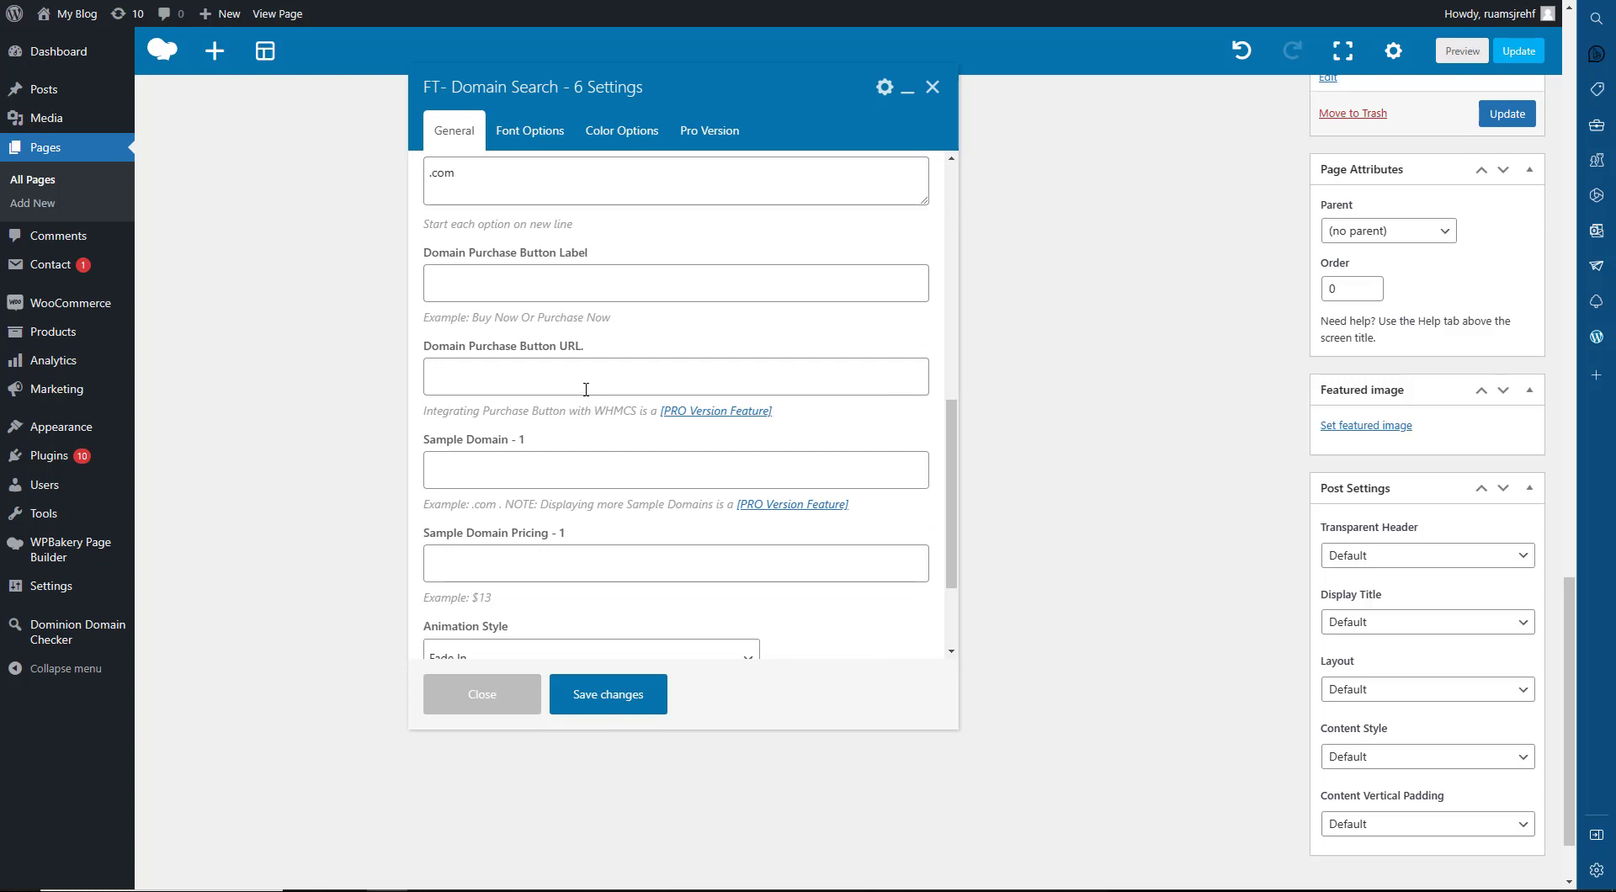
click(548, 380)
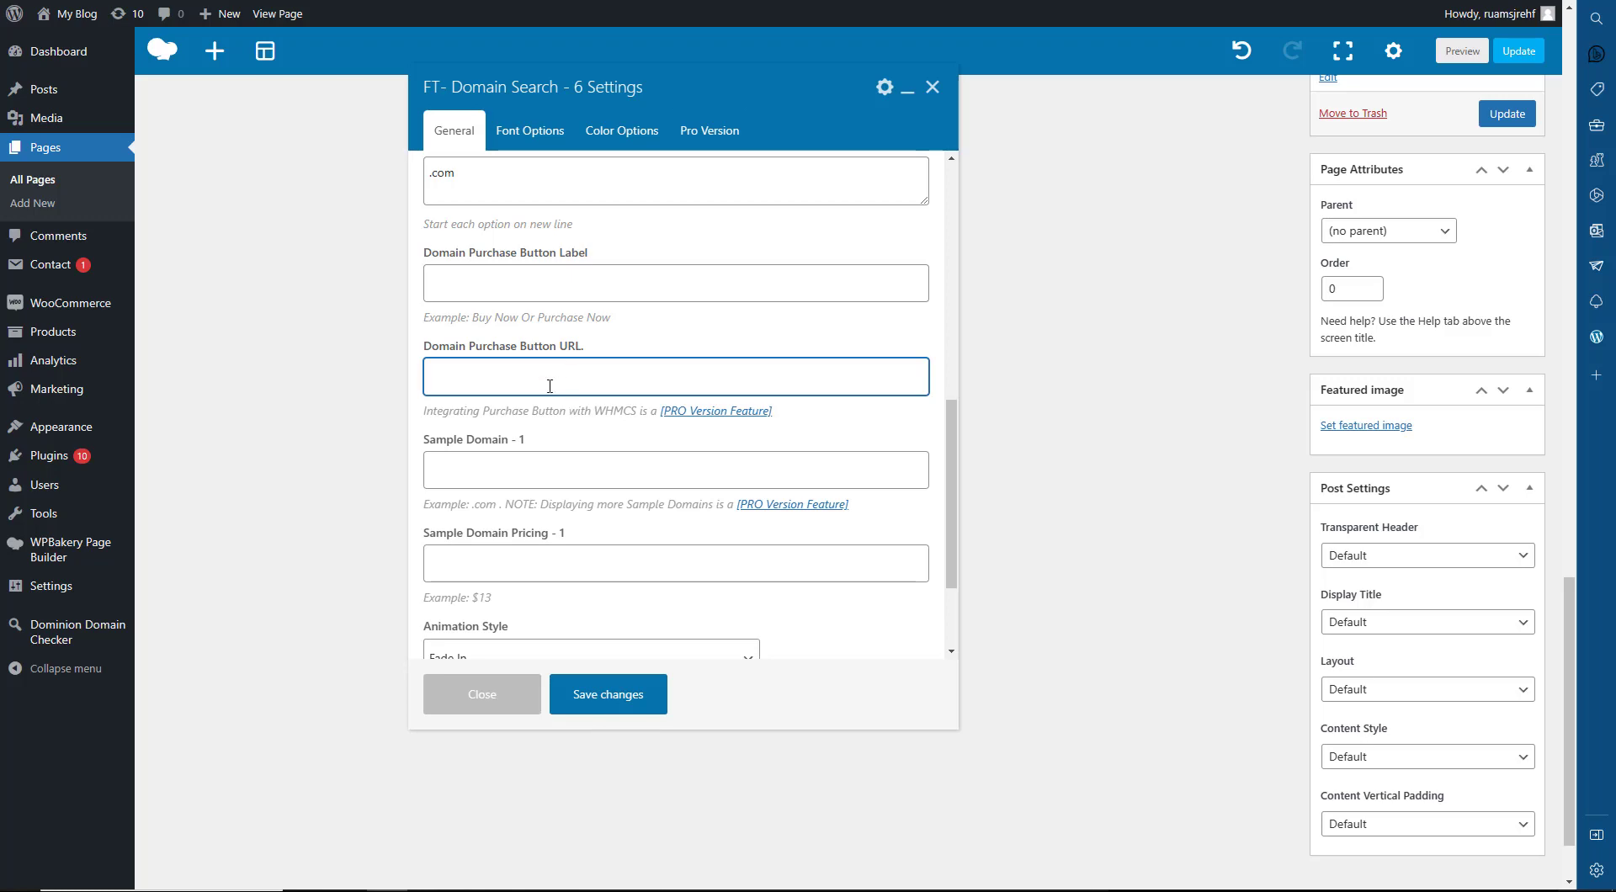
scroll(549, 386, down, 2)
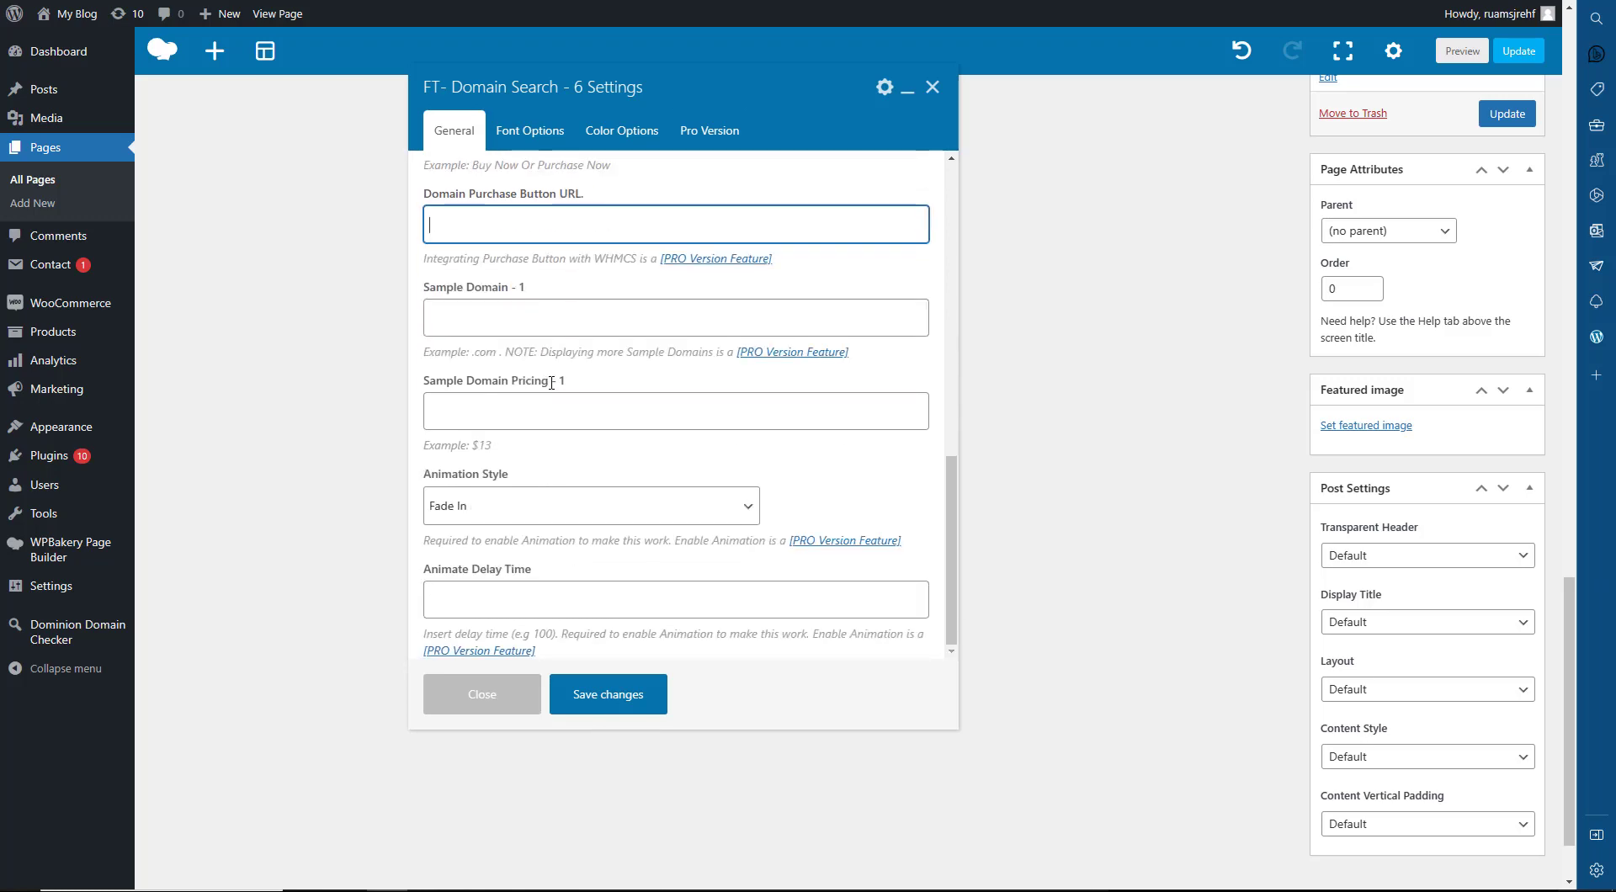
click(604, 695)
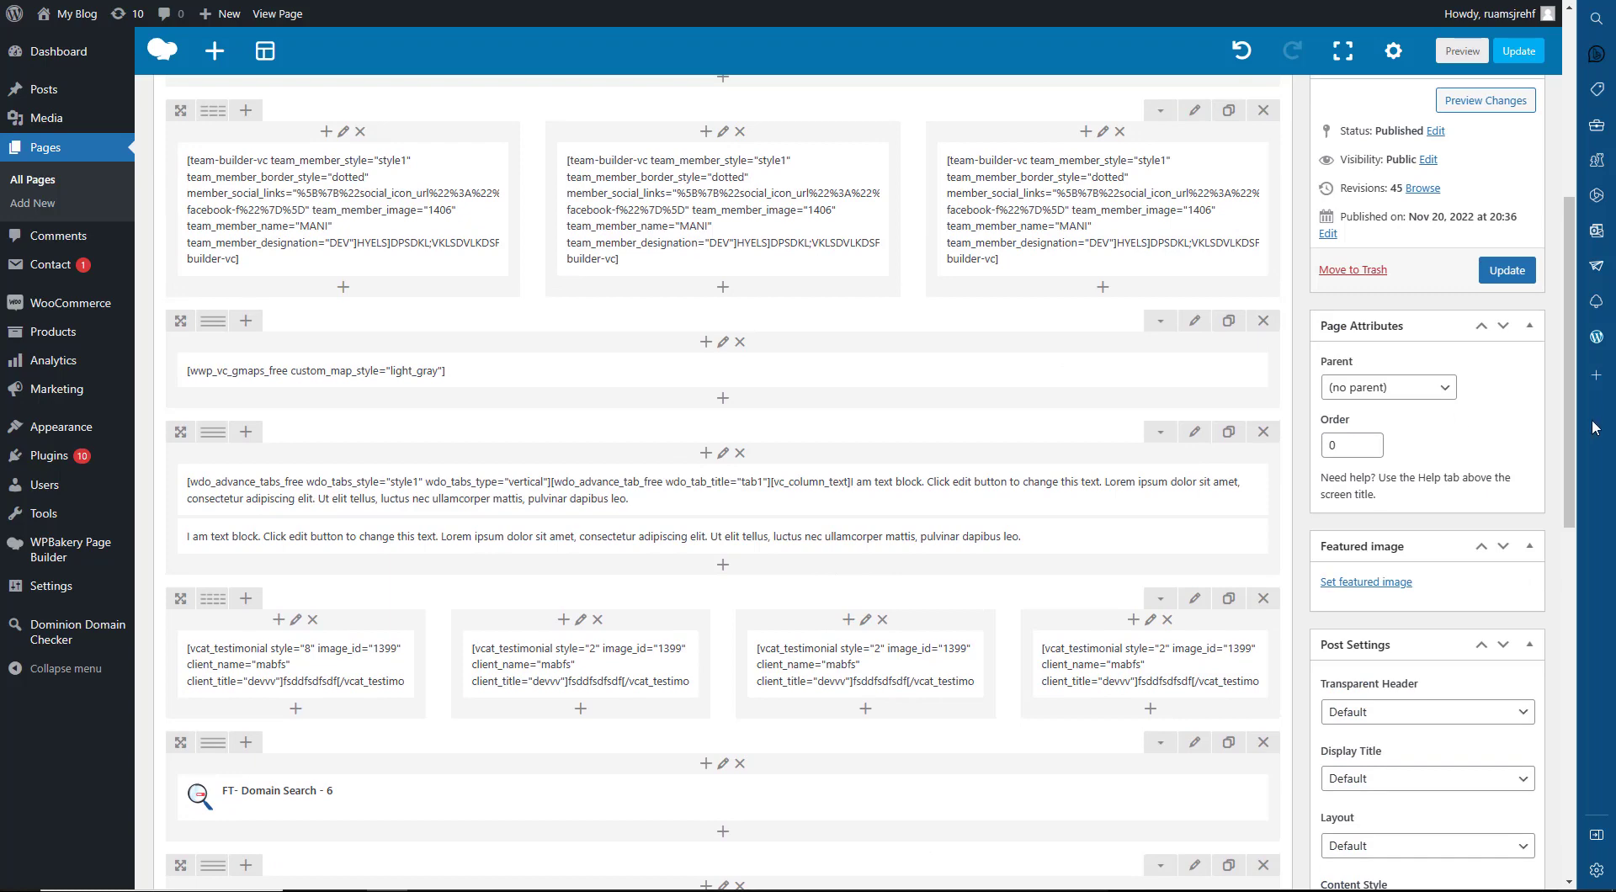
scroll(1280, 566, down, 2)
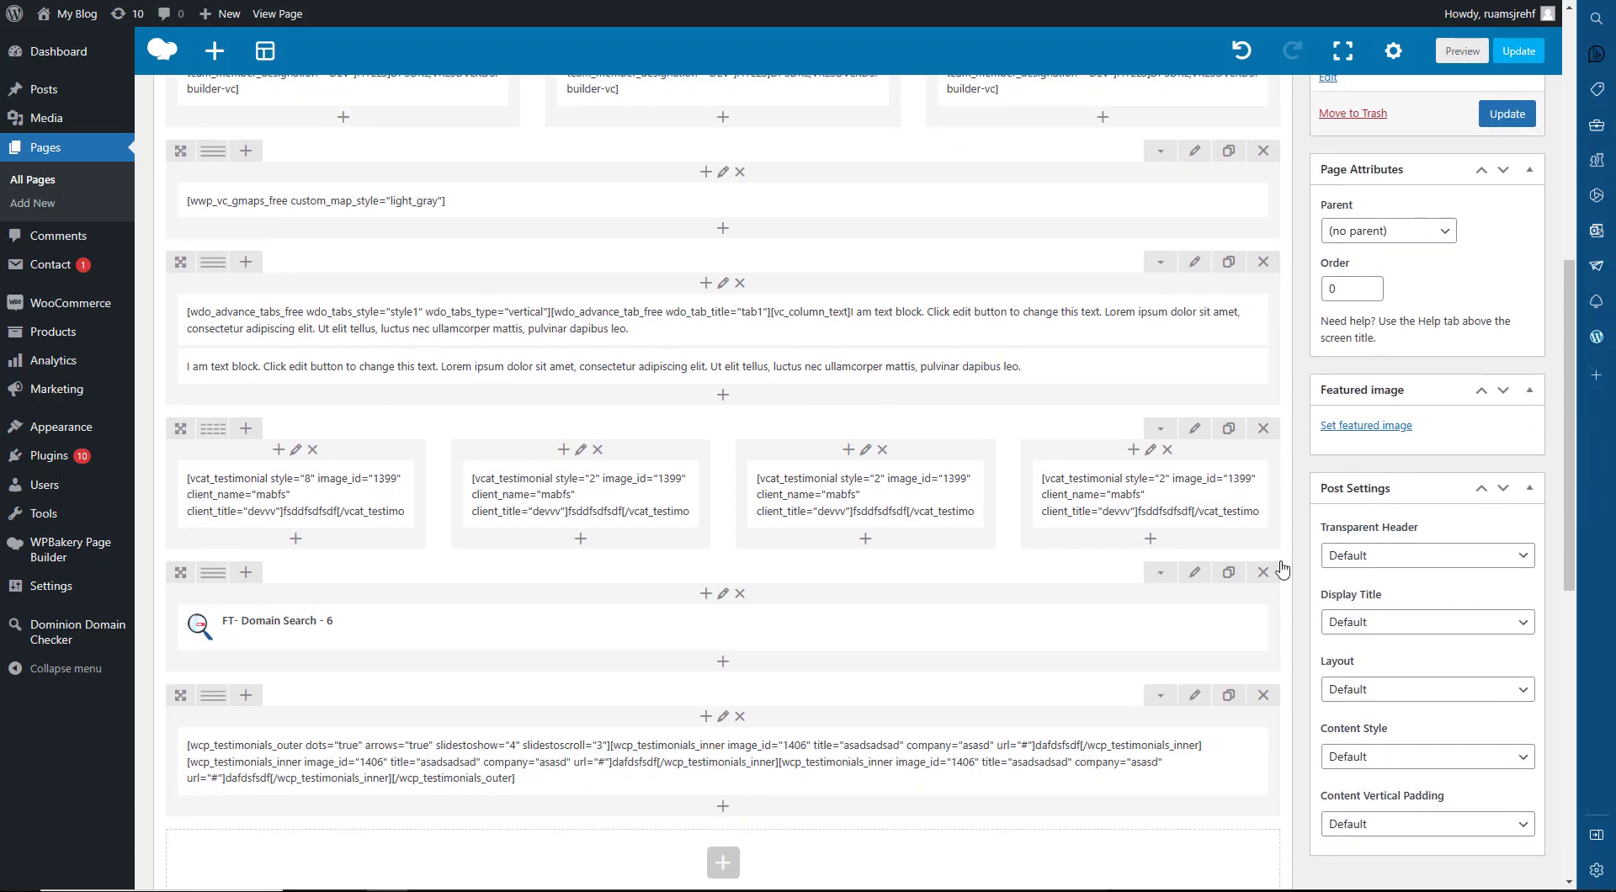
click(722, 665)
click(581, 120)
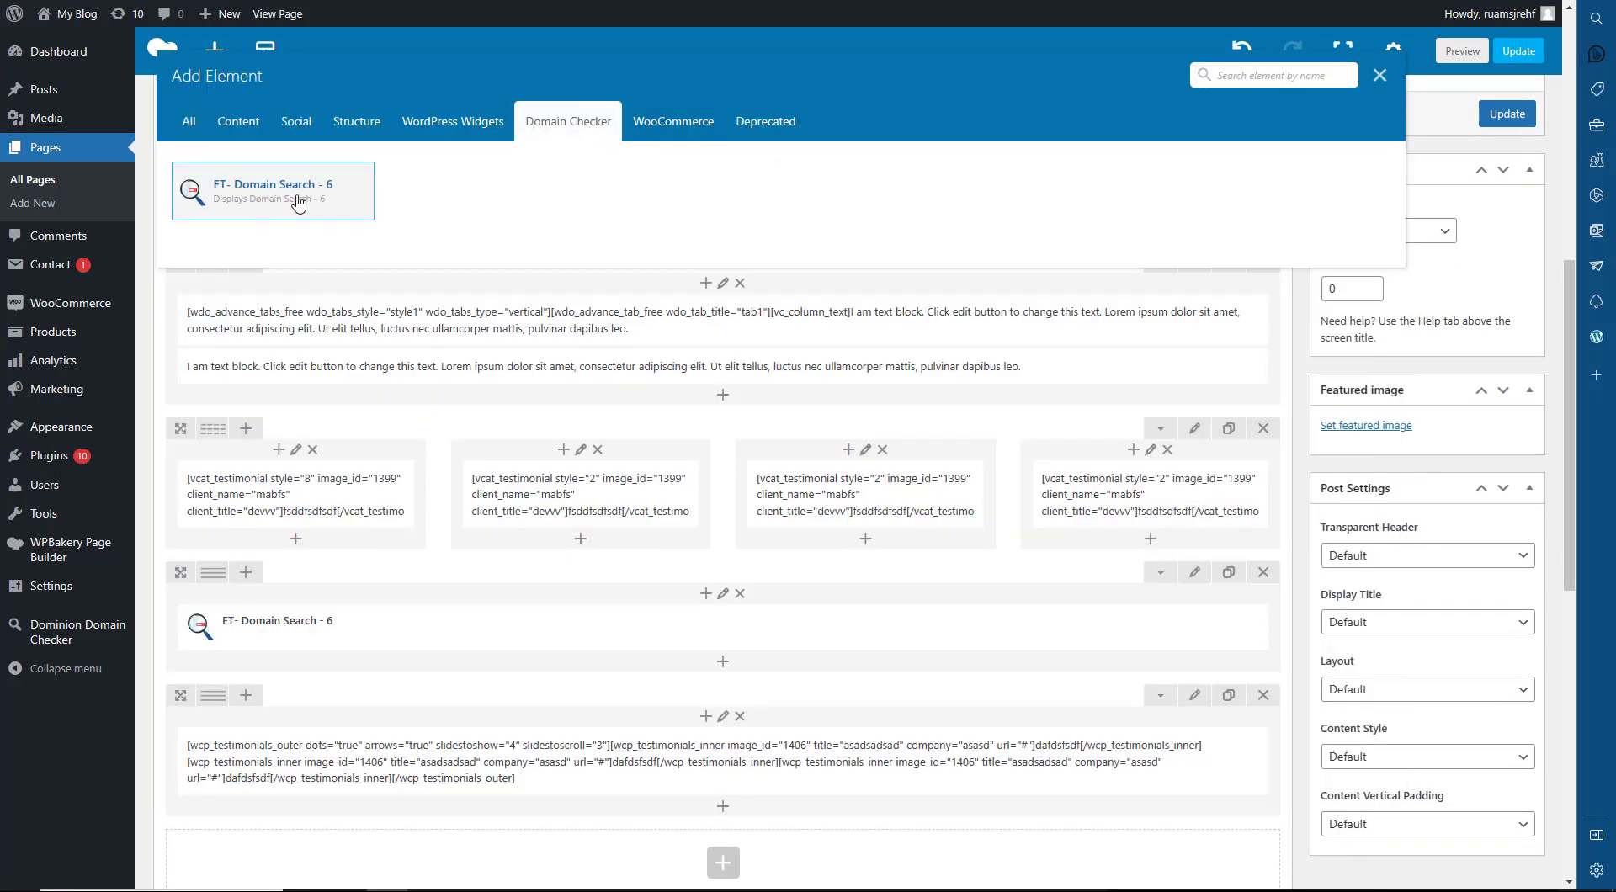
click(1379, 74)
- Update the page and view its domain search section on the live page in a new browser tab
click(1506, 114)
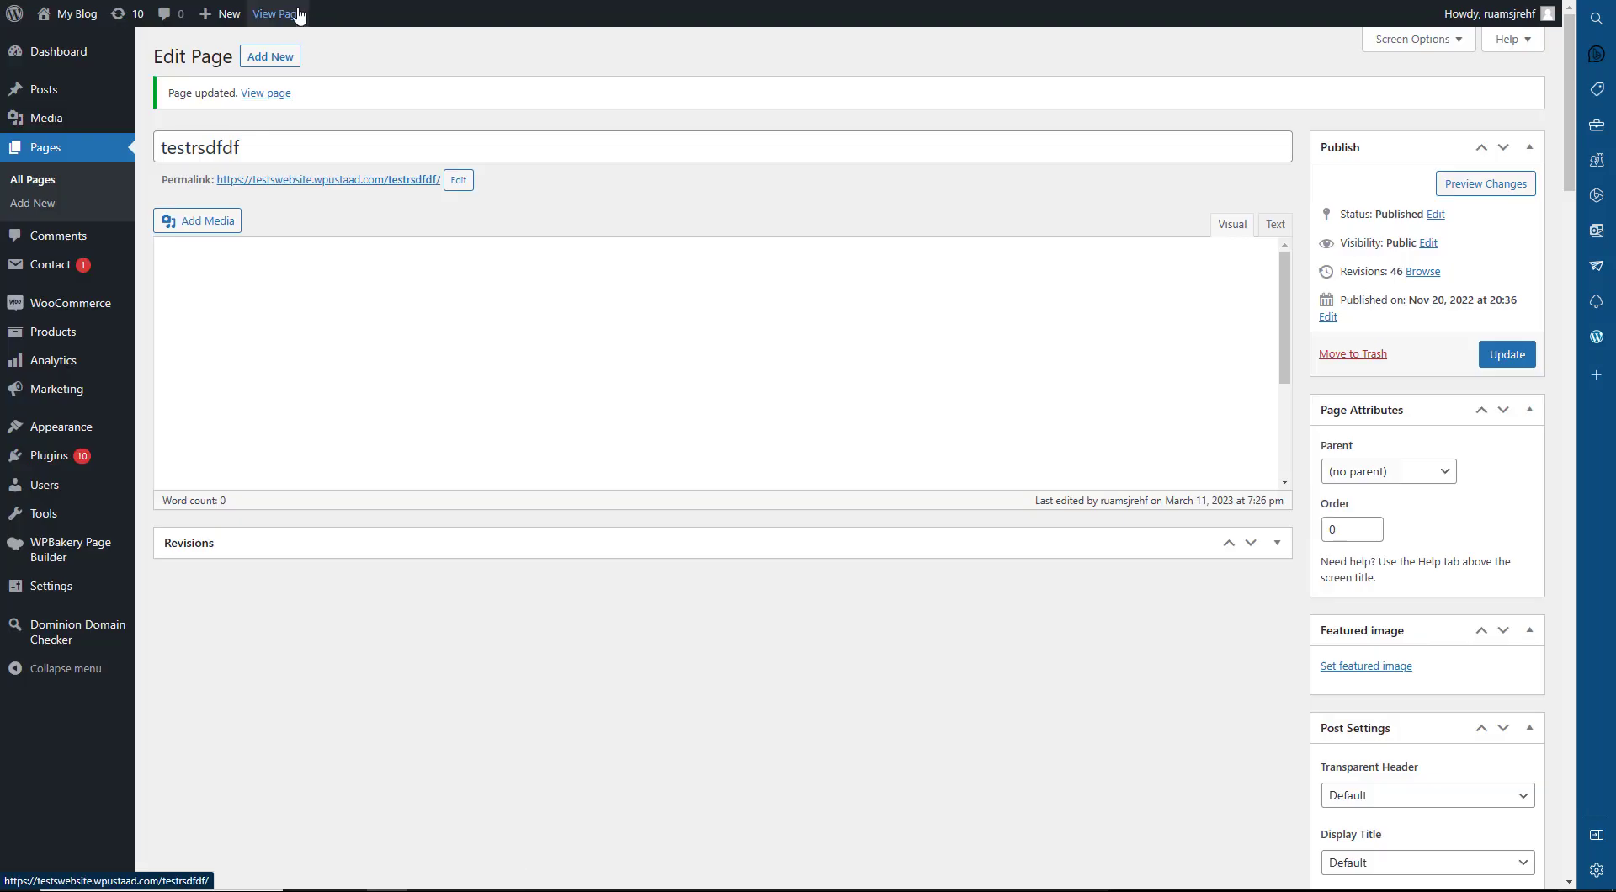
right_click(298, 13)
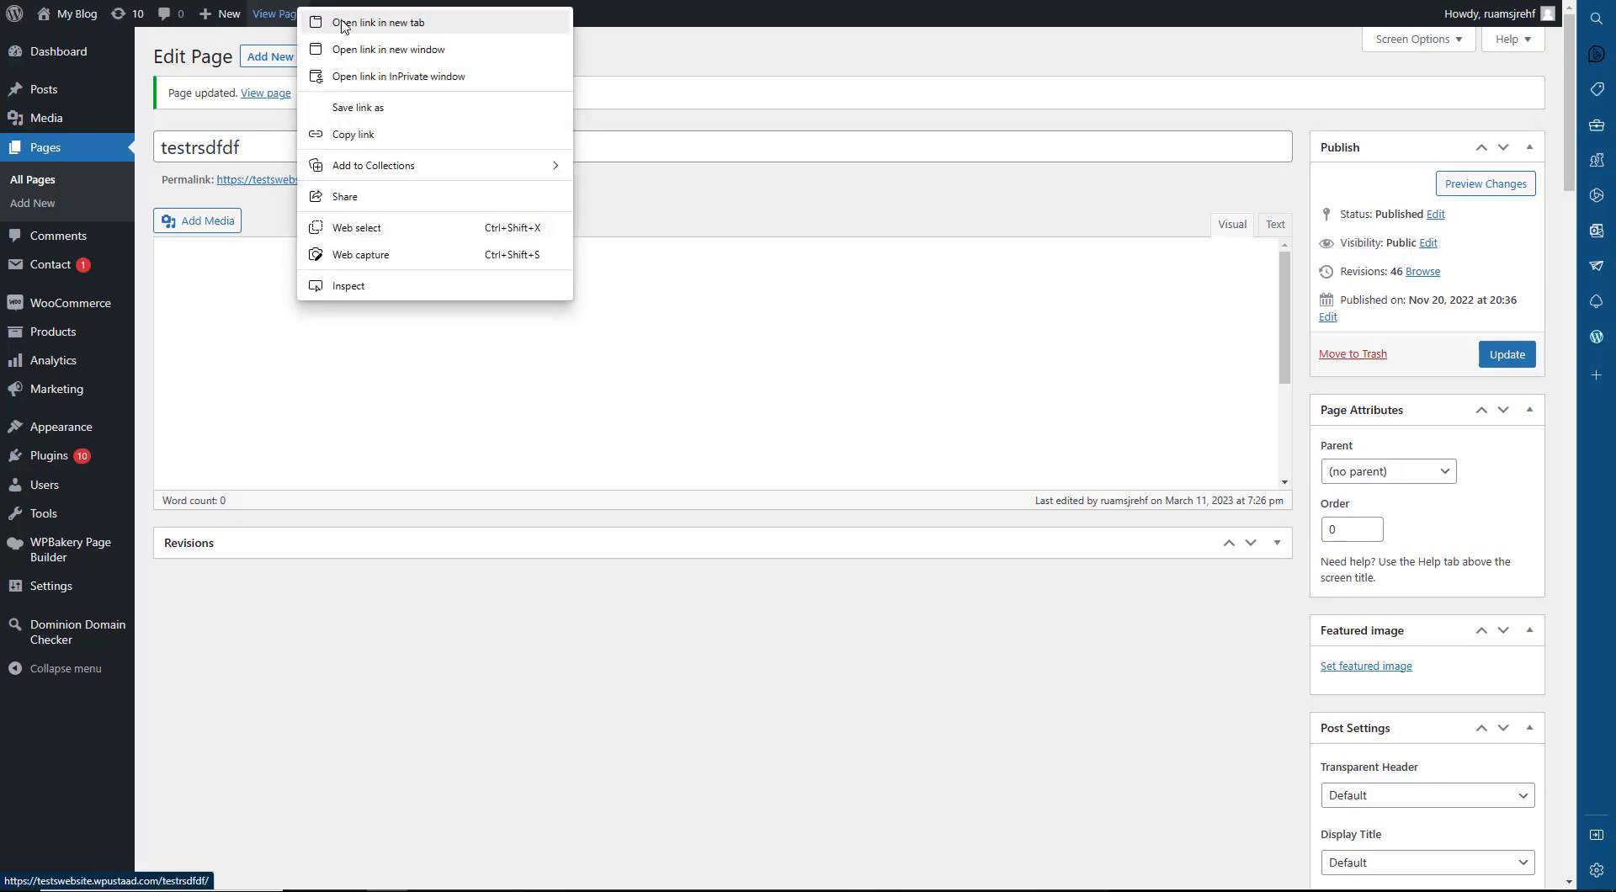
click(344, 23)
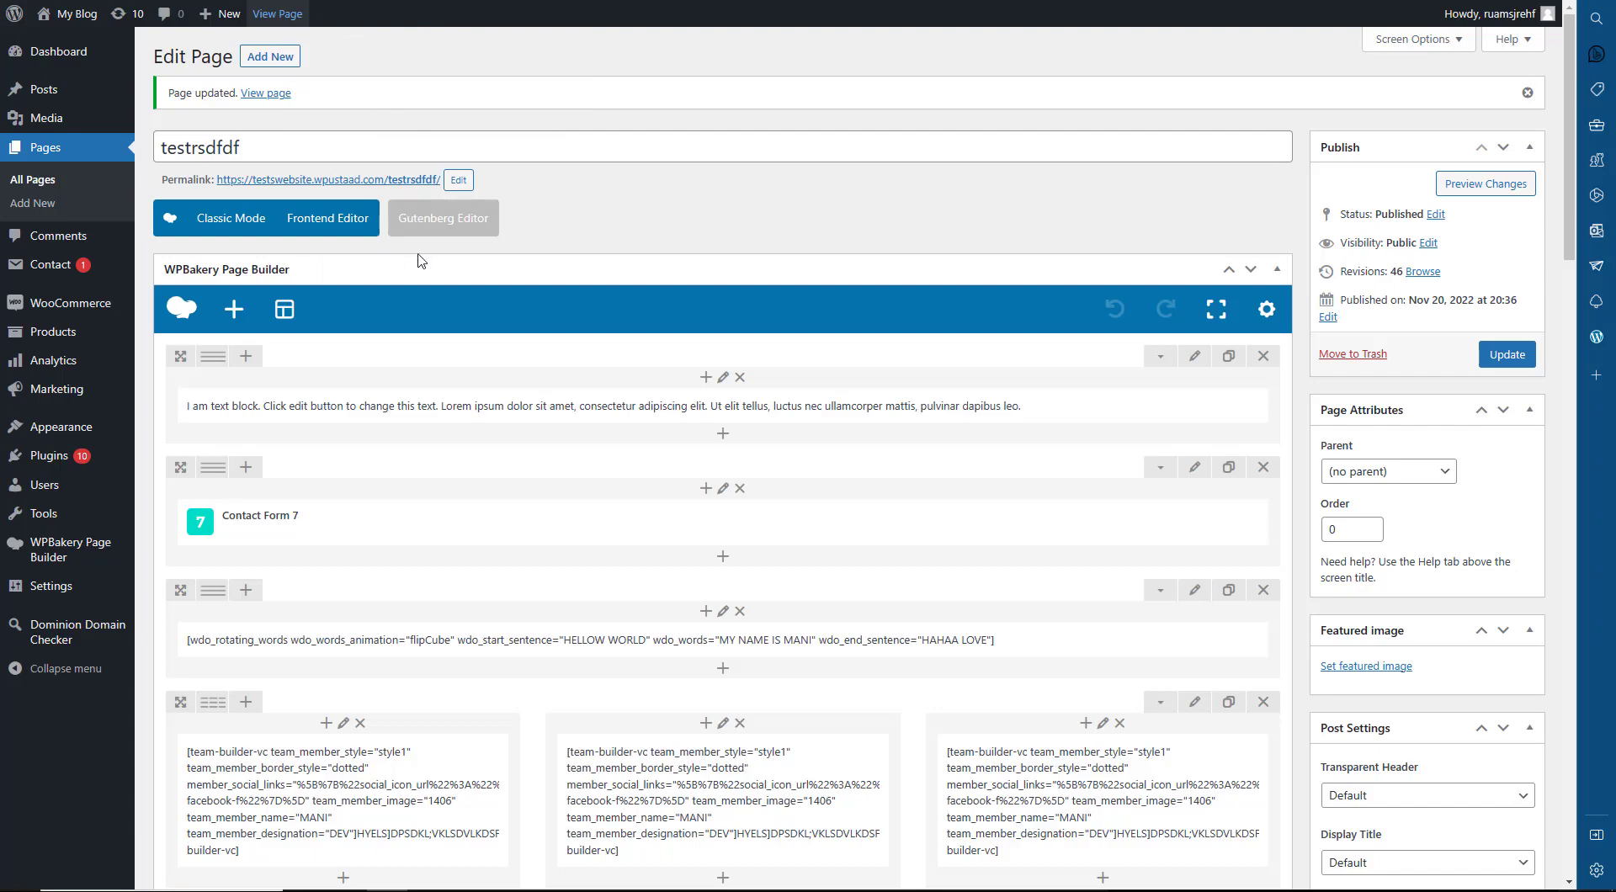
key(ctrl+Tab)
scroll(442, 297, down, 20)
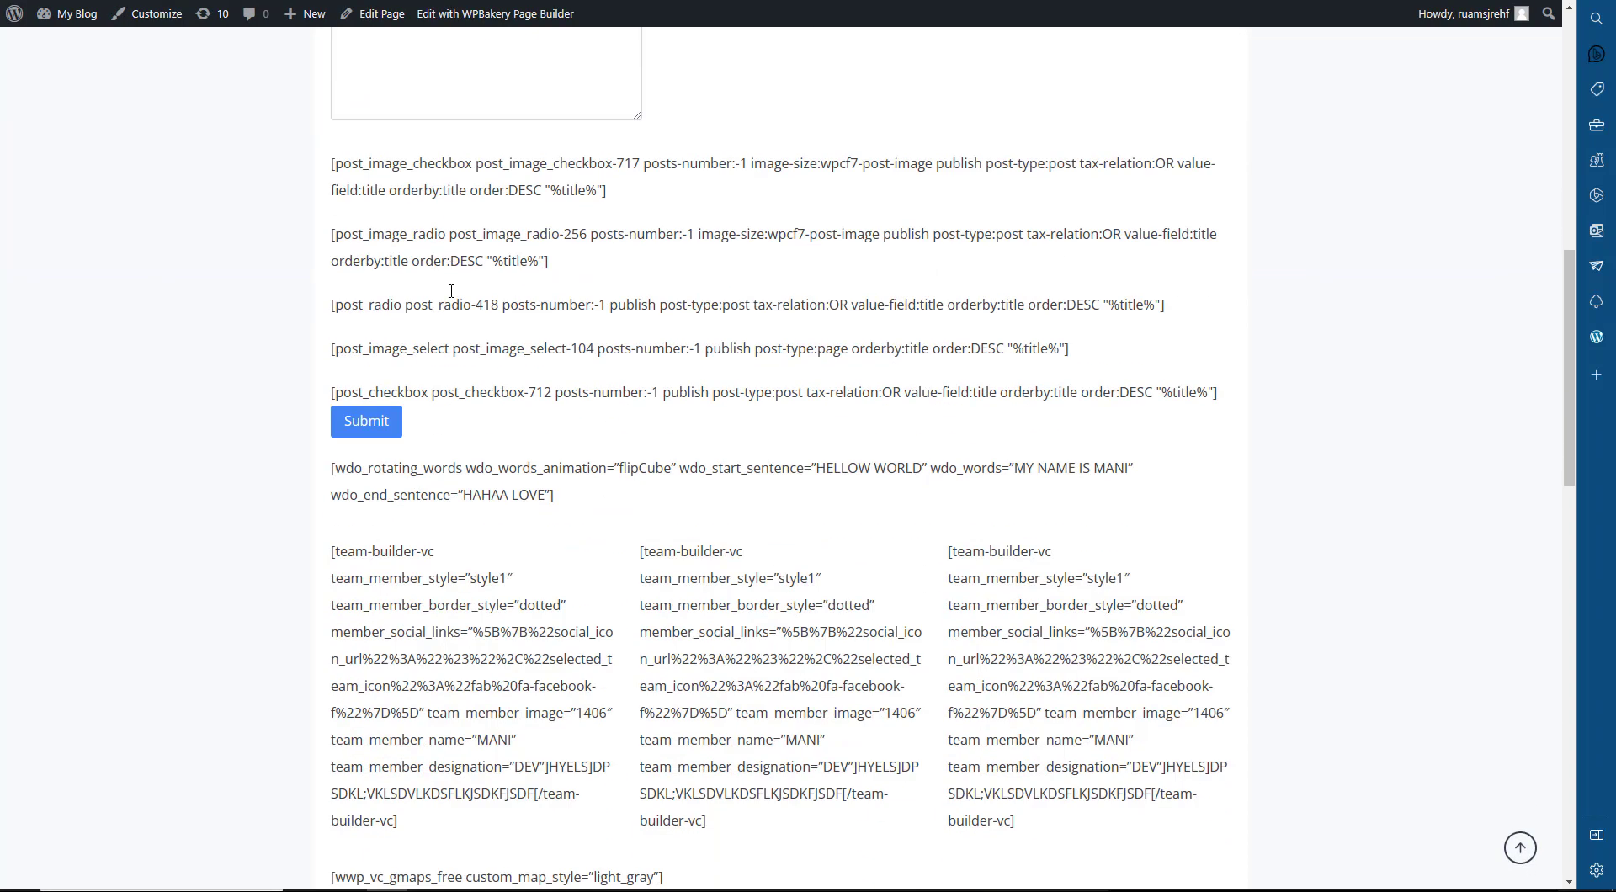
scroll(450, 291, down, 4)
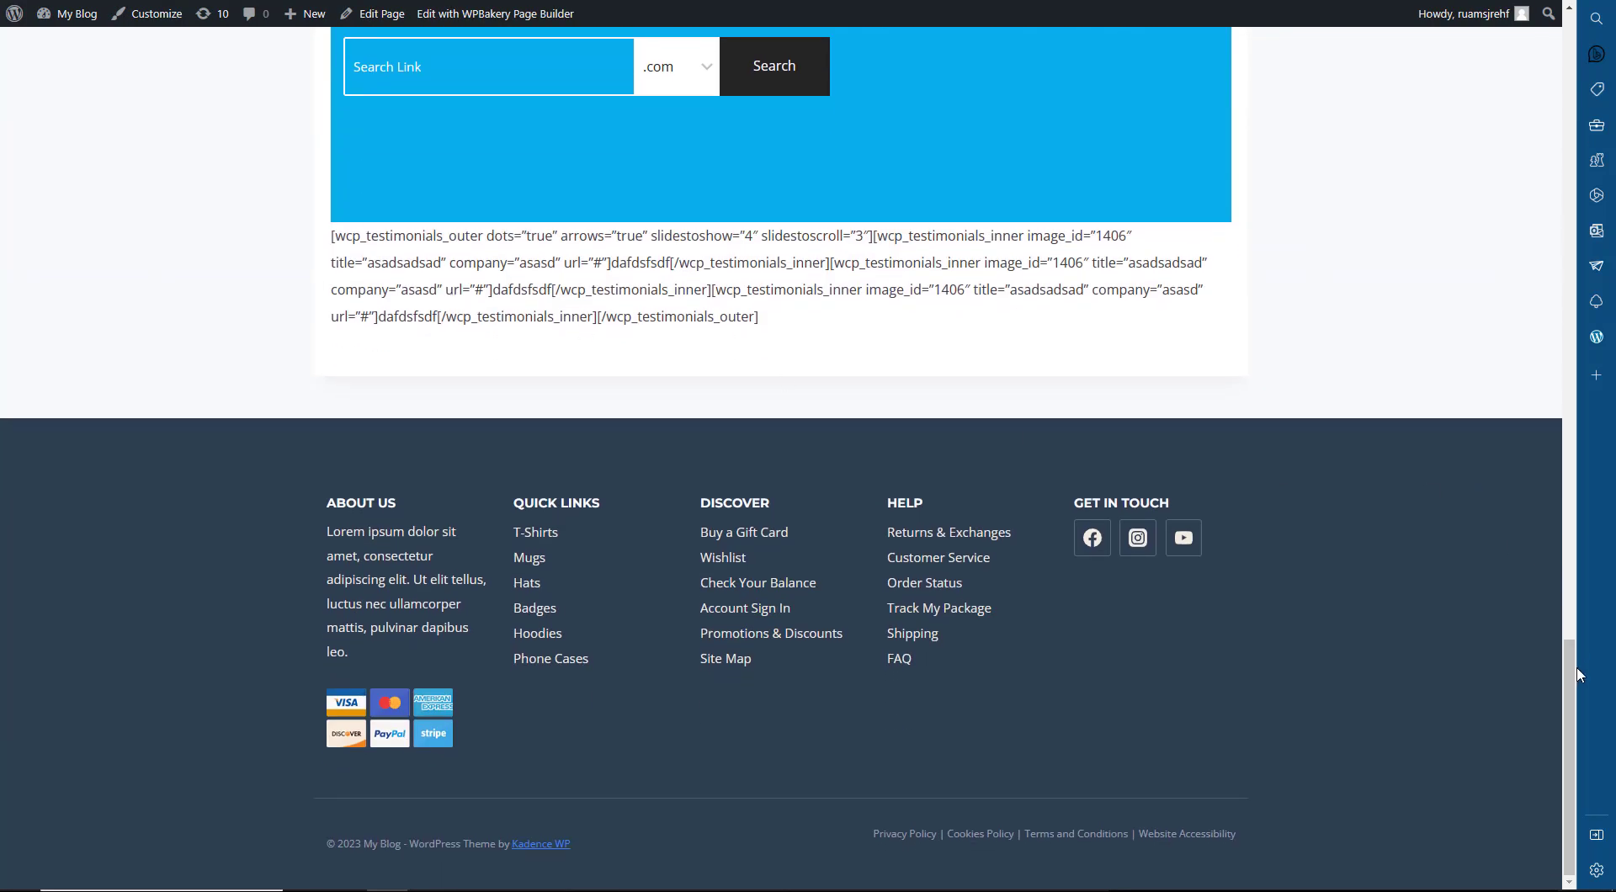
drag(1570, 669, 1589, 553)
scroll(1522, 557, up, 1)
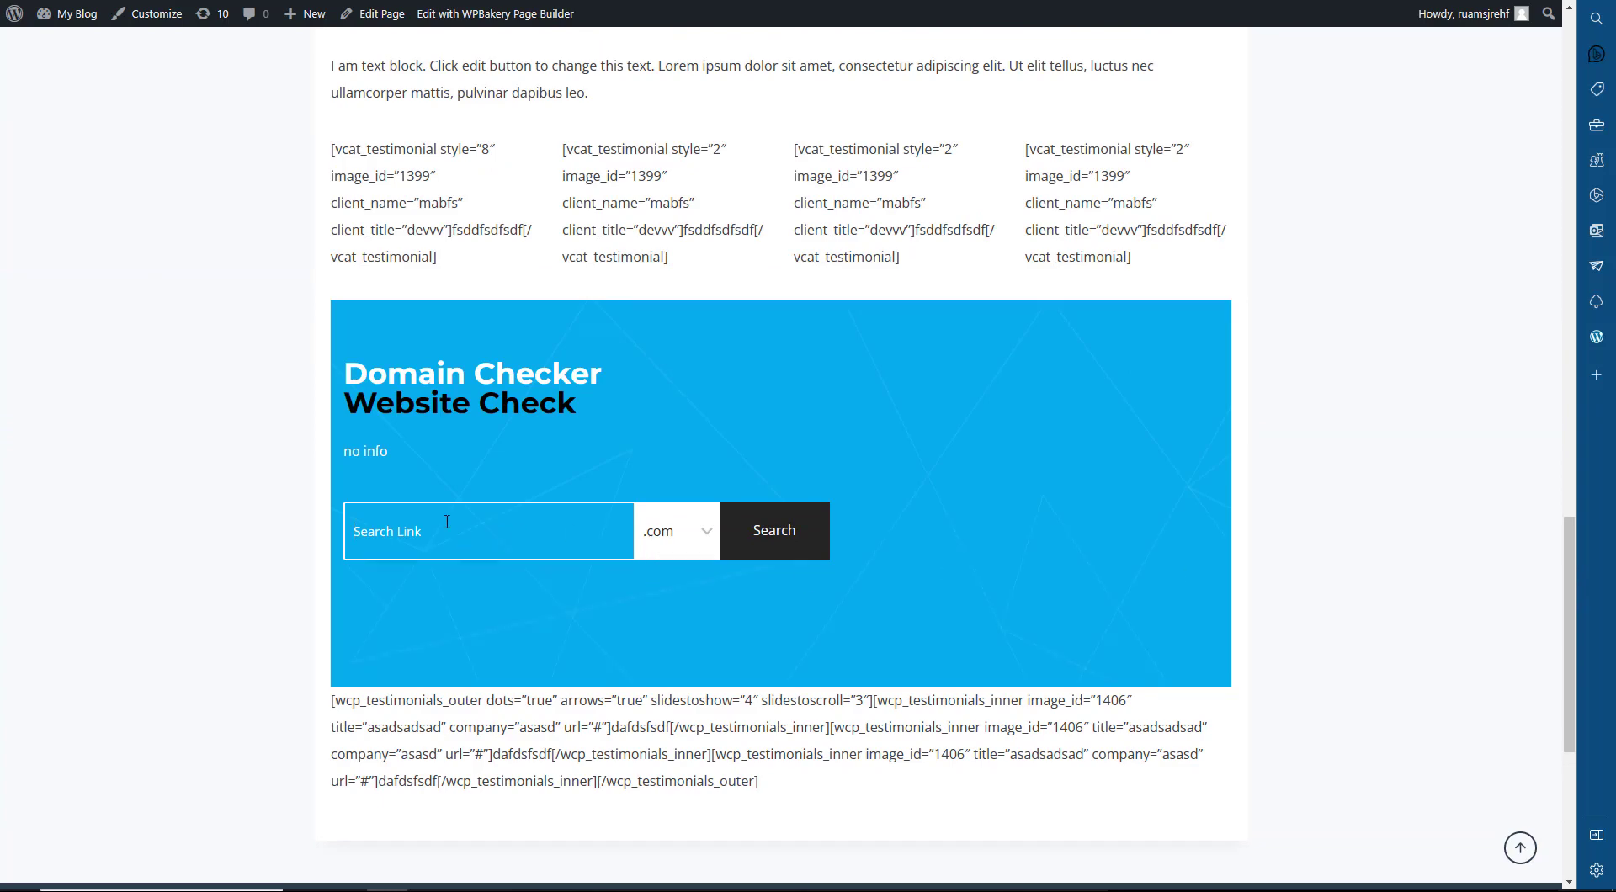
- Back in the page editor, split the domain search row into three equal columns and move FT- Domain Search - 6 into the middle one
key(ctrl+Tab)
key(ctrl+Tab)
scroll(613, 383, down, 10)
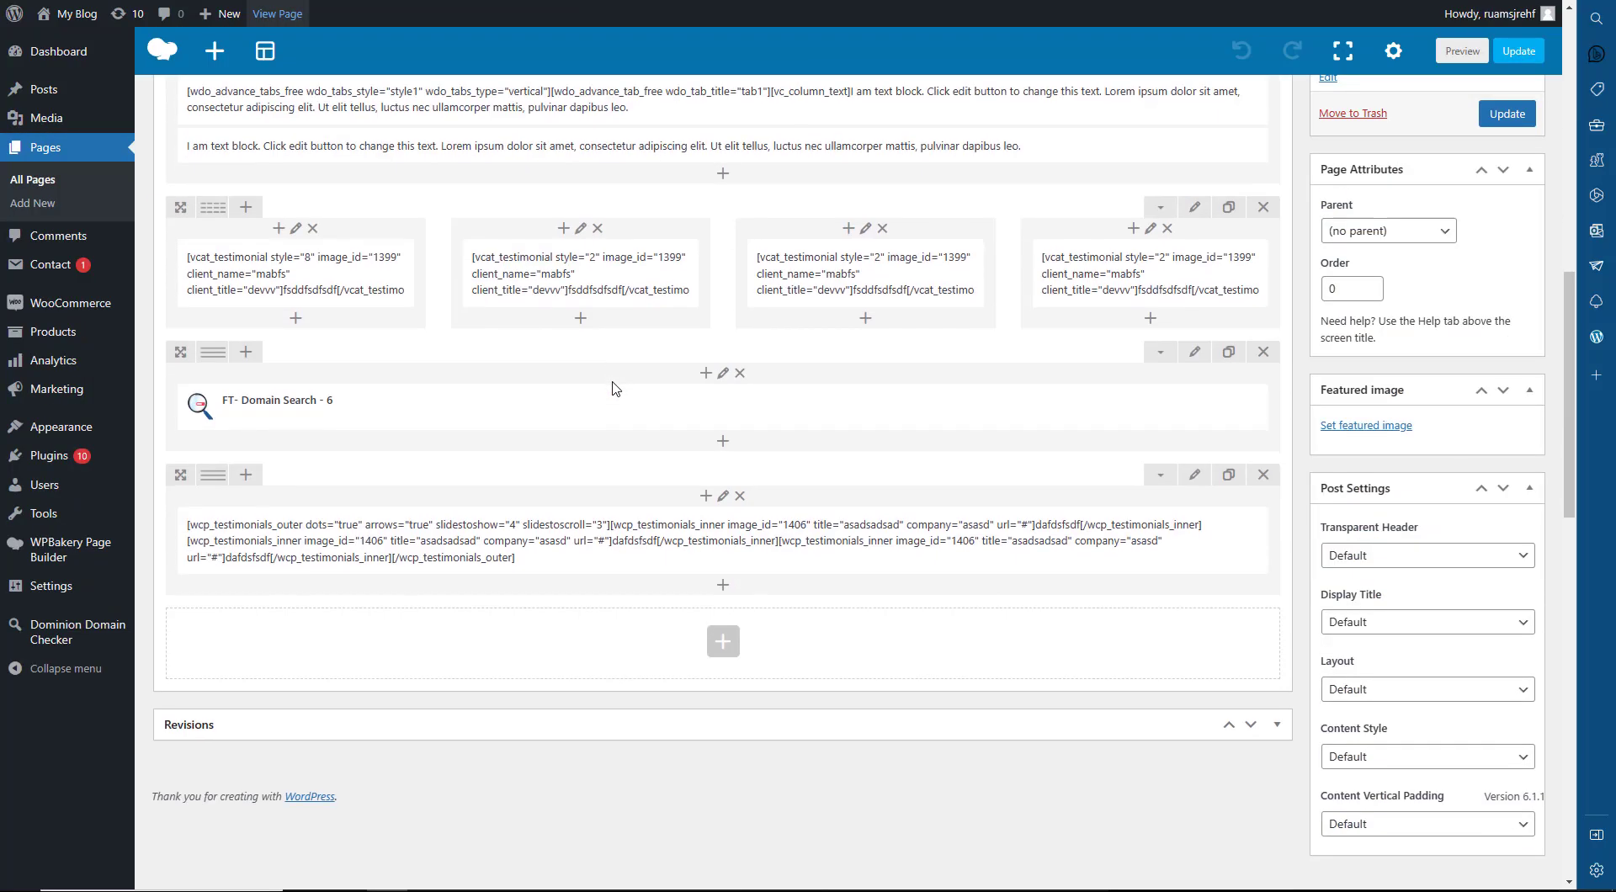
mouse_move(214, 352)
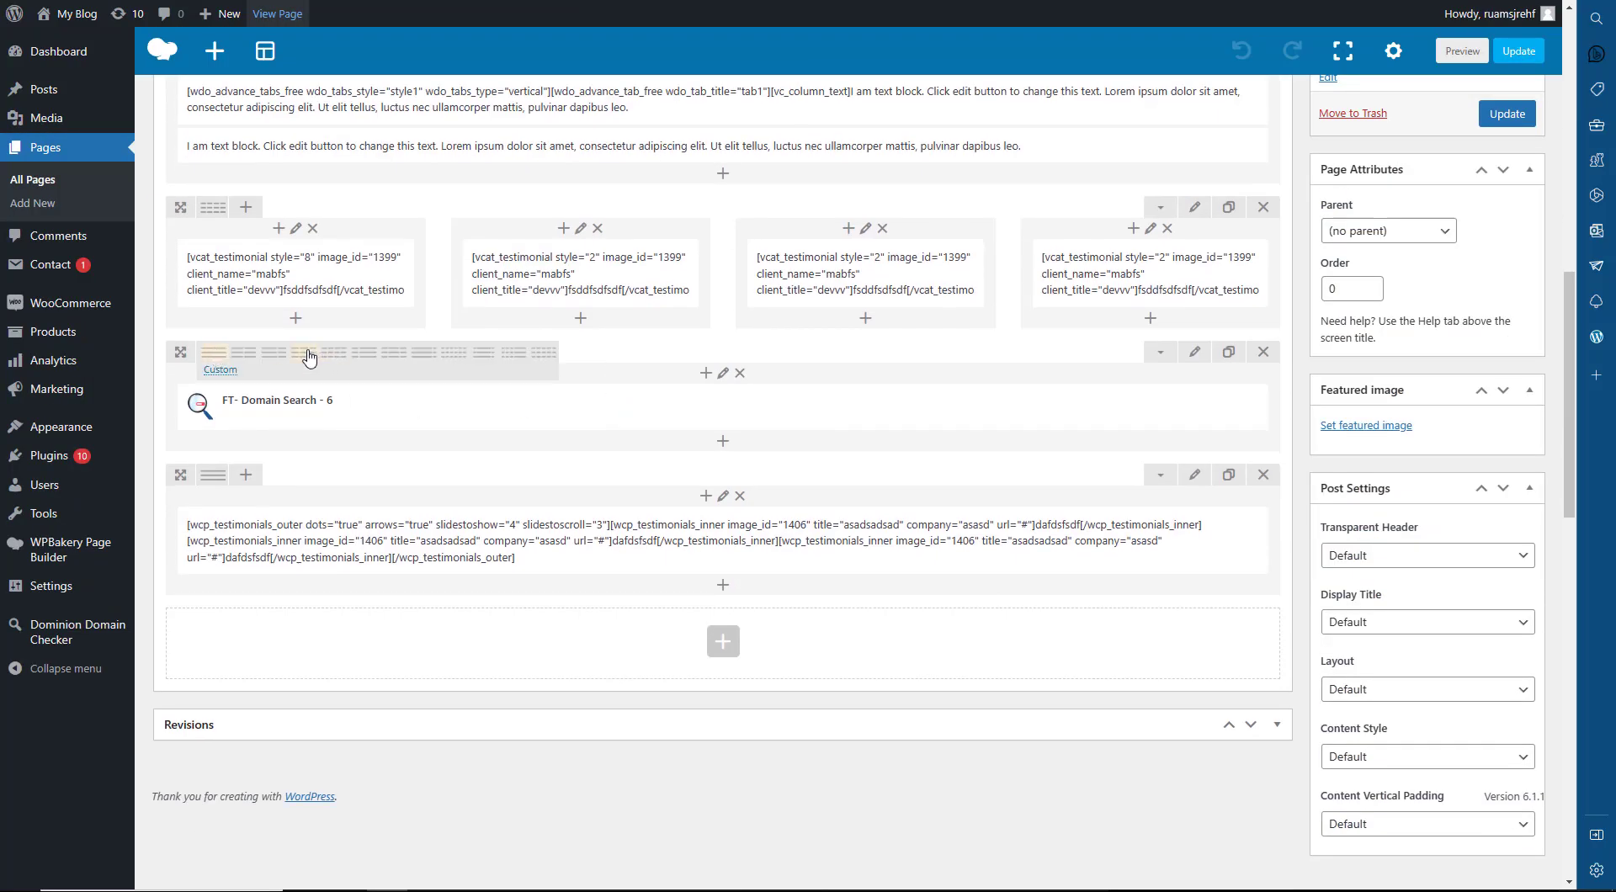
click(309, 356)
drag(221, 402, 670, 402)
- Switch the domain search row to a three-column layout with a wider middle column and update the page
mouse_move(216, 352)
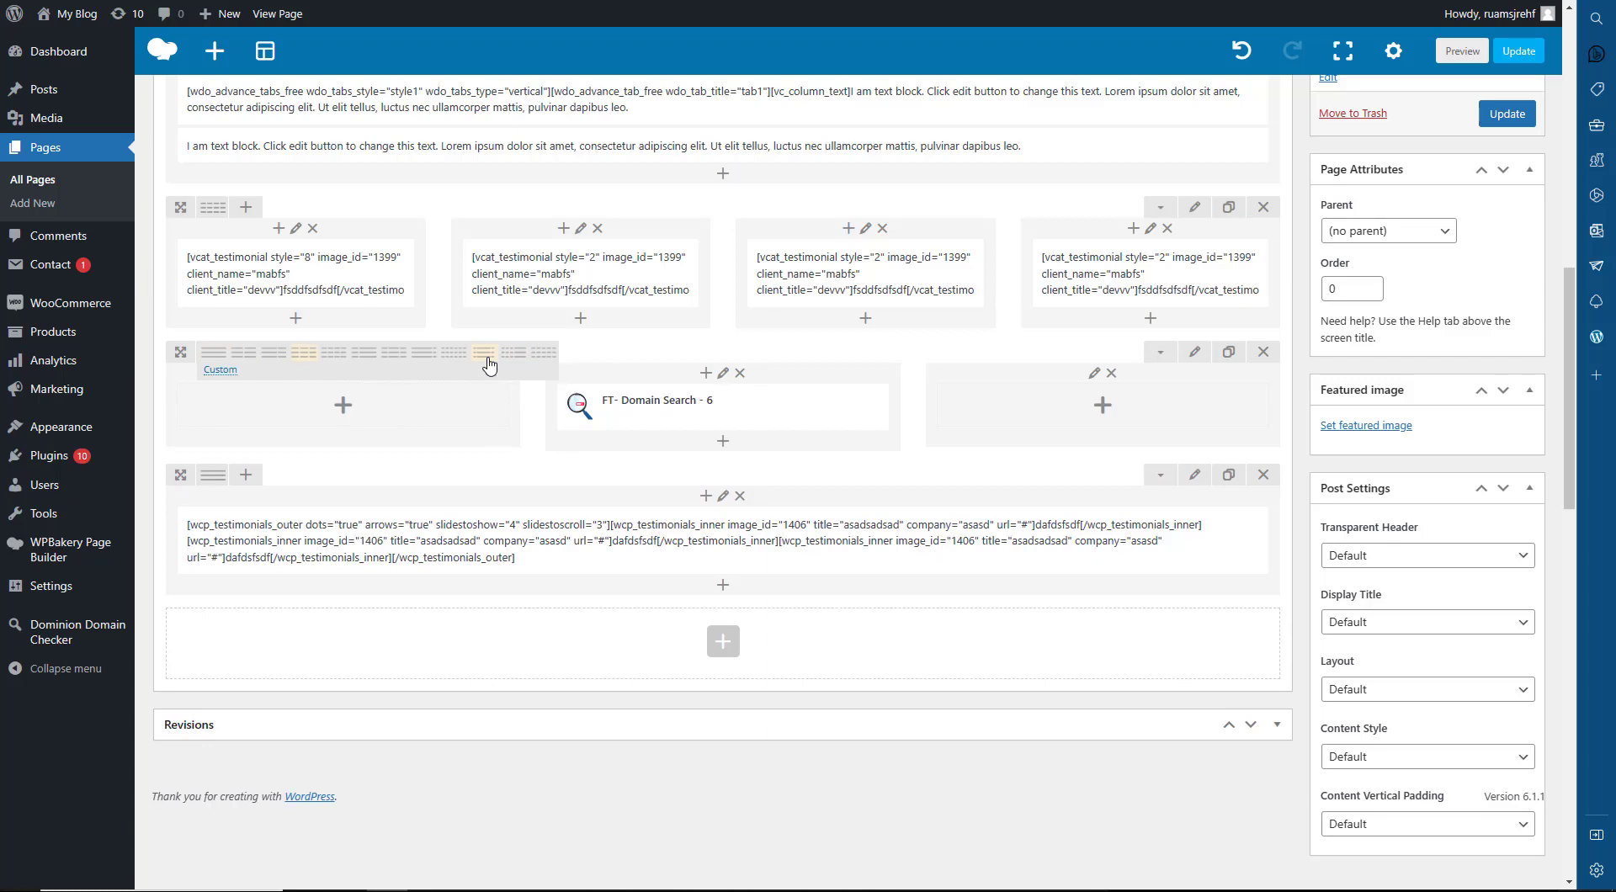
scroll(1485, 324, up, 10)
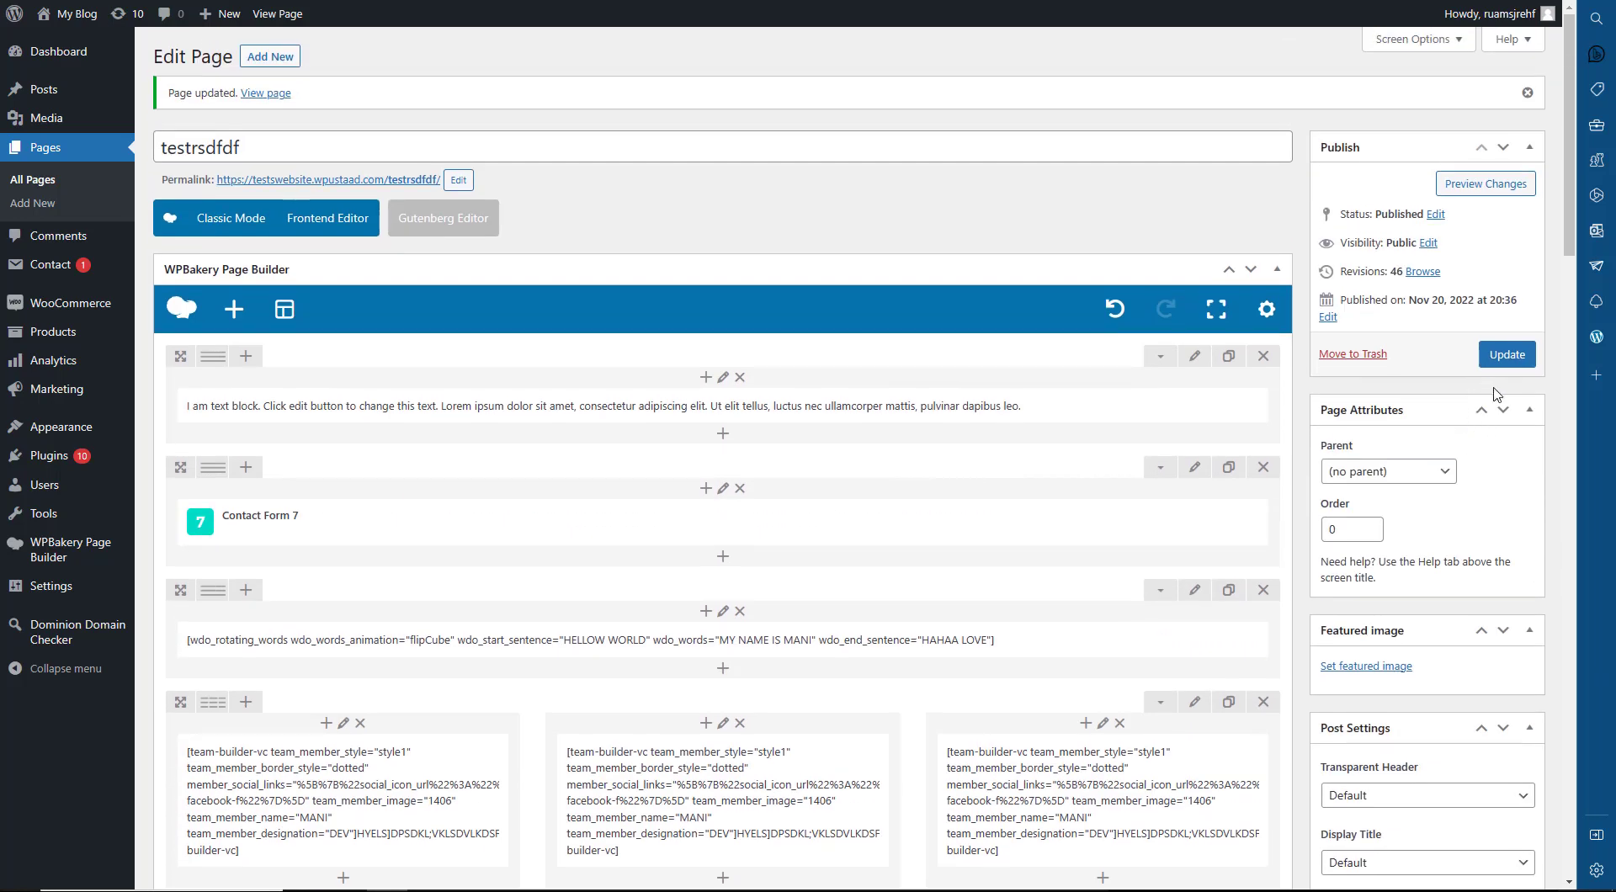
click(1507, 355)
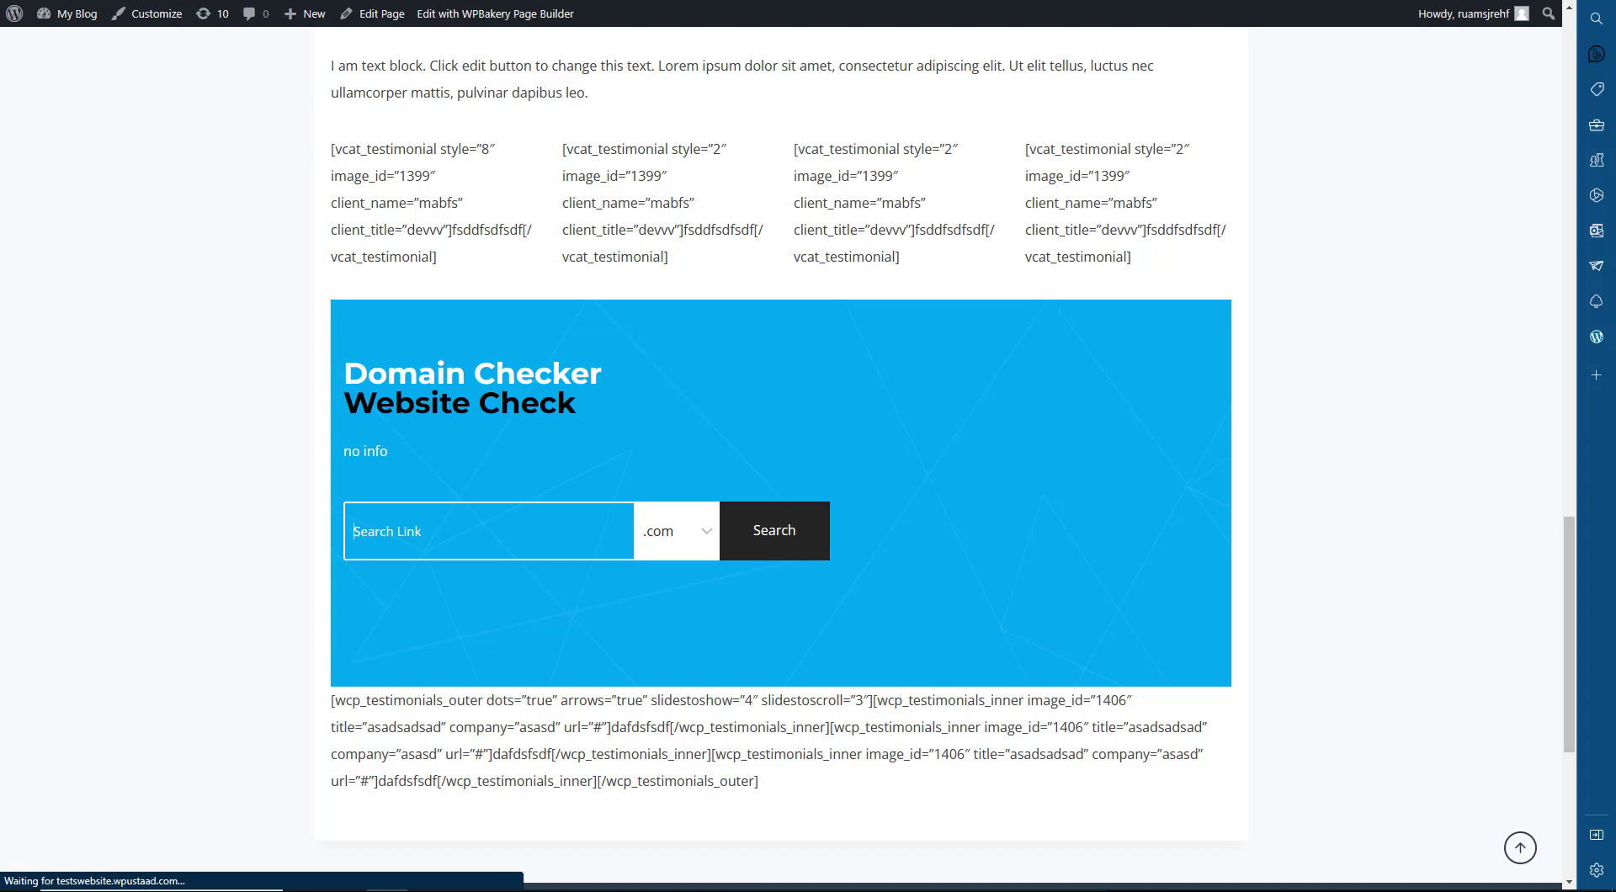
- On the live page, check whether the domain name "wpustaapk" with the .com extension is available
key(ctrl+shift+Tab)
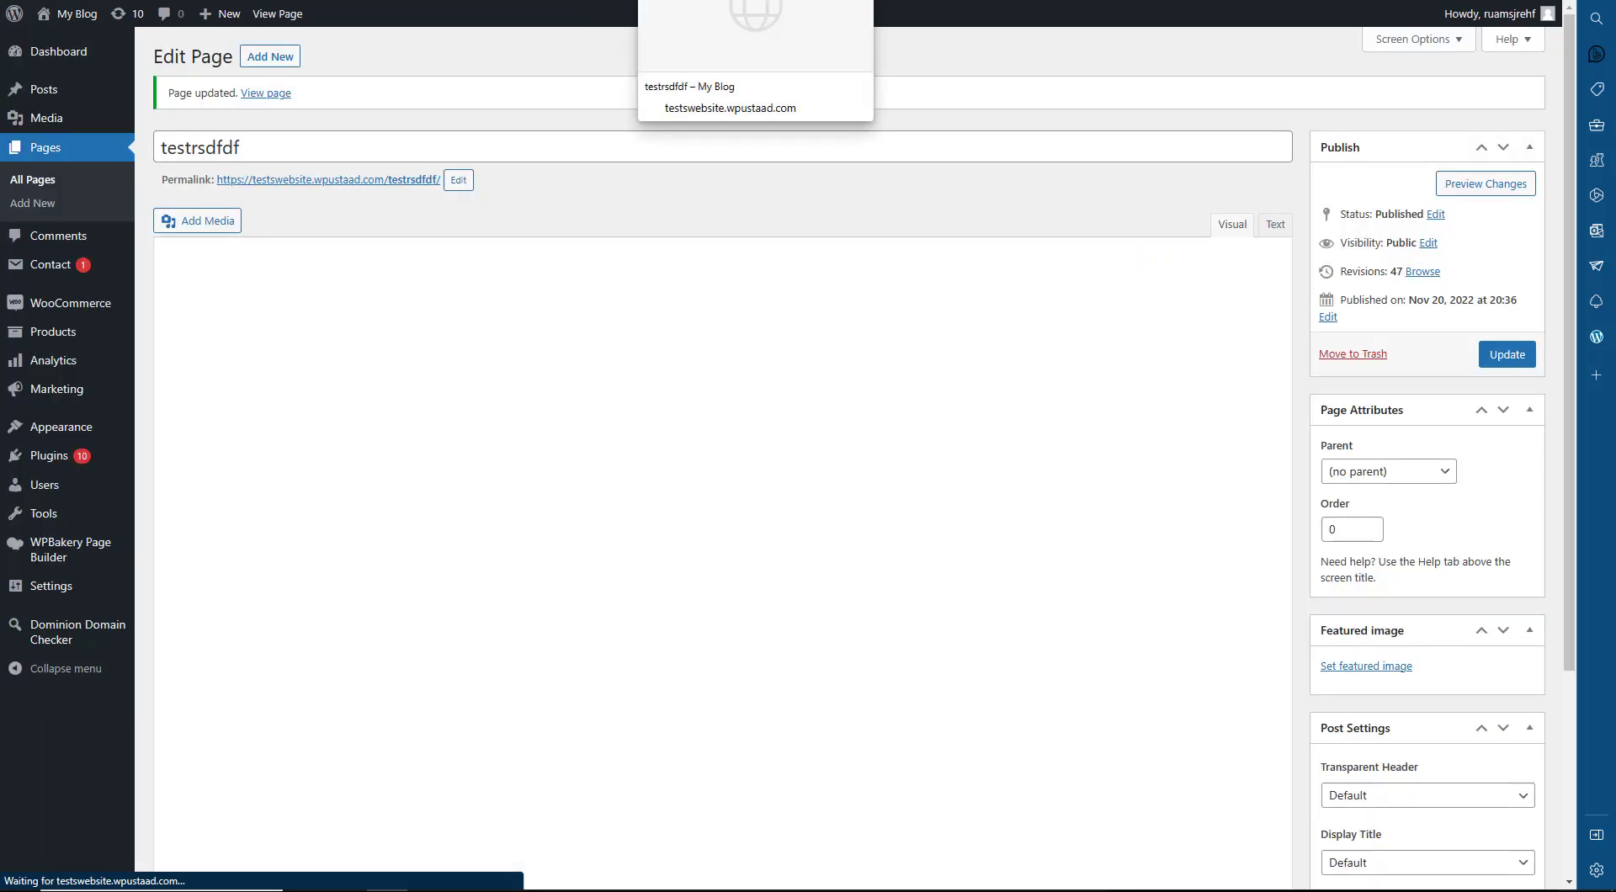
key(ctrl+Tab)
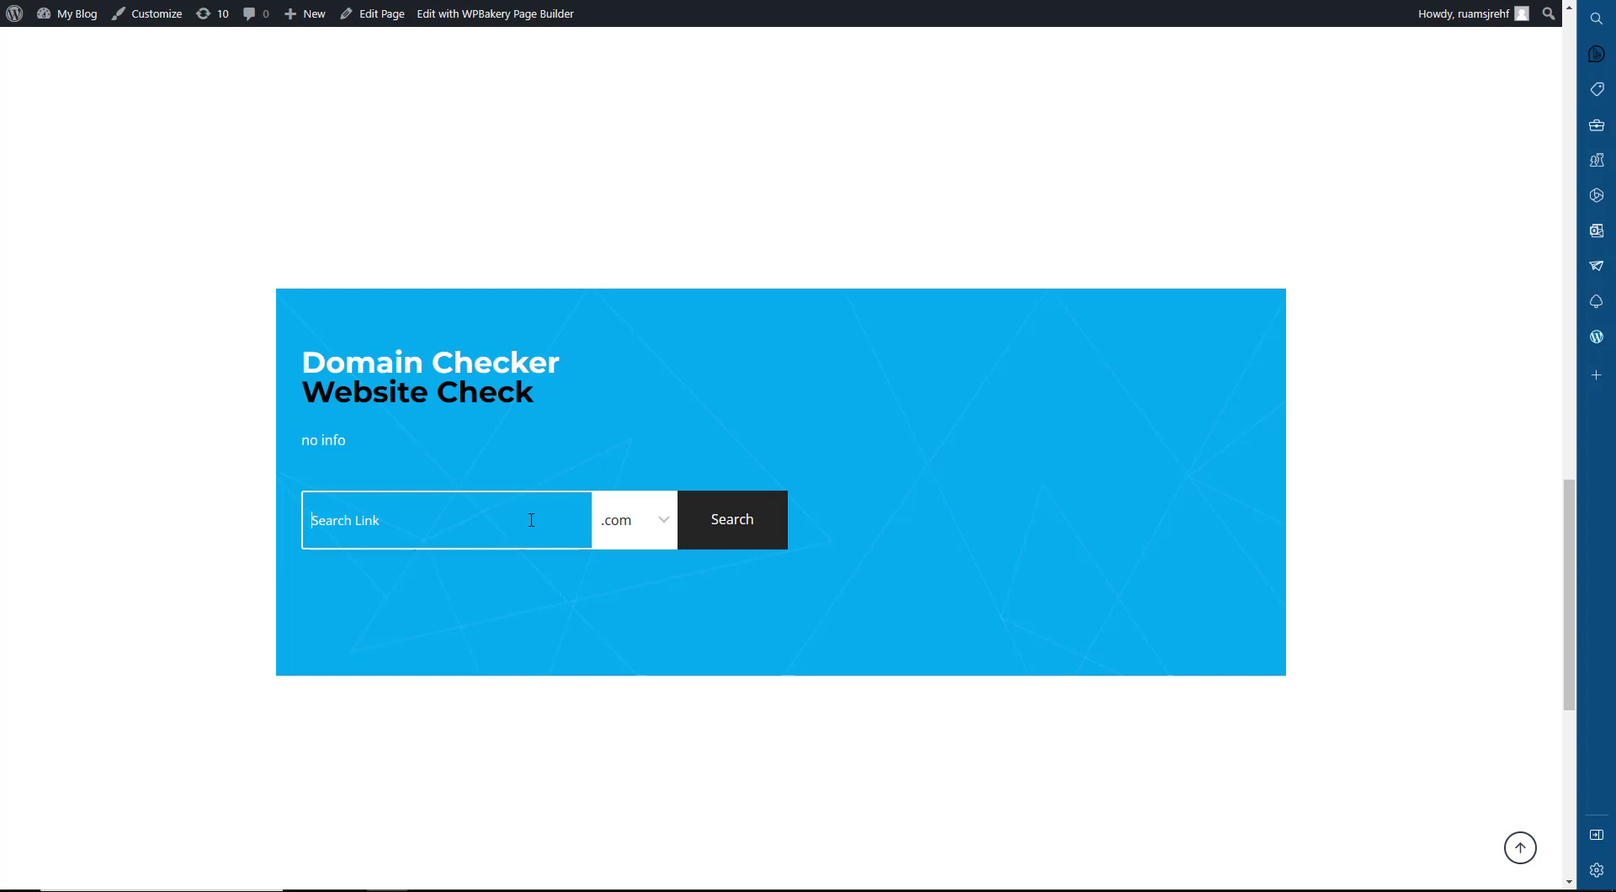
text(wpustaa)
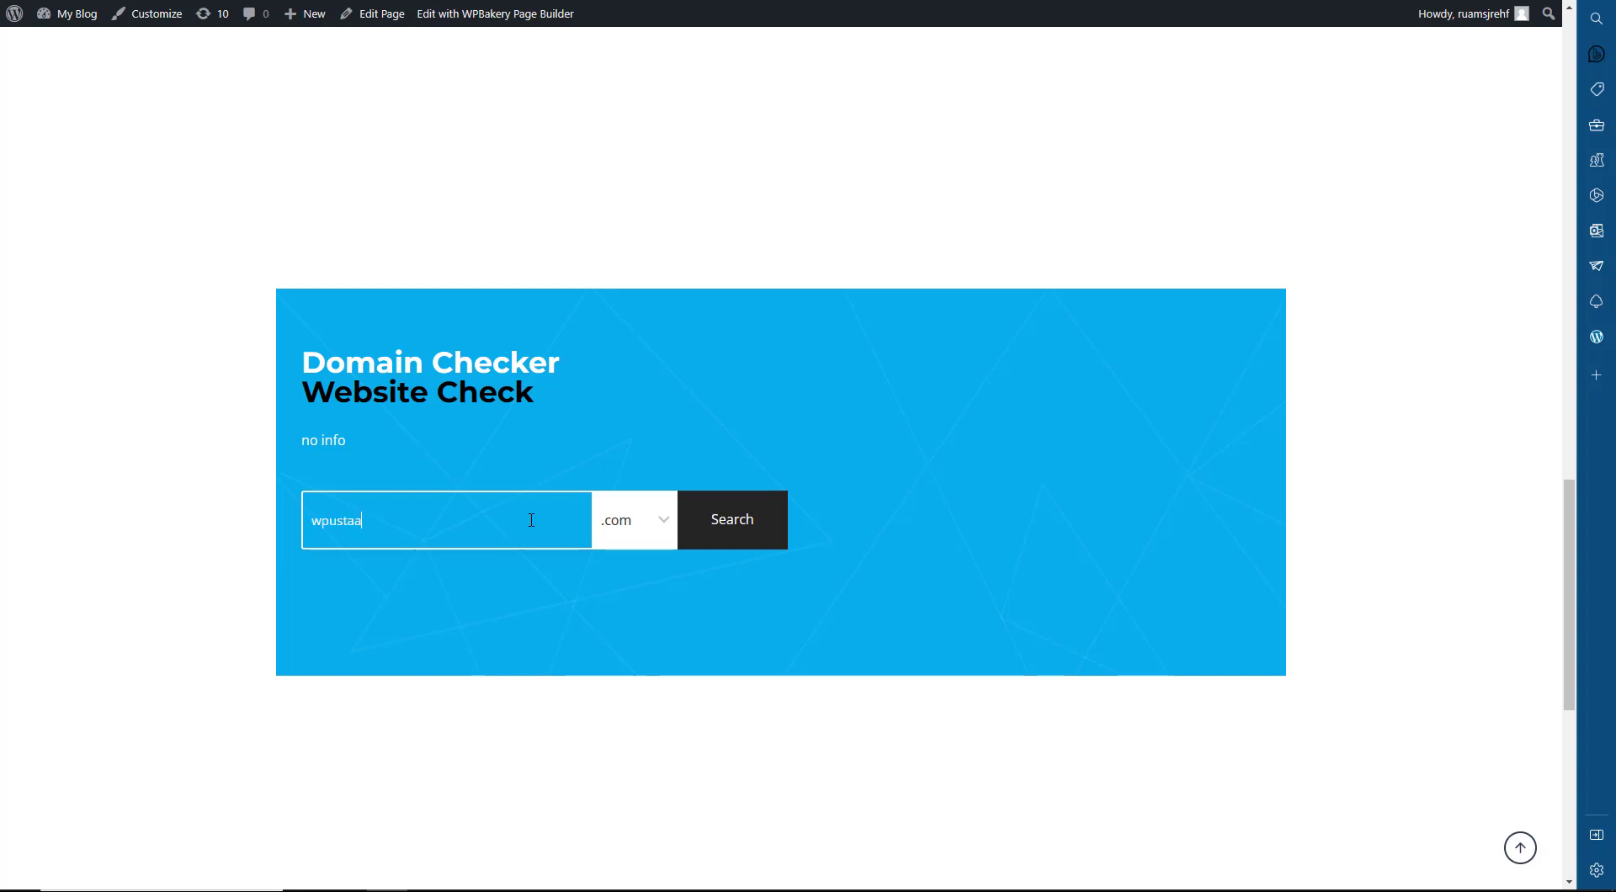
text(pk.com)
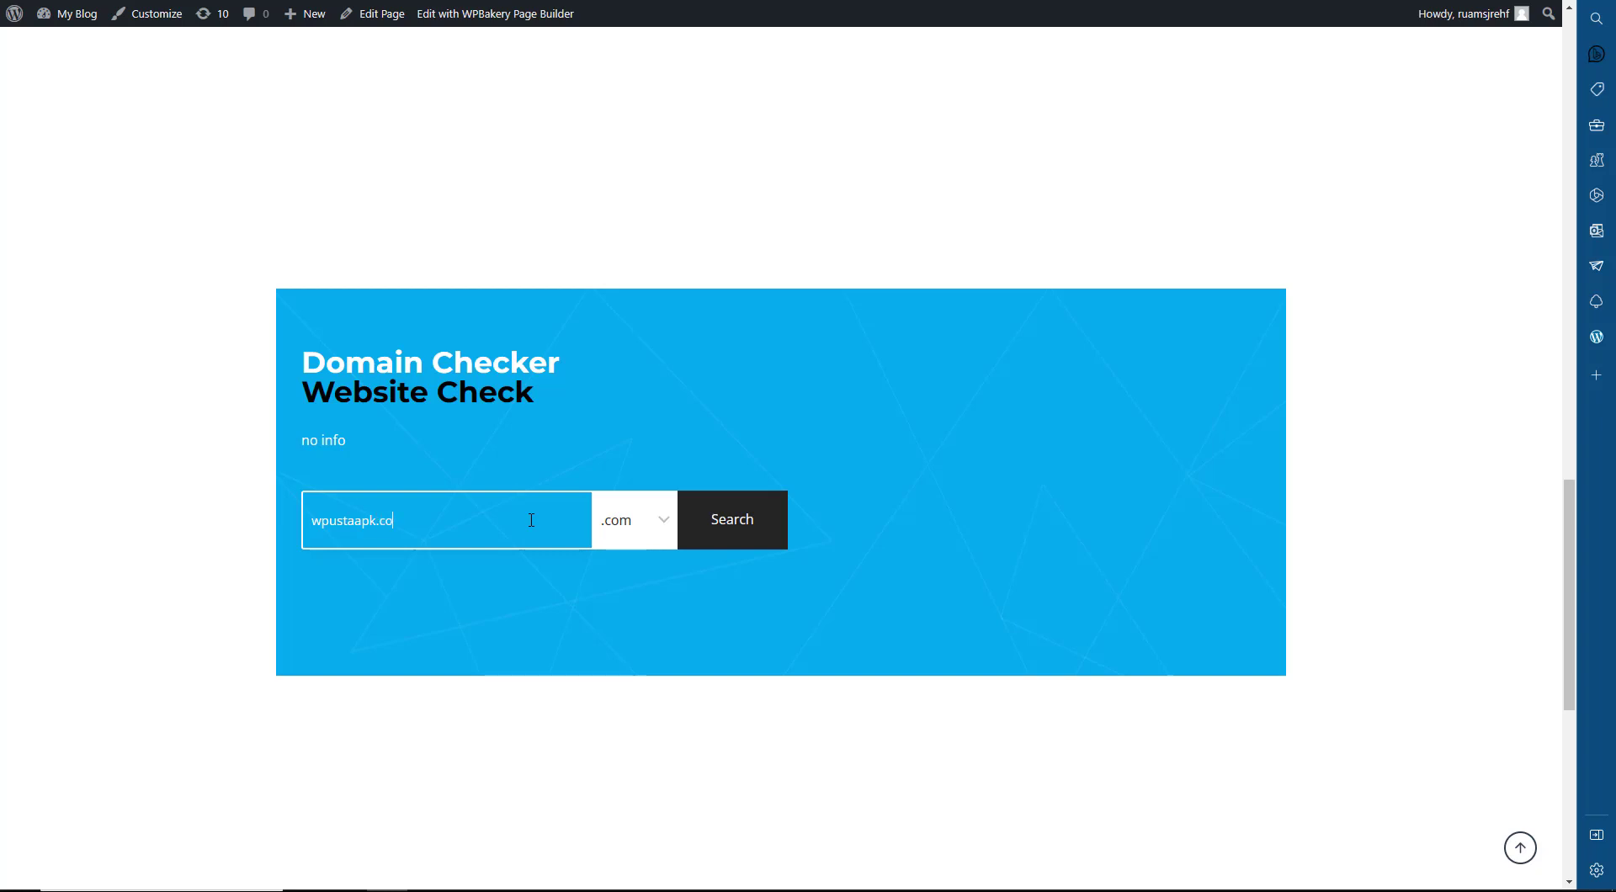
key(BackSpace)
key(BackSpace)
click(732, 537)
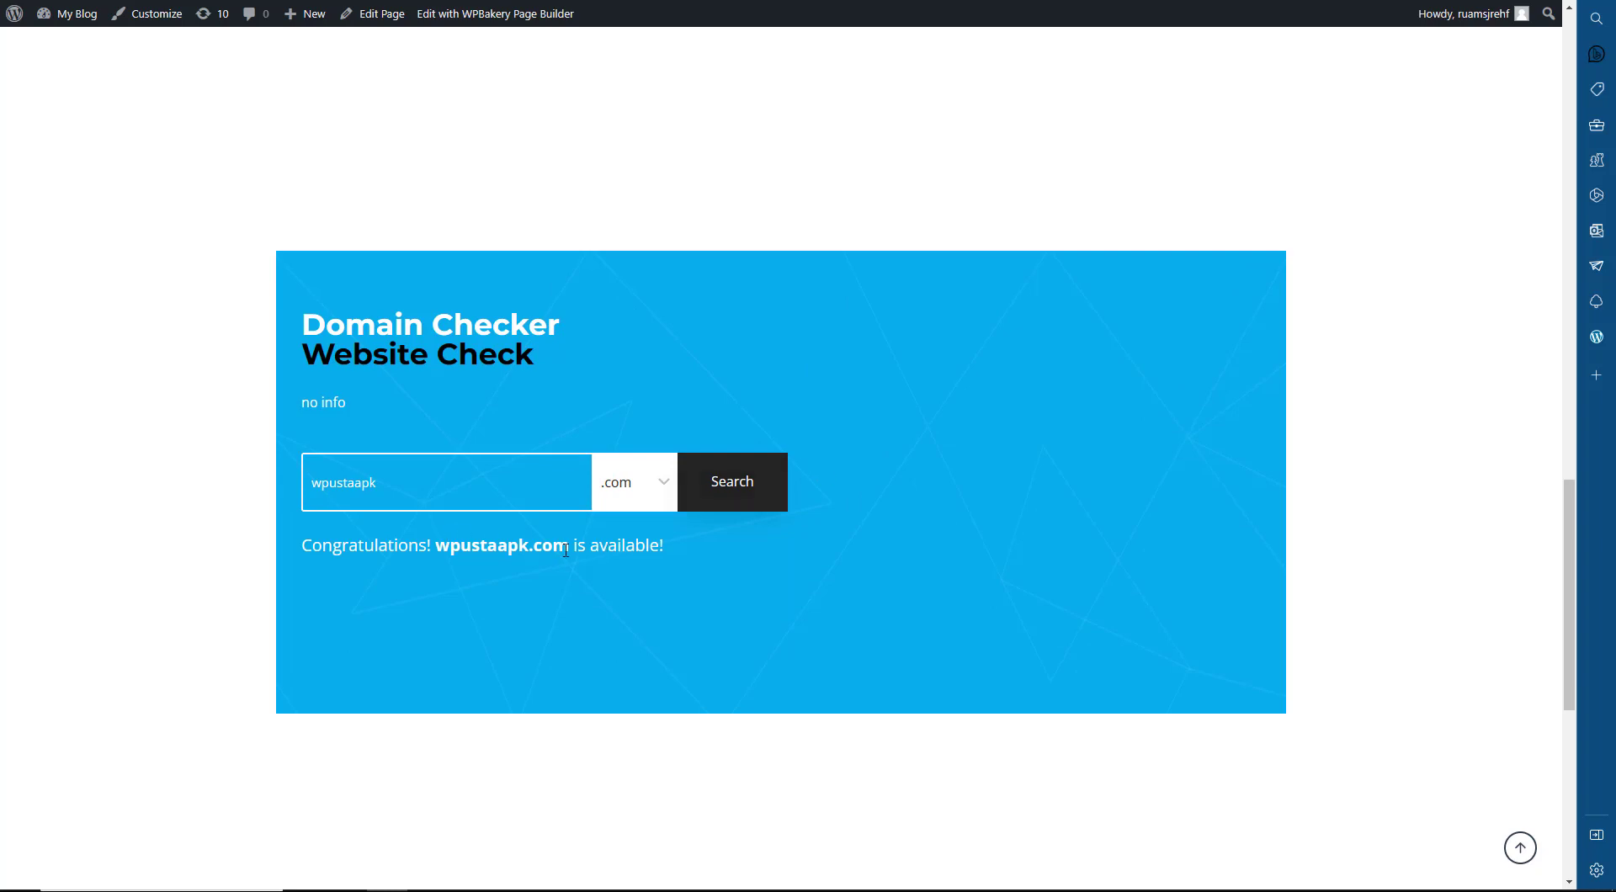
- Check the availability of "wpustaad" with the .com extension in the live domain search
drag(570, 551, 436, 549)
double_click(430, 491)
text(wpo)
text(o)
text(ustaa)
drag(414, 474, 270, 480)
click(617, 473)
click(627, 480)
click(469, 484)
click(707, 483)
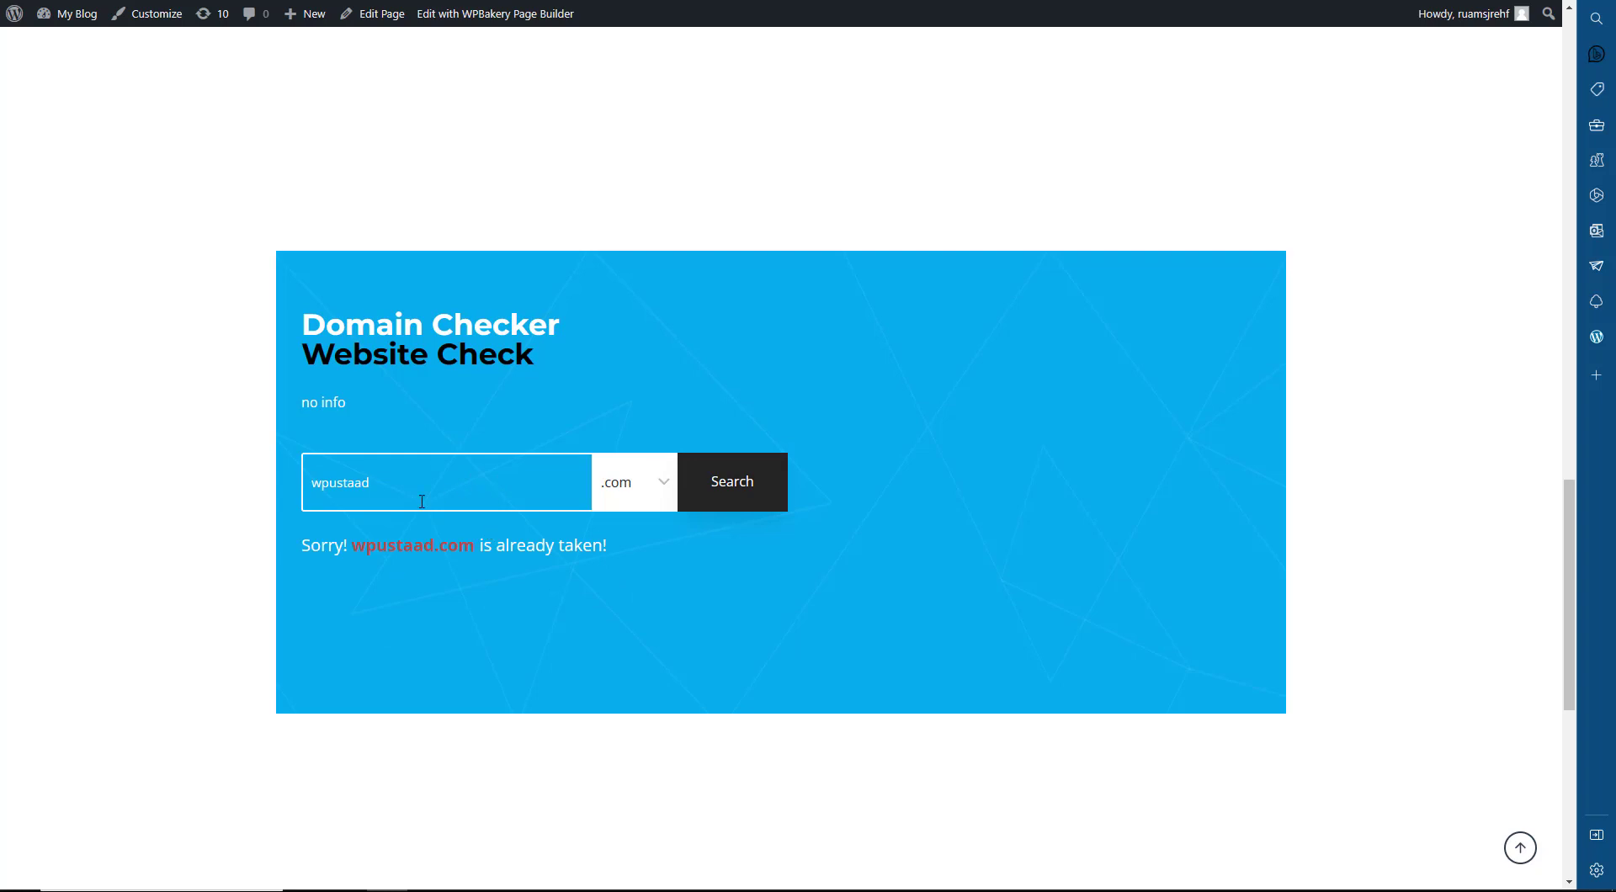
- Run the domain search for "wpustaad.pk" and look through the available domain extensions
drag(421, 484, 137, 488)
text(wpustaad.pk)
key(Return)
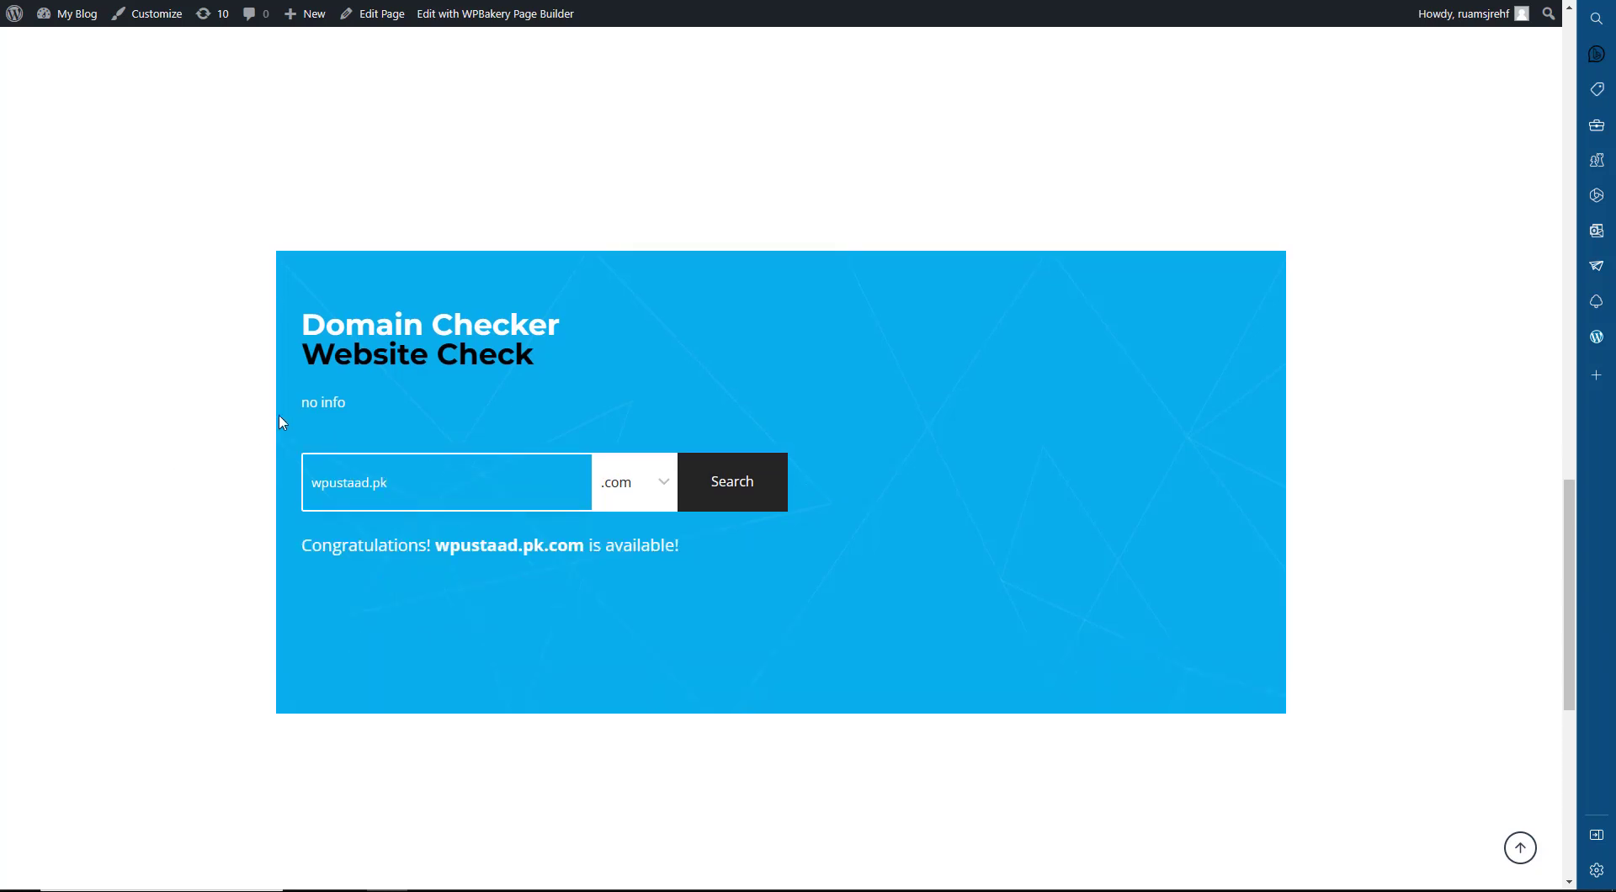
click(645, 482)
click(553, 476)
click(608, 475)
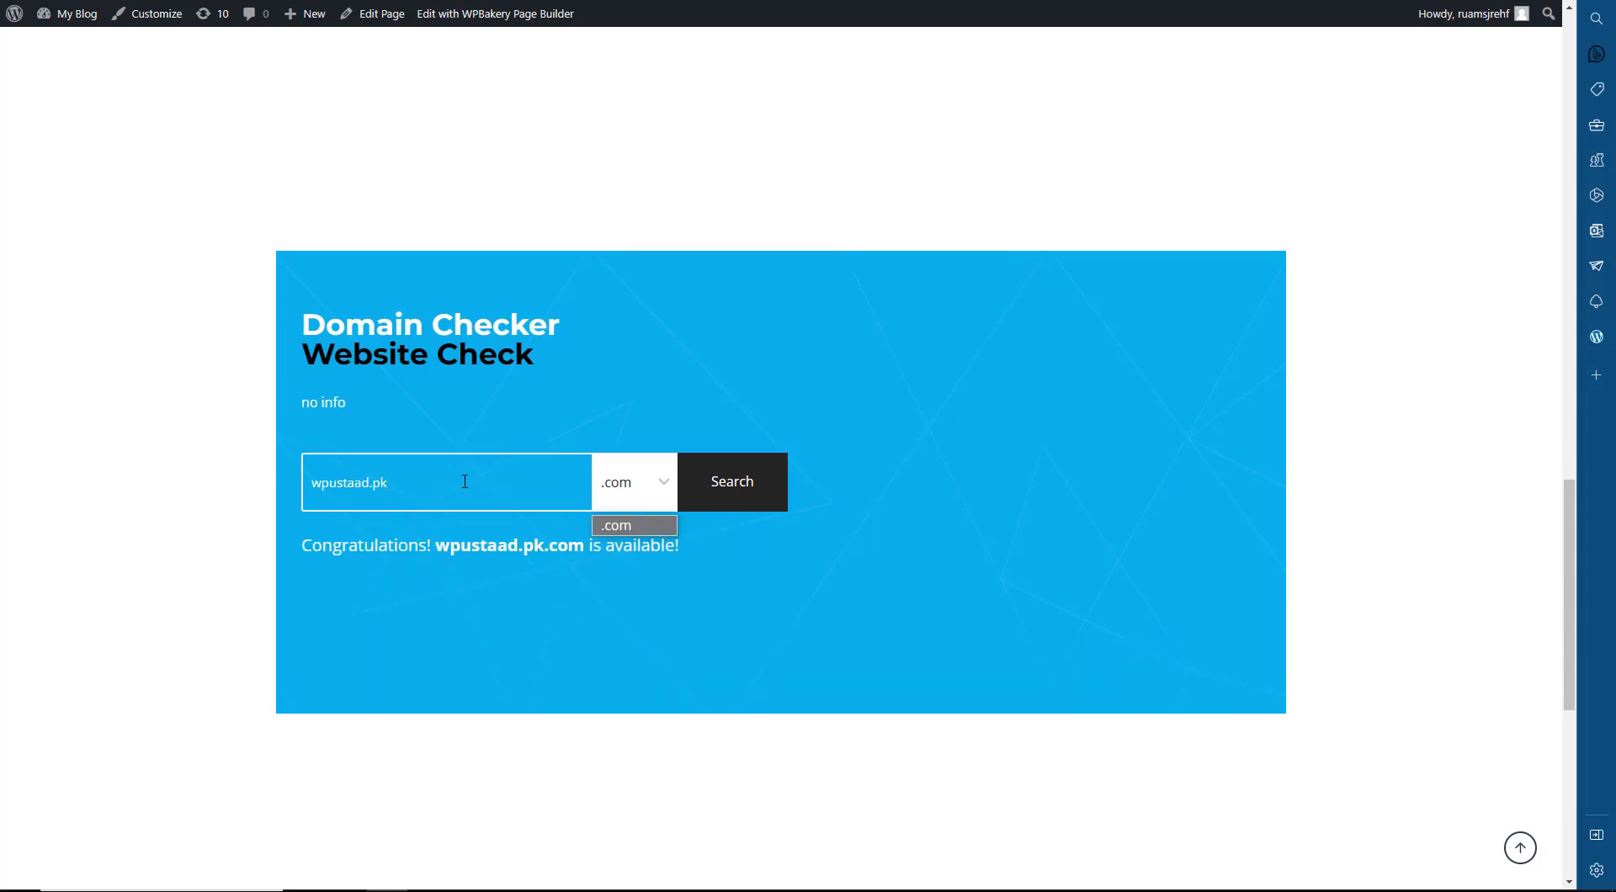
- Replace the search text with "google.net" and check its availability with the .com extension
click(415, 480)
drag(415, 480, 238, 485)
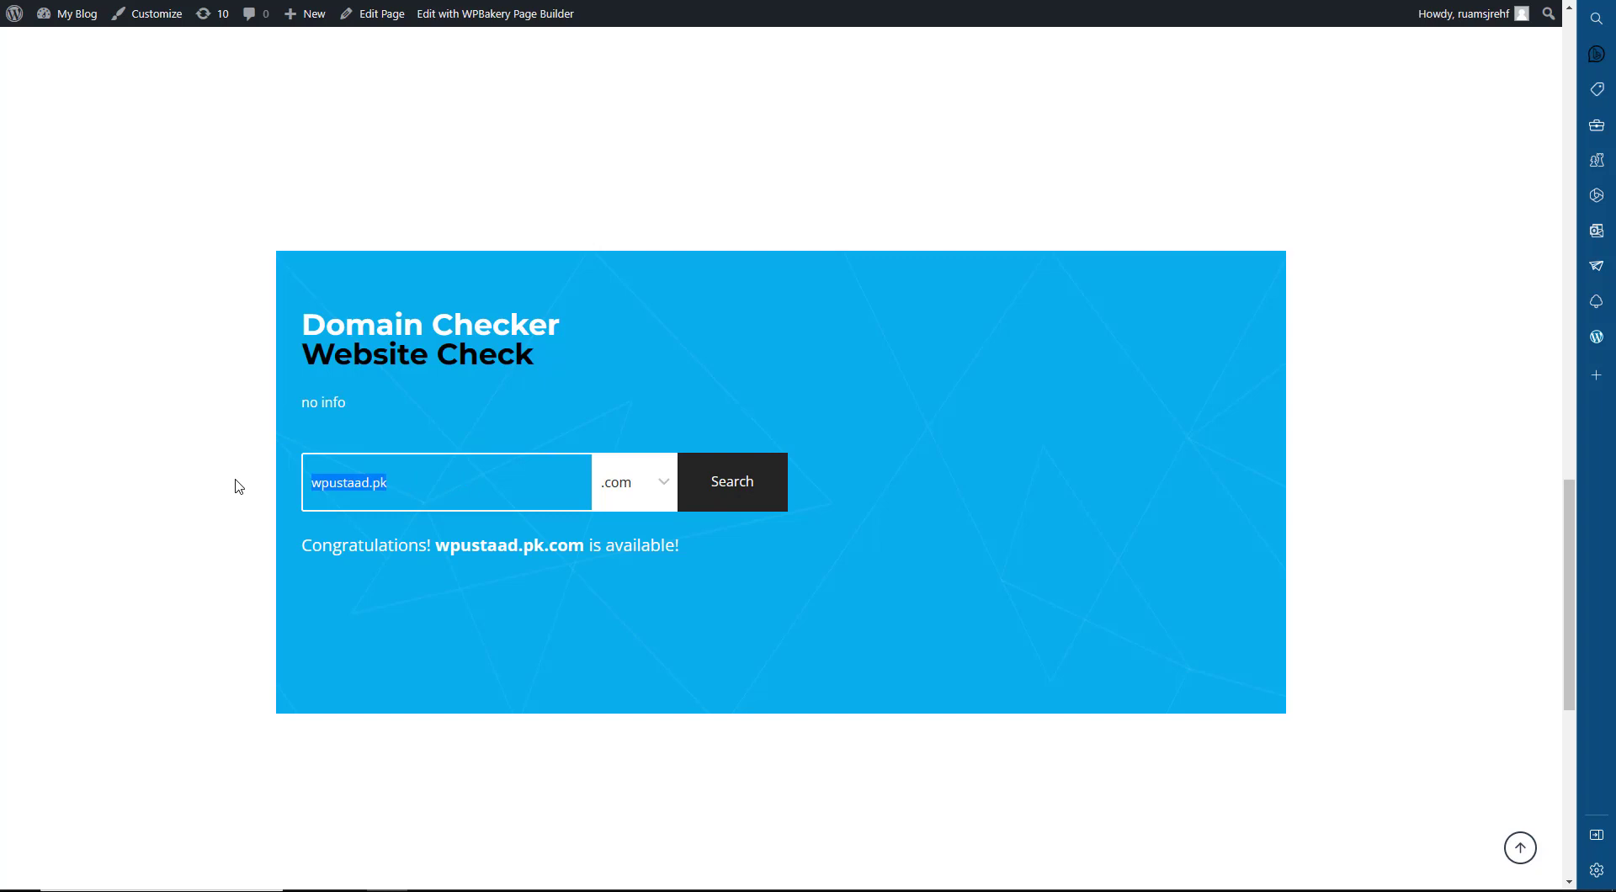
text(google.com)
key(BackSpace)
key(BackSpace)
text(net)
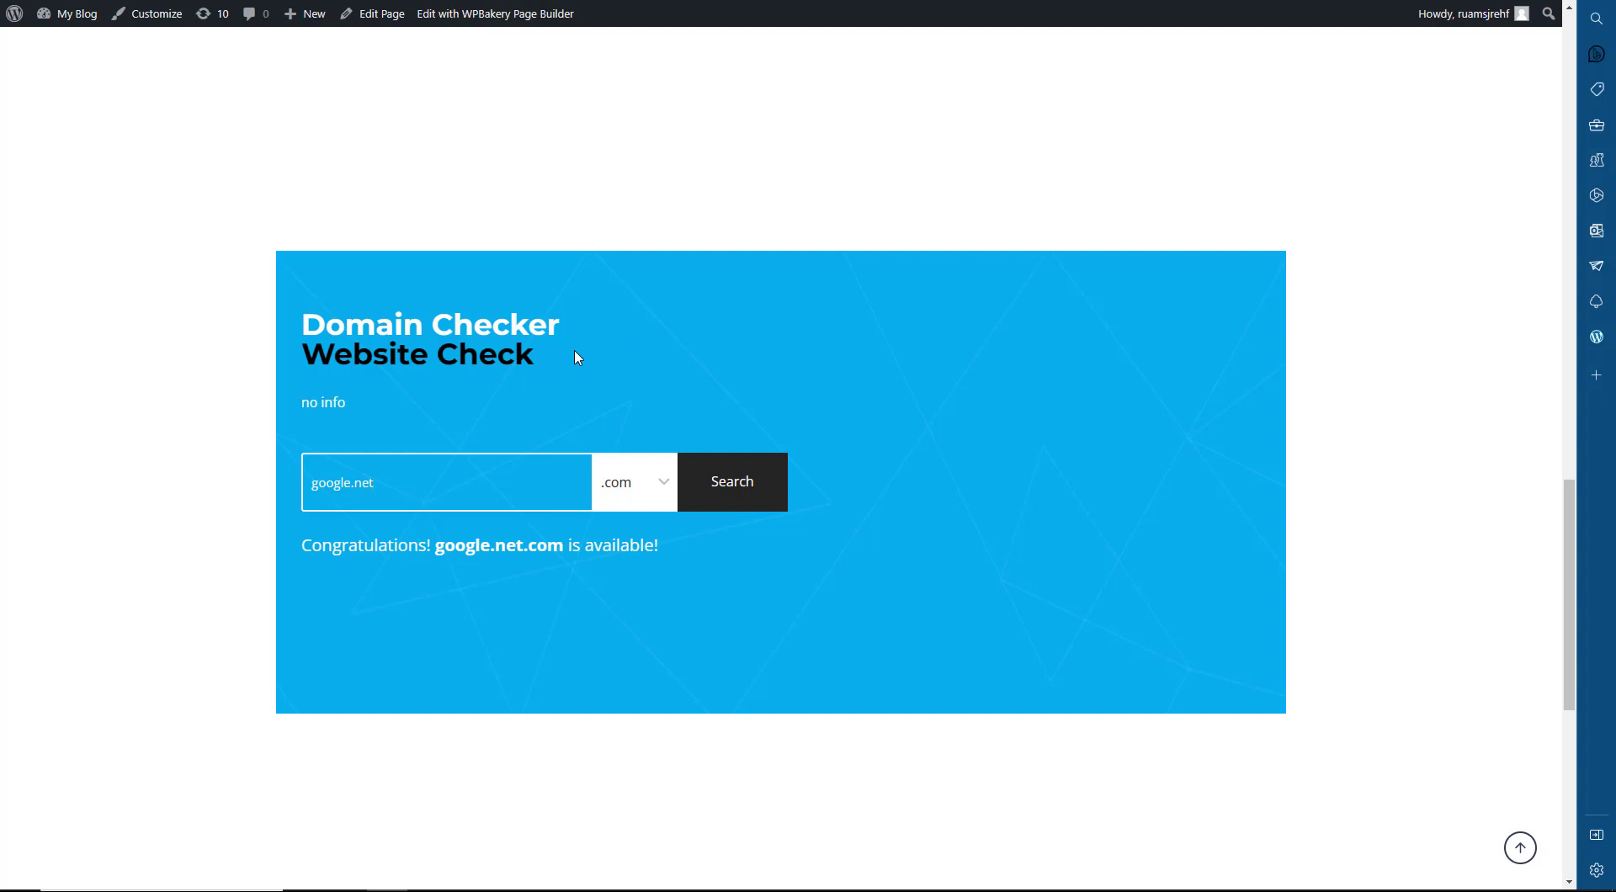
scroll(578, 358, down, 6)
scroll(578, 357, up, 10)
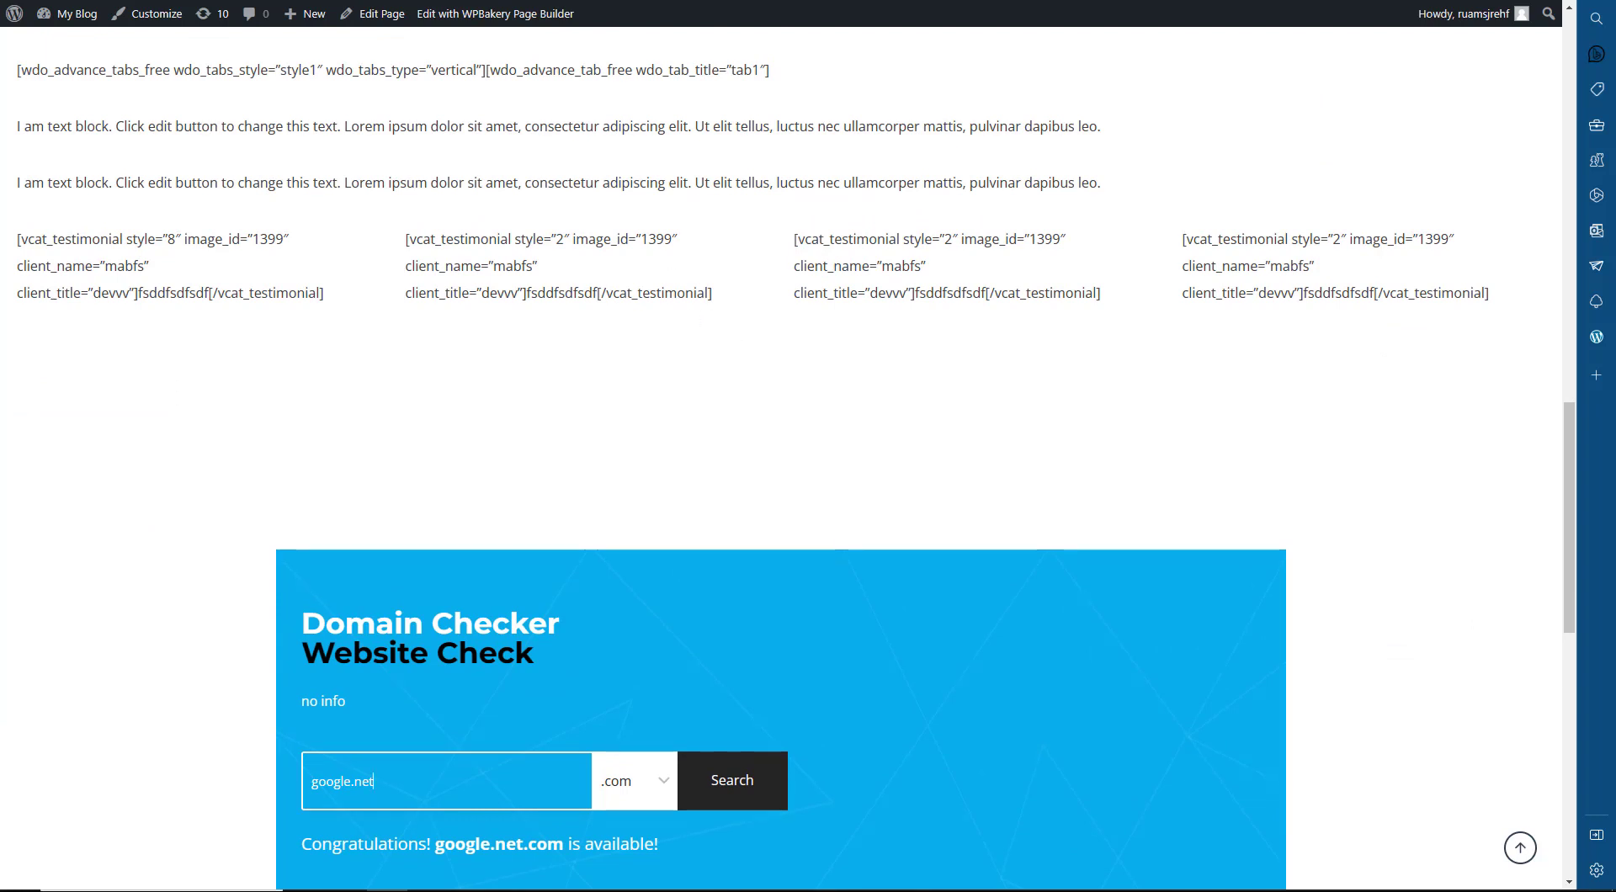
- Copy the sample dominion_shortcodes_domain_search_6 shortcode from the Dominion plugin's welcome page
key(ctrl+Tab)
key(ctrl+Tab)
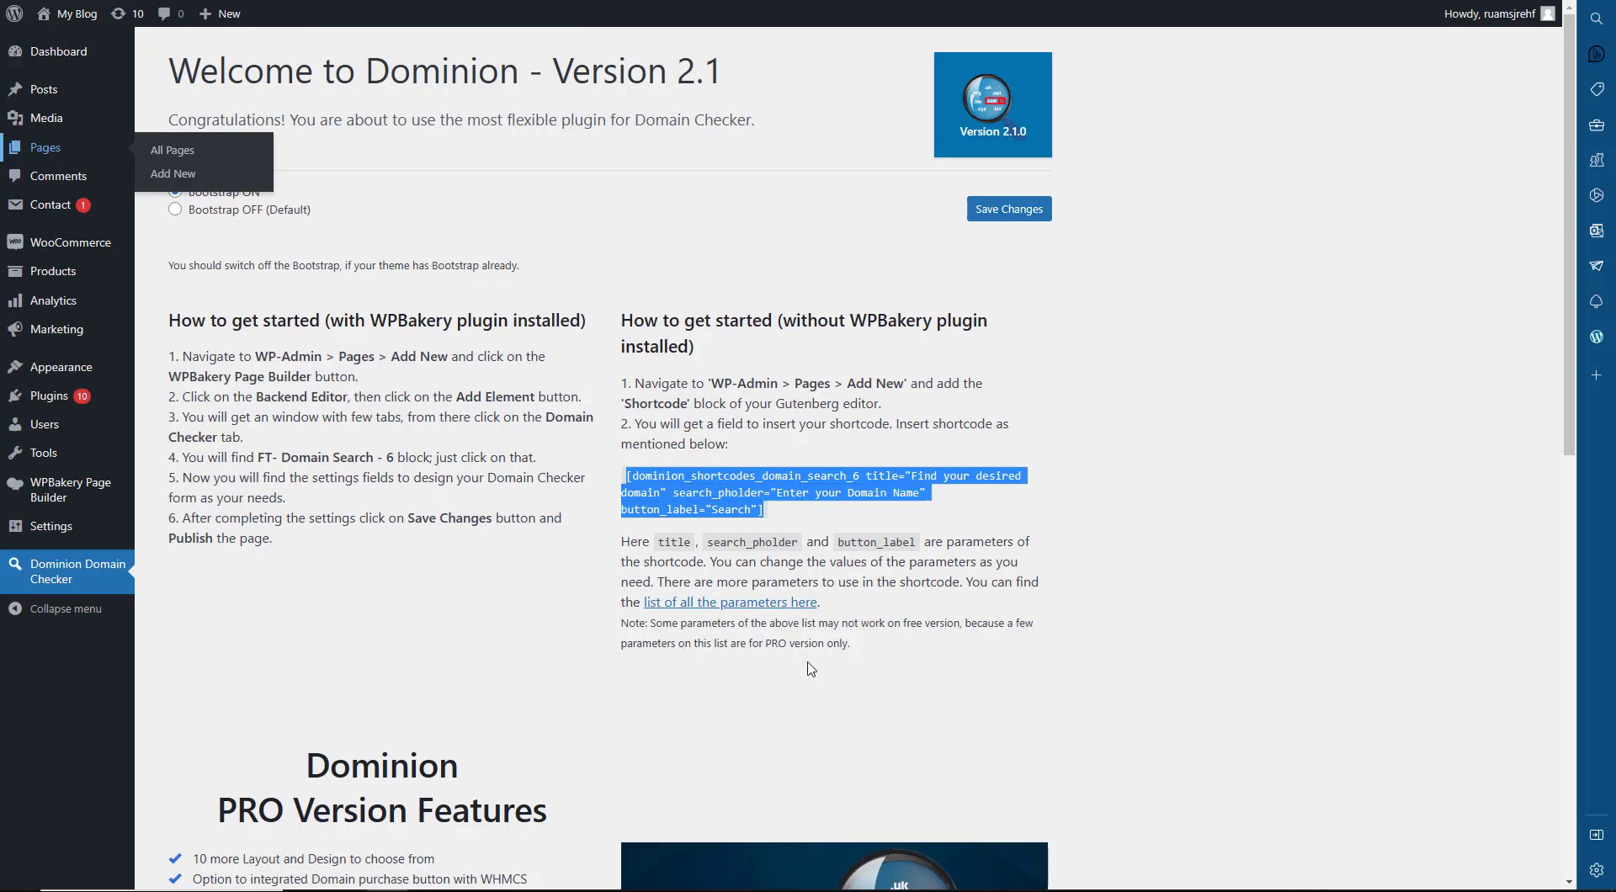
click(759, 515)
drag(763, 515, 624, 476)
key(ctrl+c)
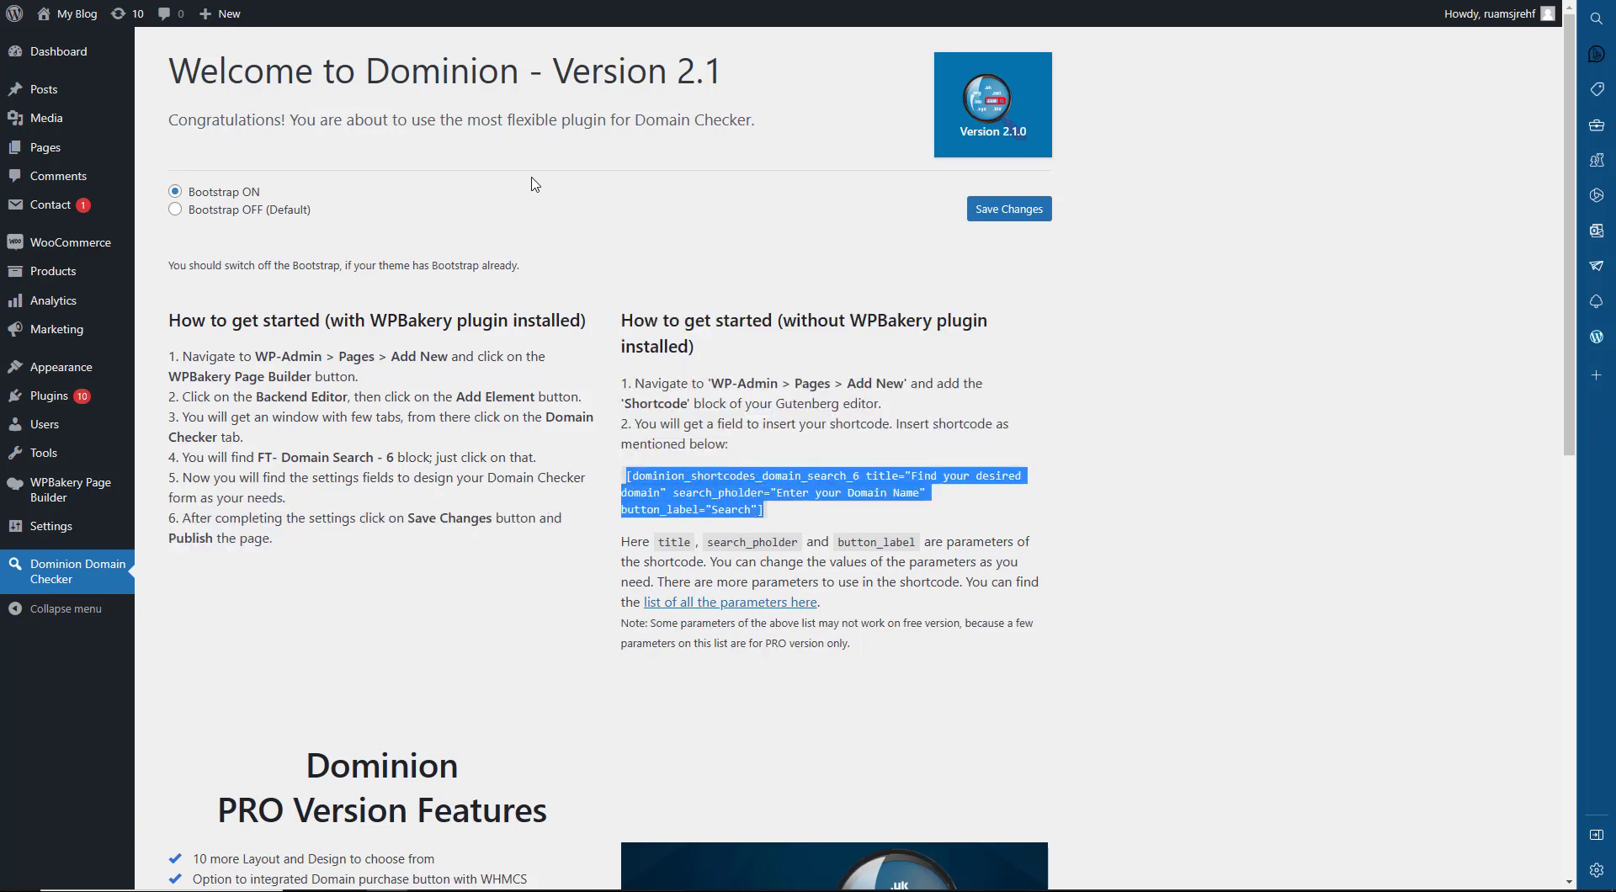
- In the page editor, add a text block below the last row and switch its content to plain text editing
key(ctrl+Tab)
scroll(378, 660, down, 8)
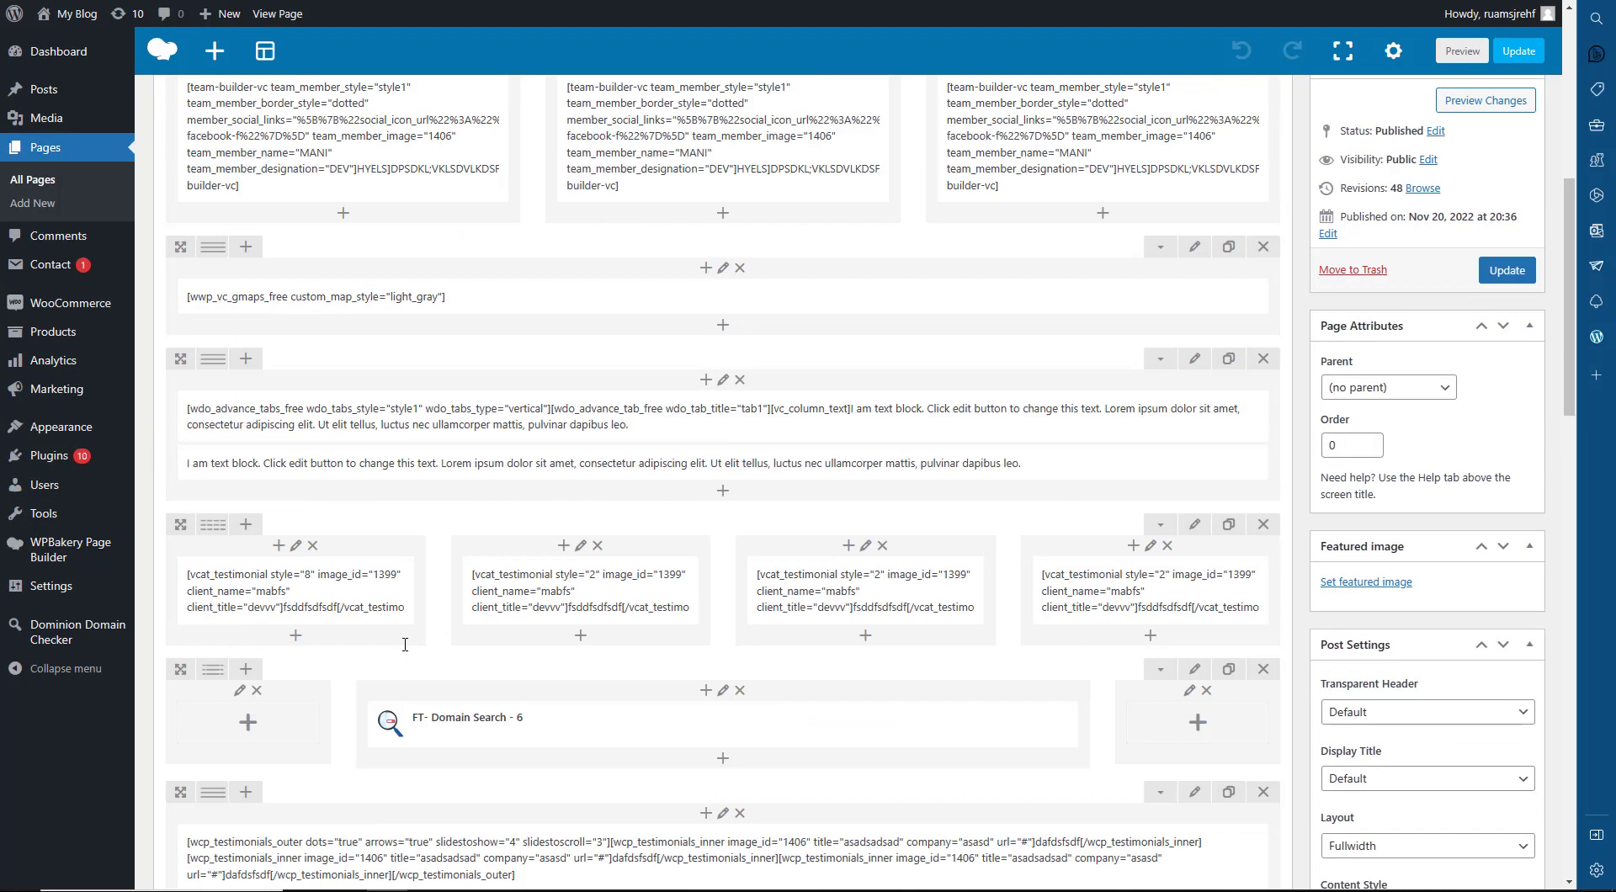
scroll(405, 644, down, 10)
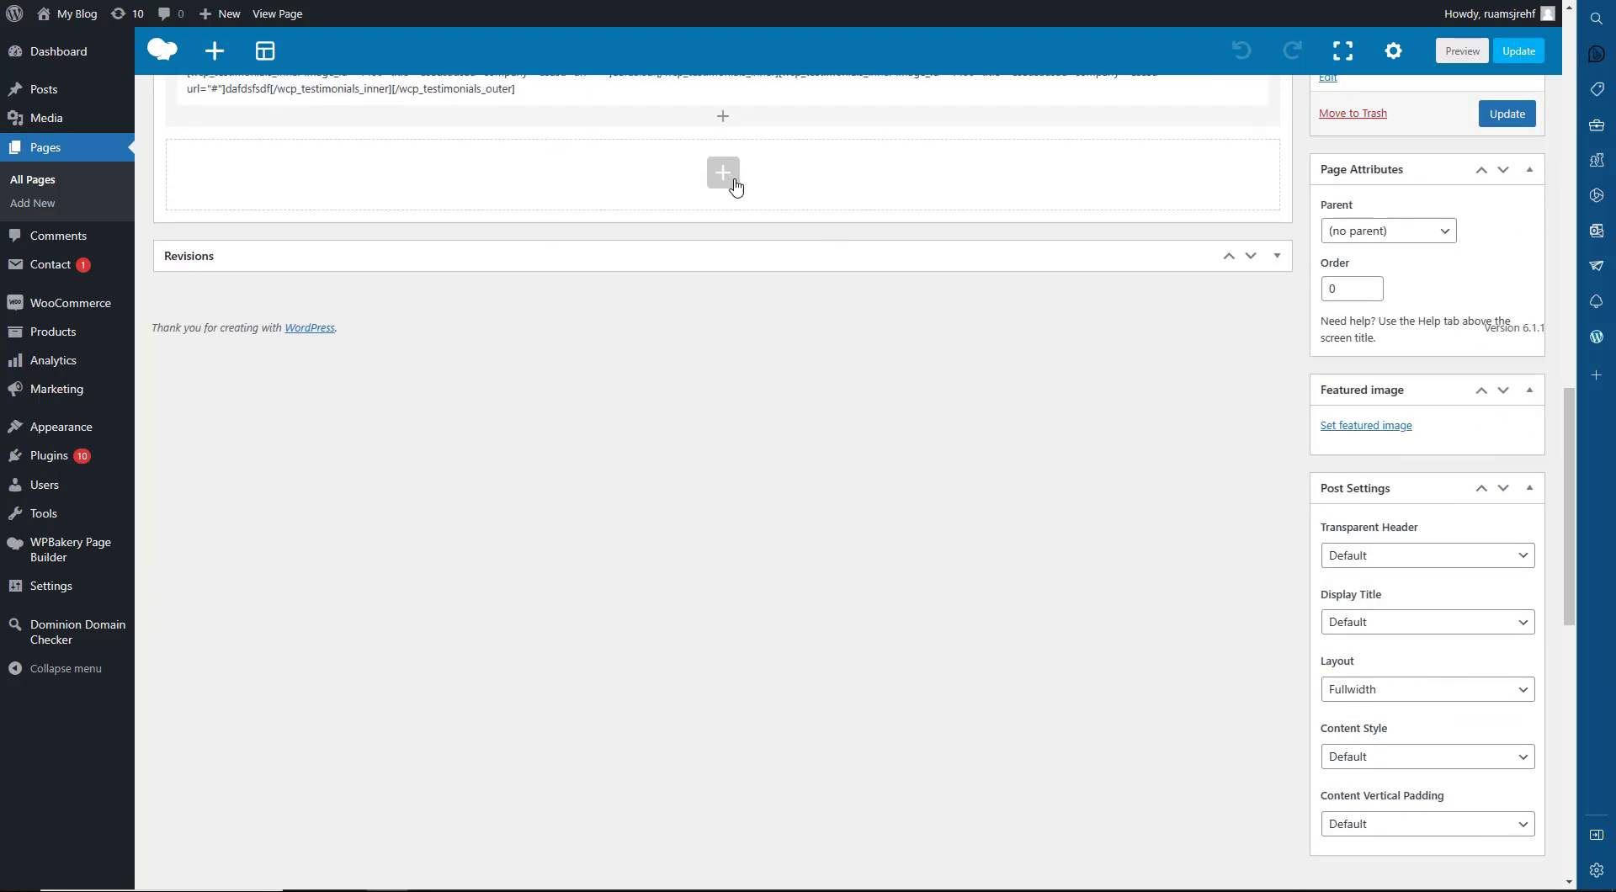
click(674, 202)
click(631, 296)
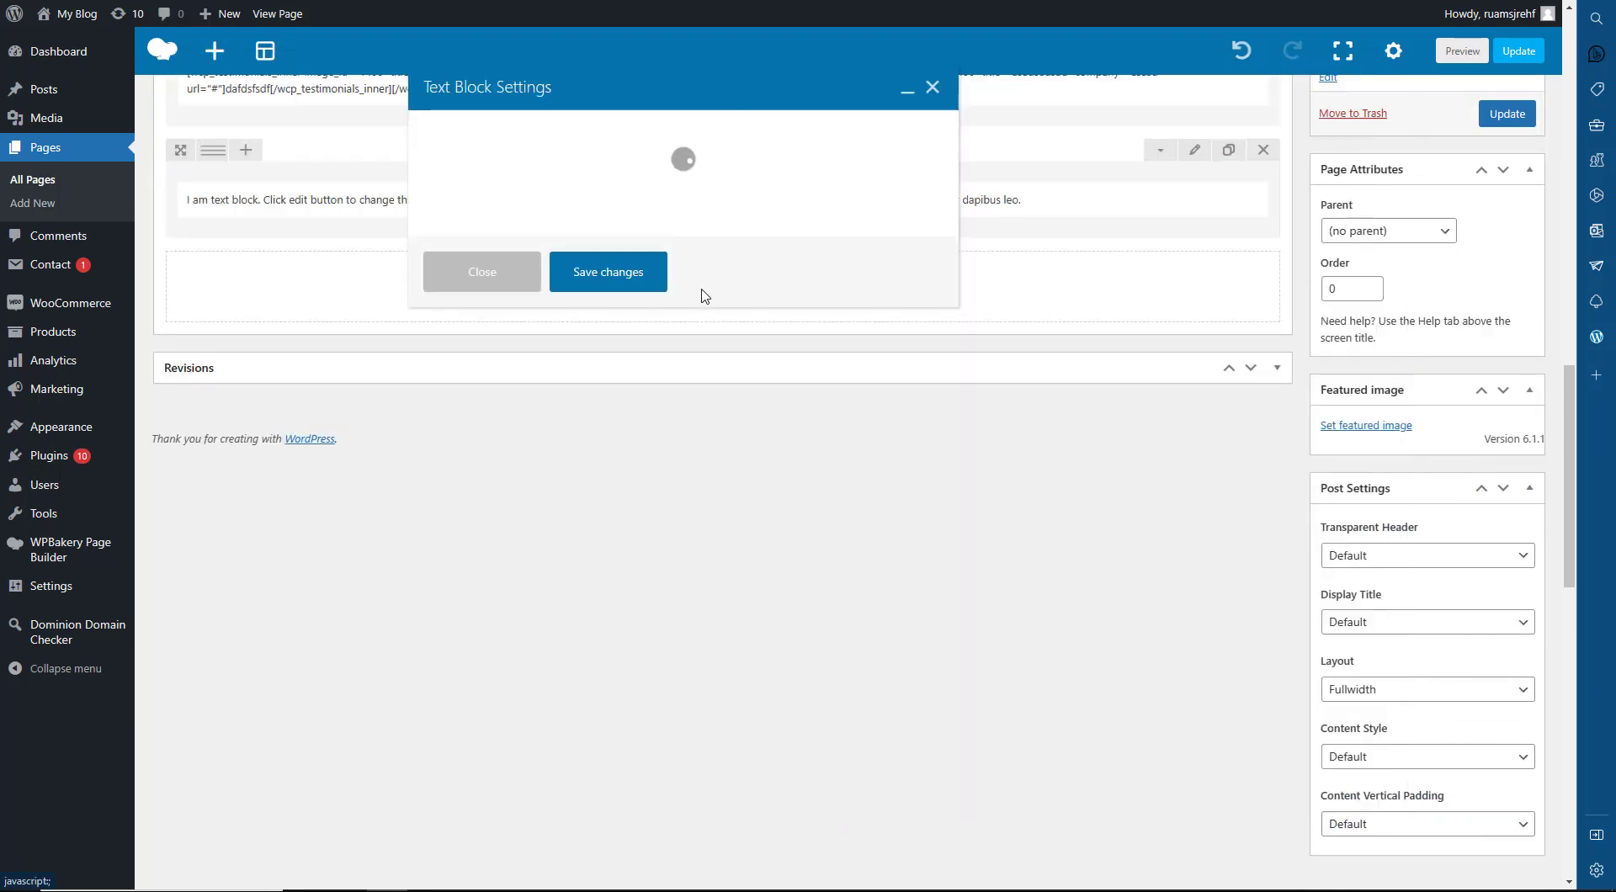
click(911, 206)
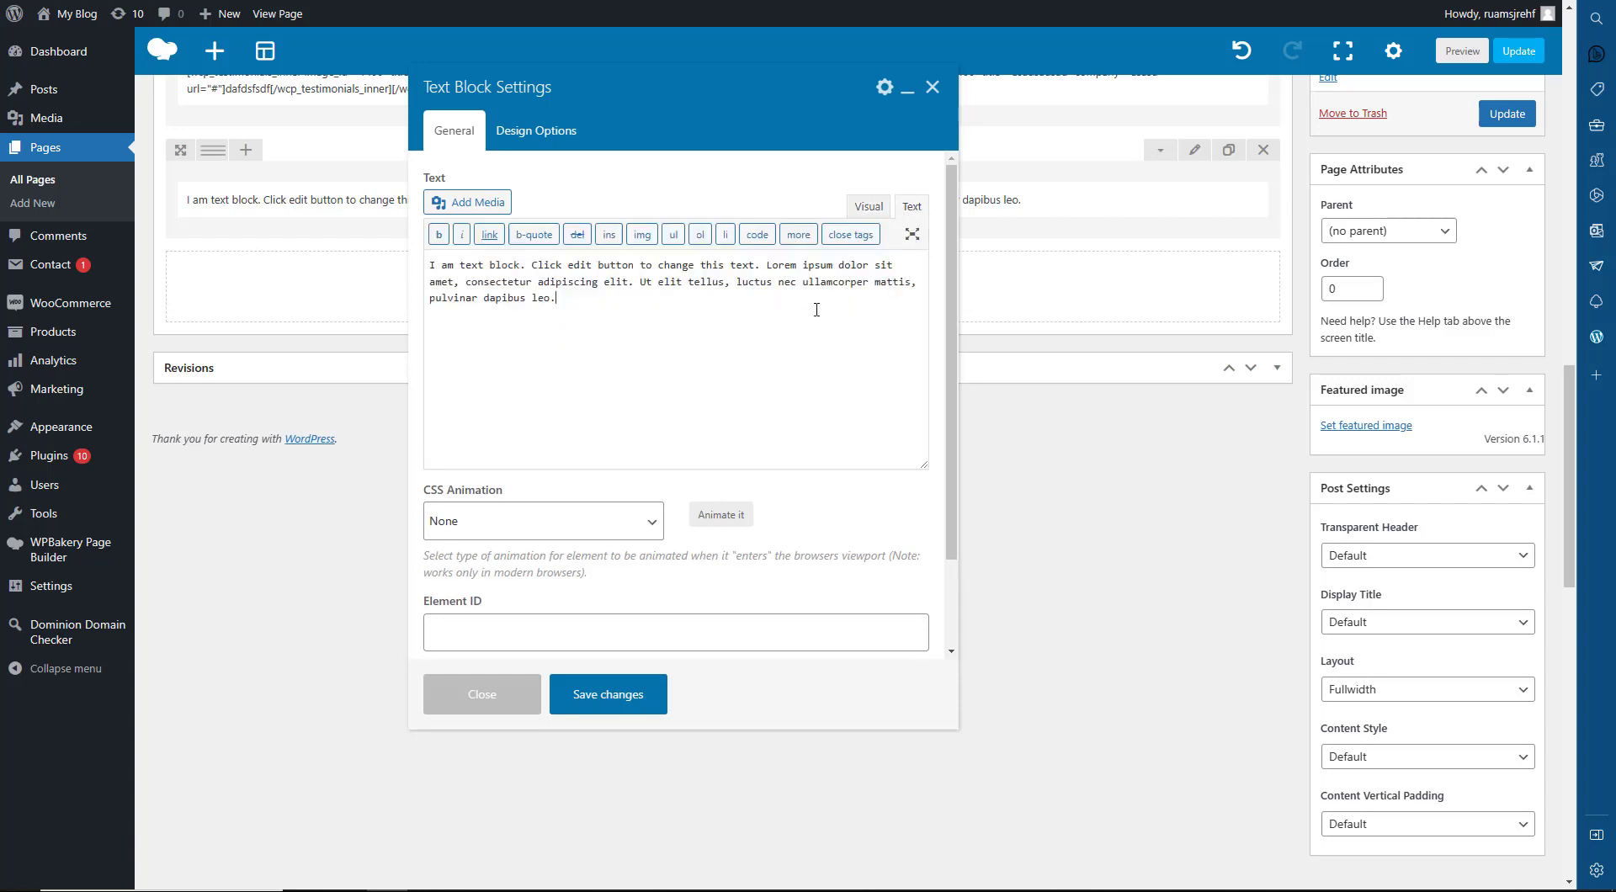
- Replace the text block's default content with the copied dominion_shortcodes_domain_search_6 shortcode, review its parameters and save the element
key(ctrl+a)
key(ctrl+v)
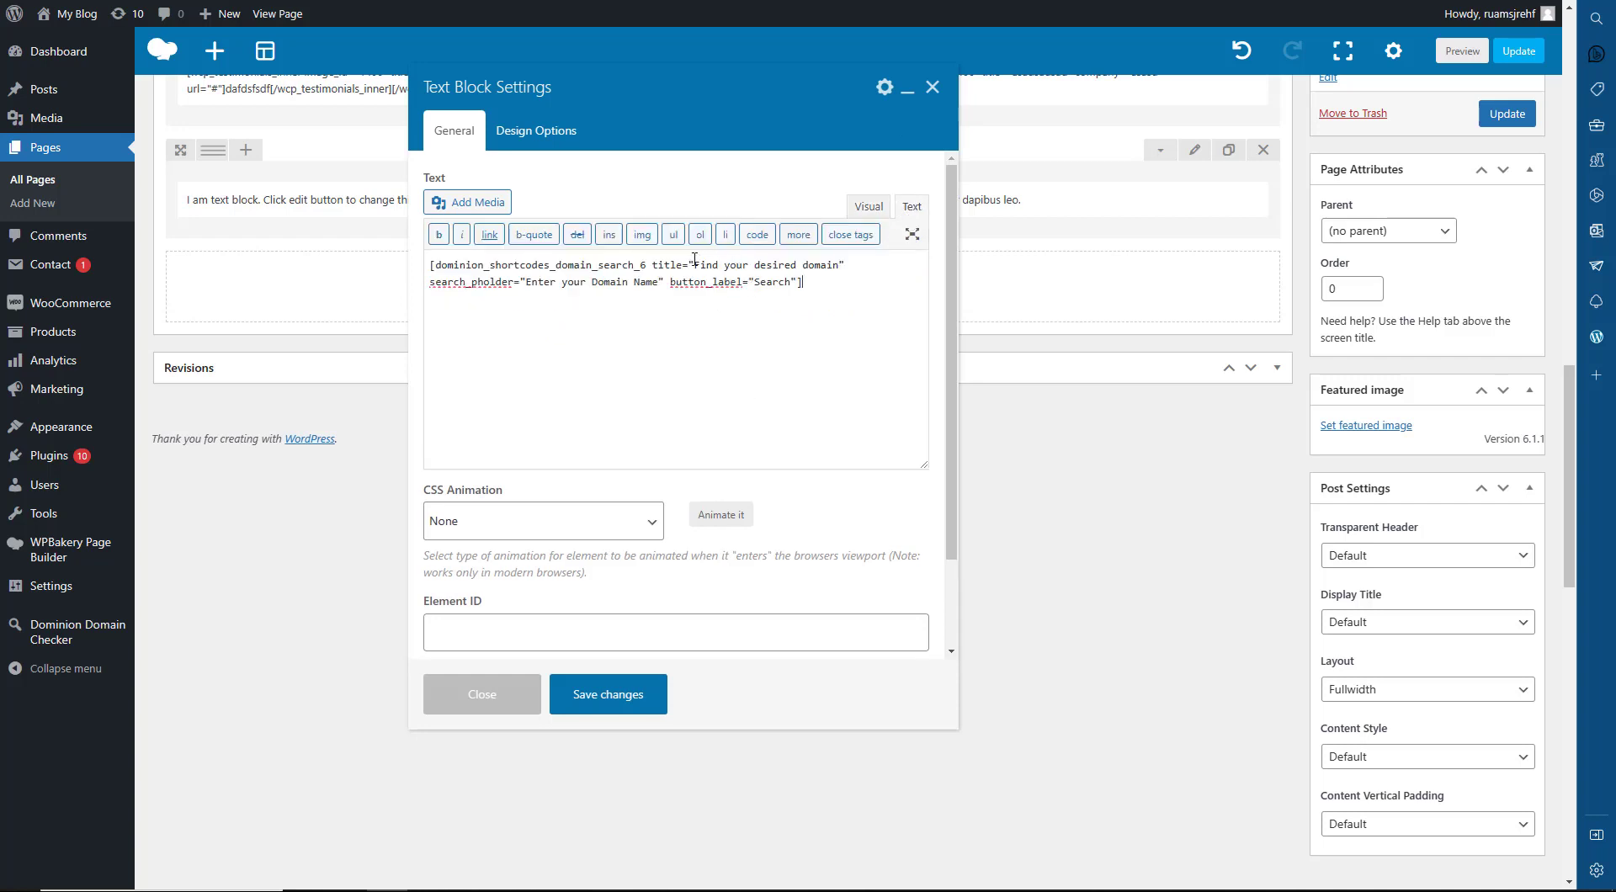
drag(693, 261, 527, 285)
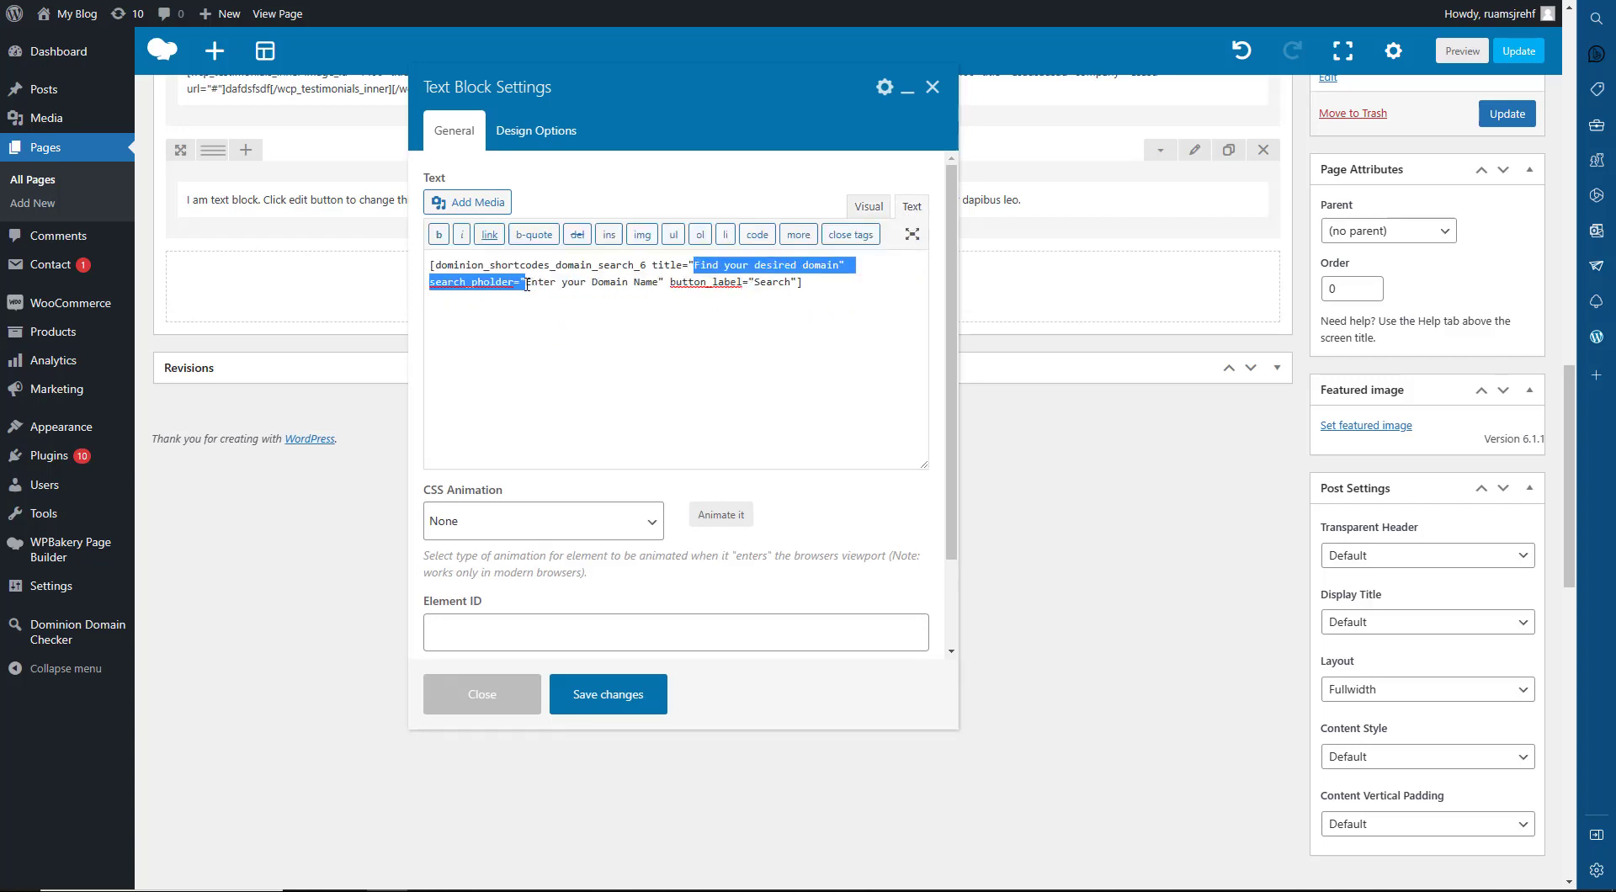
click(619, 282)
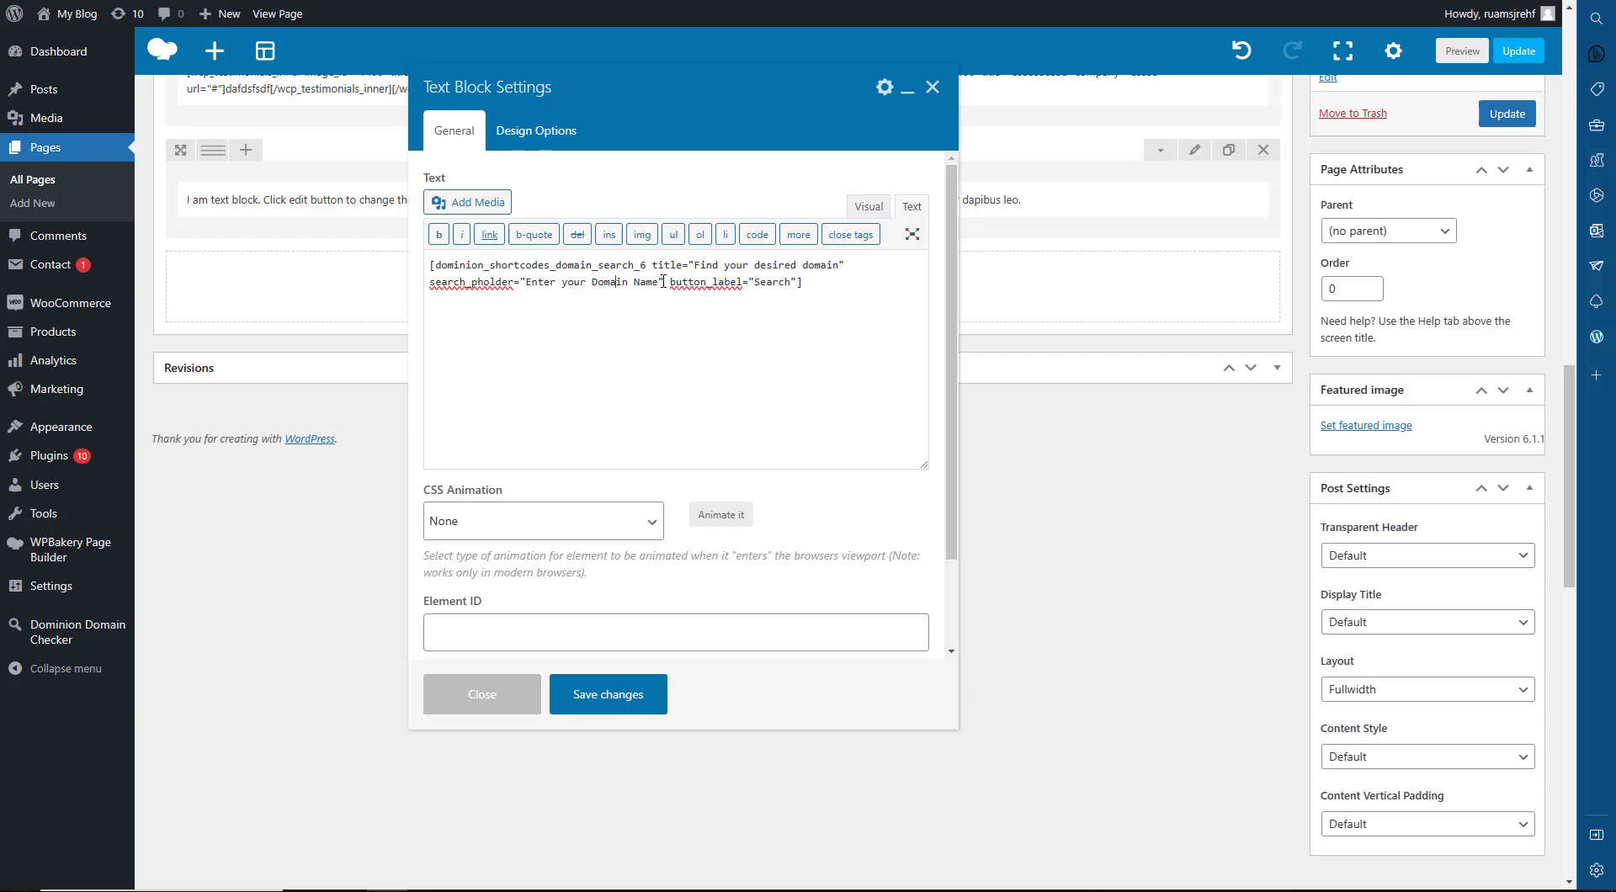
double_click(776, 281)
click(612, 702)
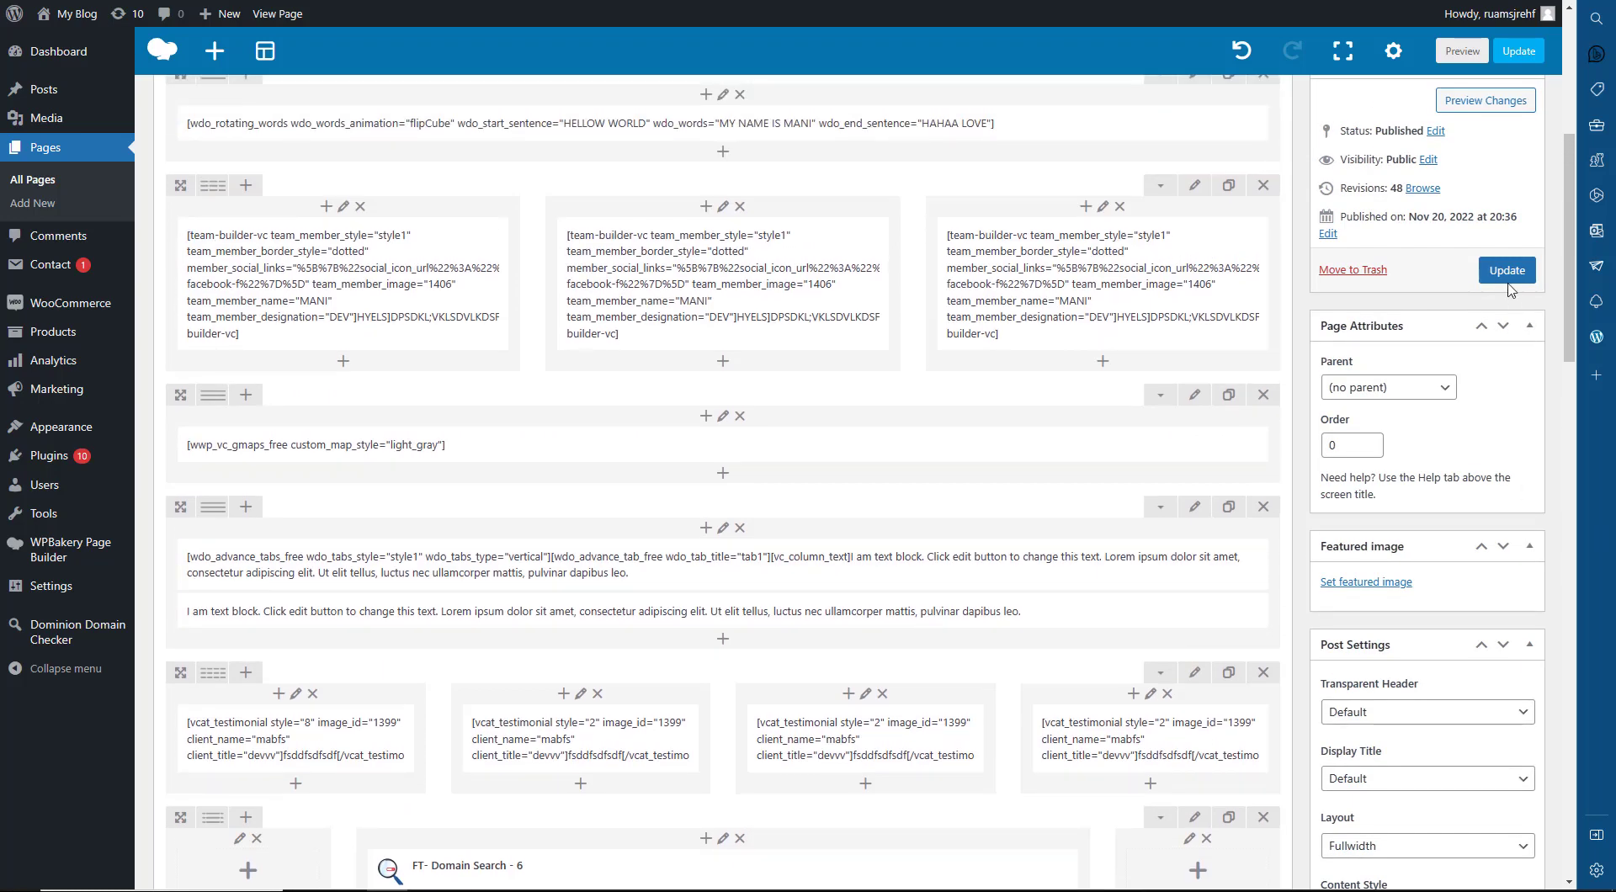
- Update the page, reload the live page and inspect the shortcode's domain search section near the page end
click(1506, 277)
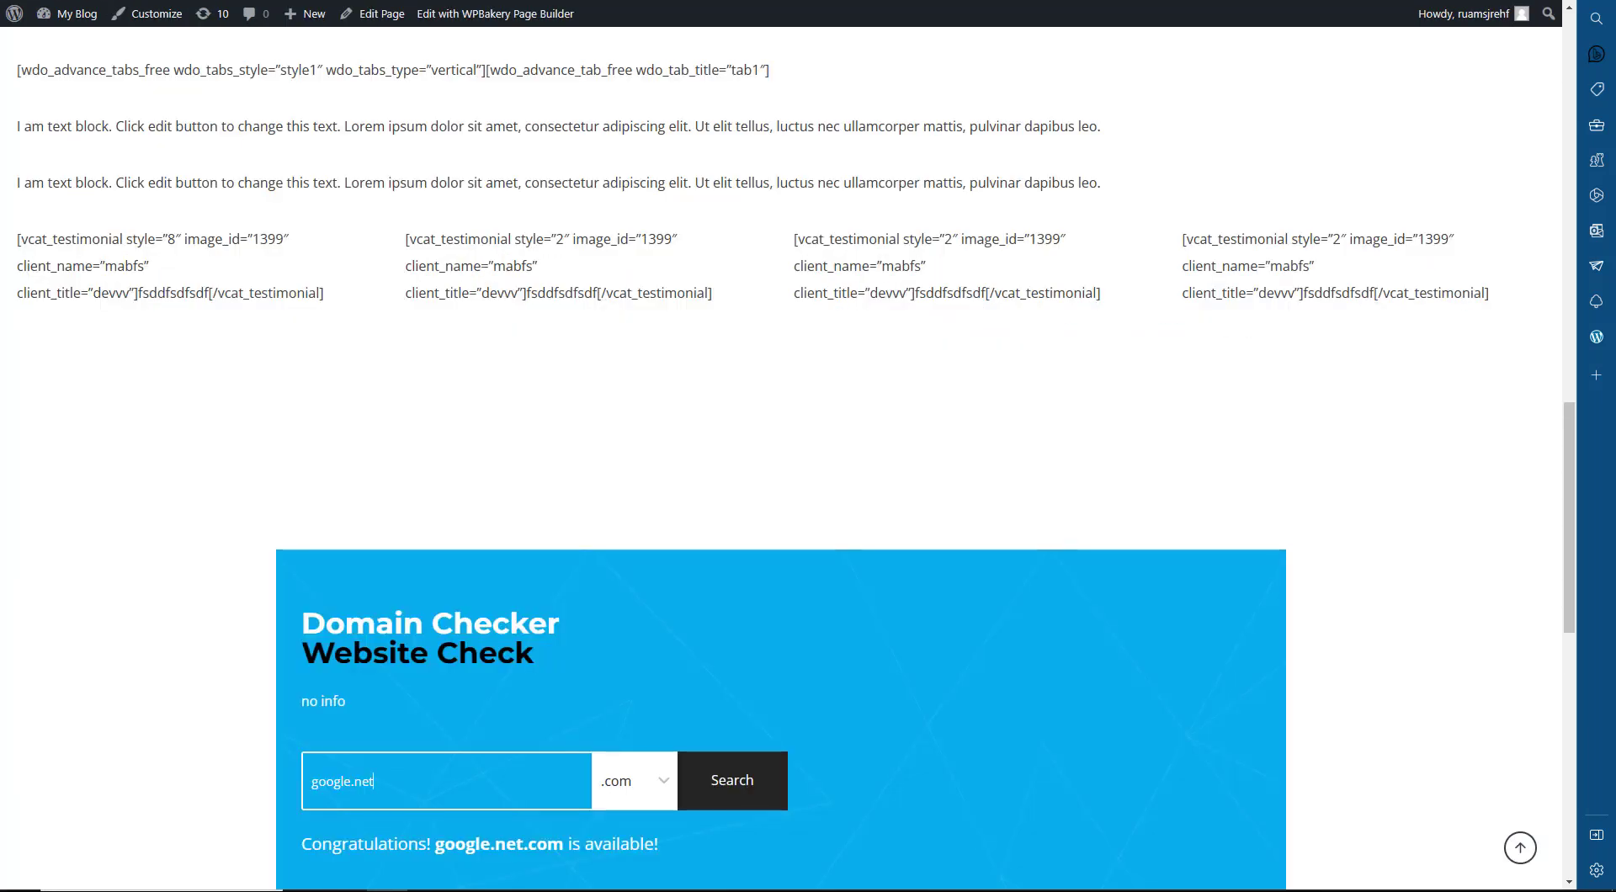
key(Return)
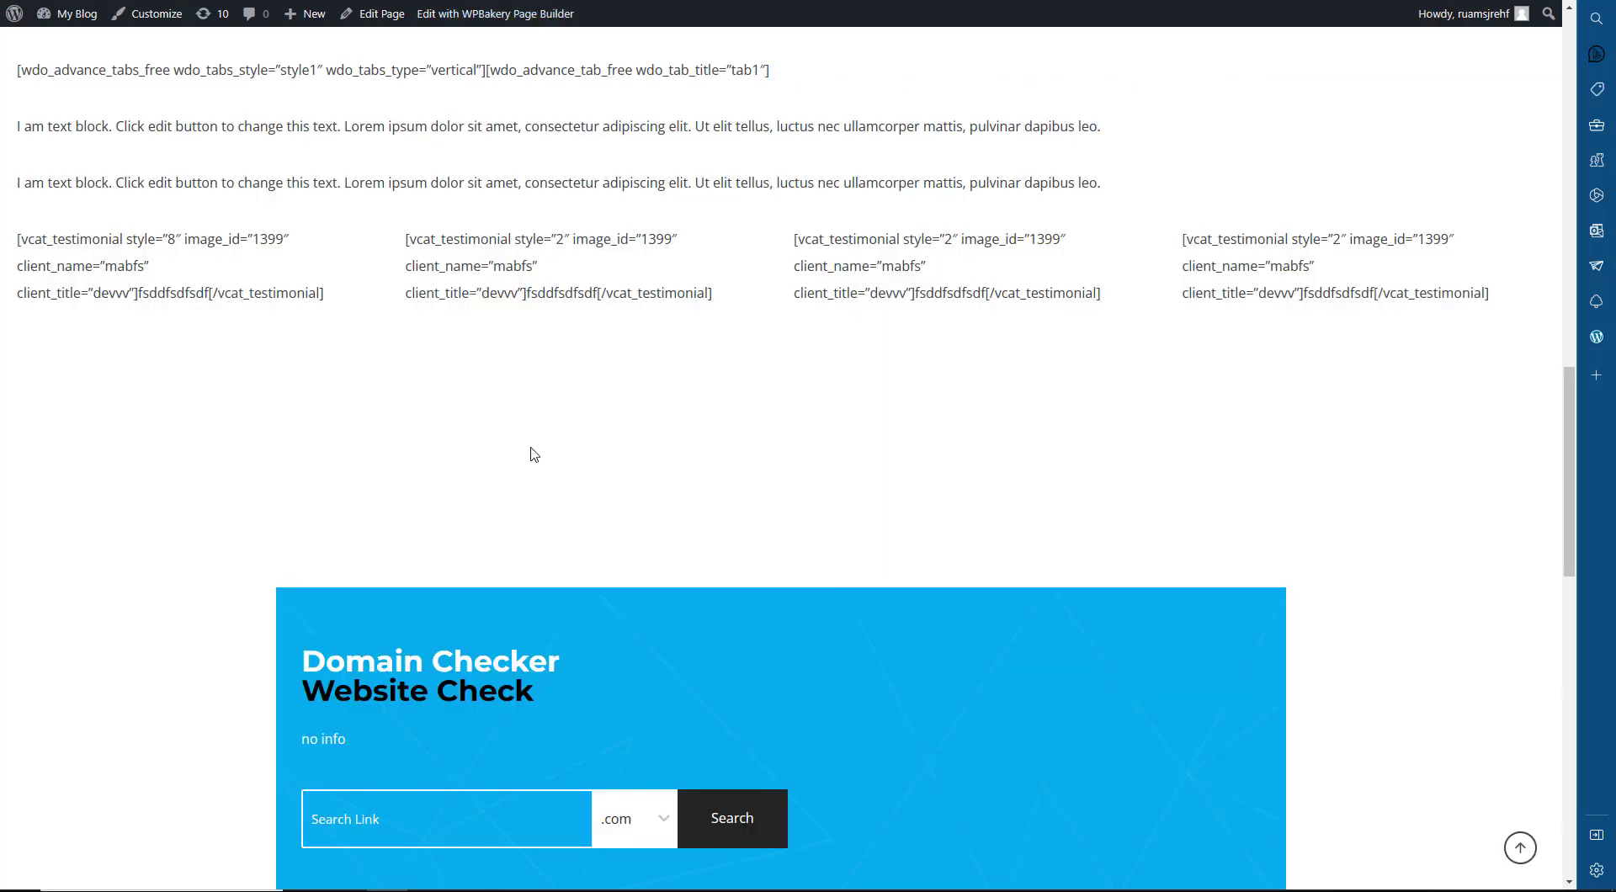
scroll(533, 451, down, 10)
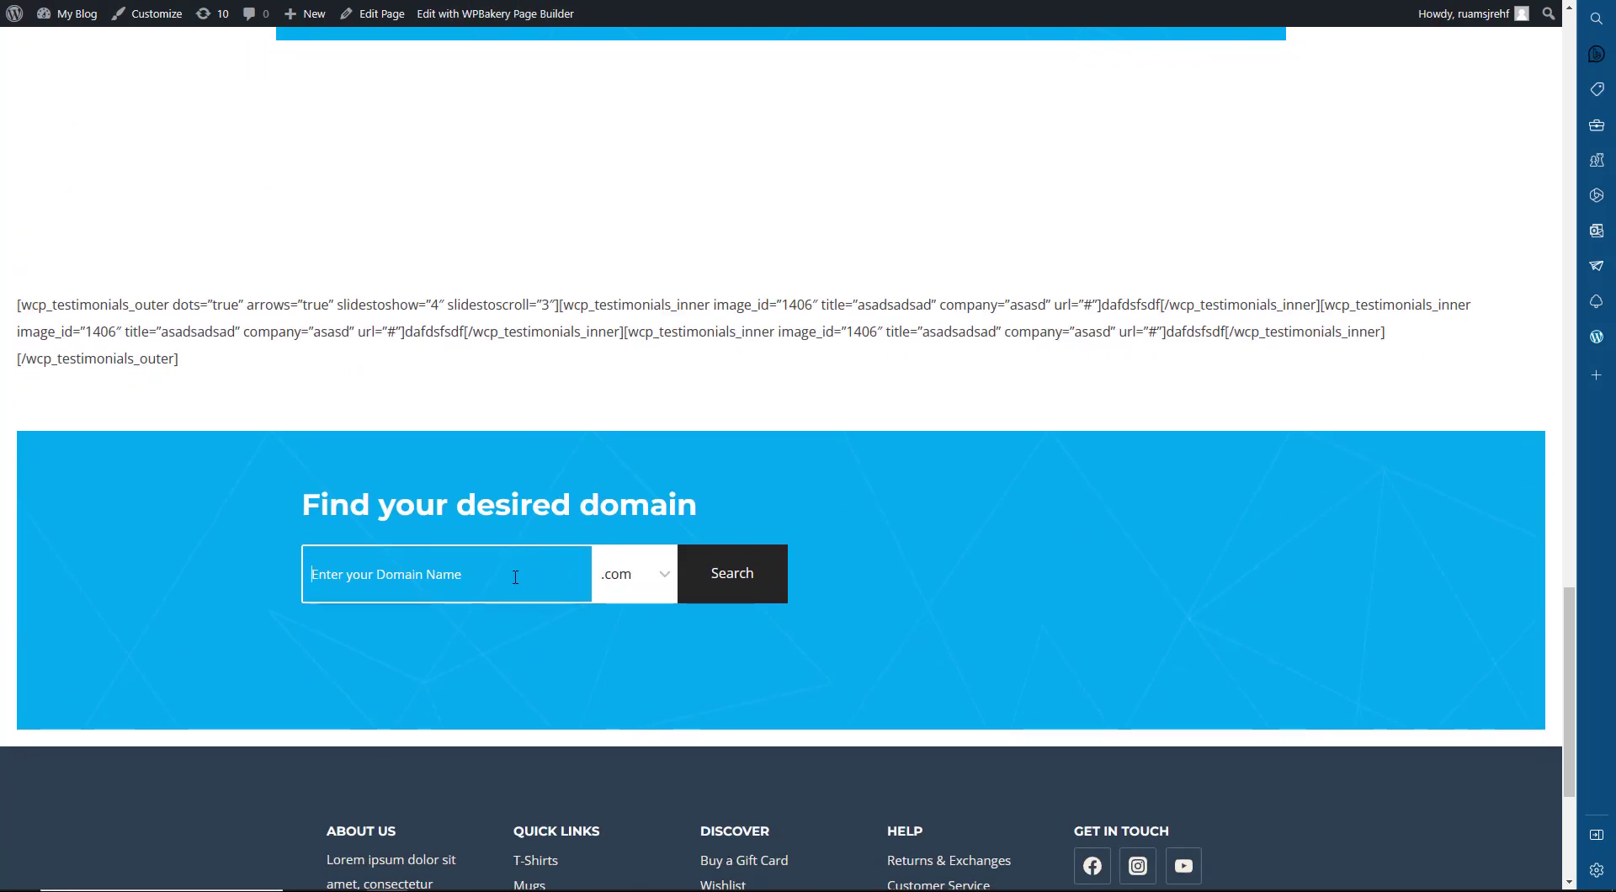
click(602, 576)
click(508, 575)
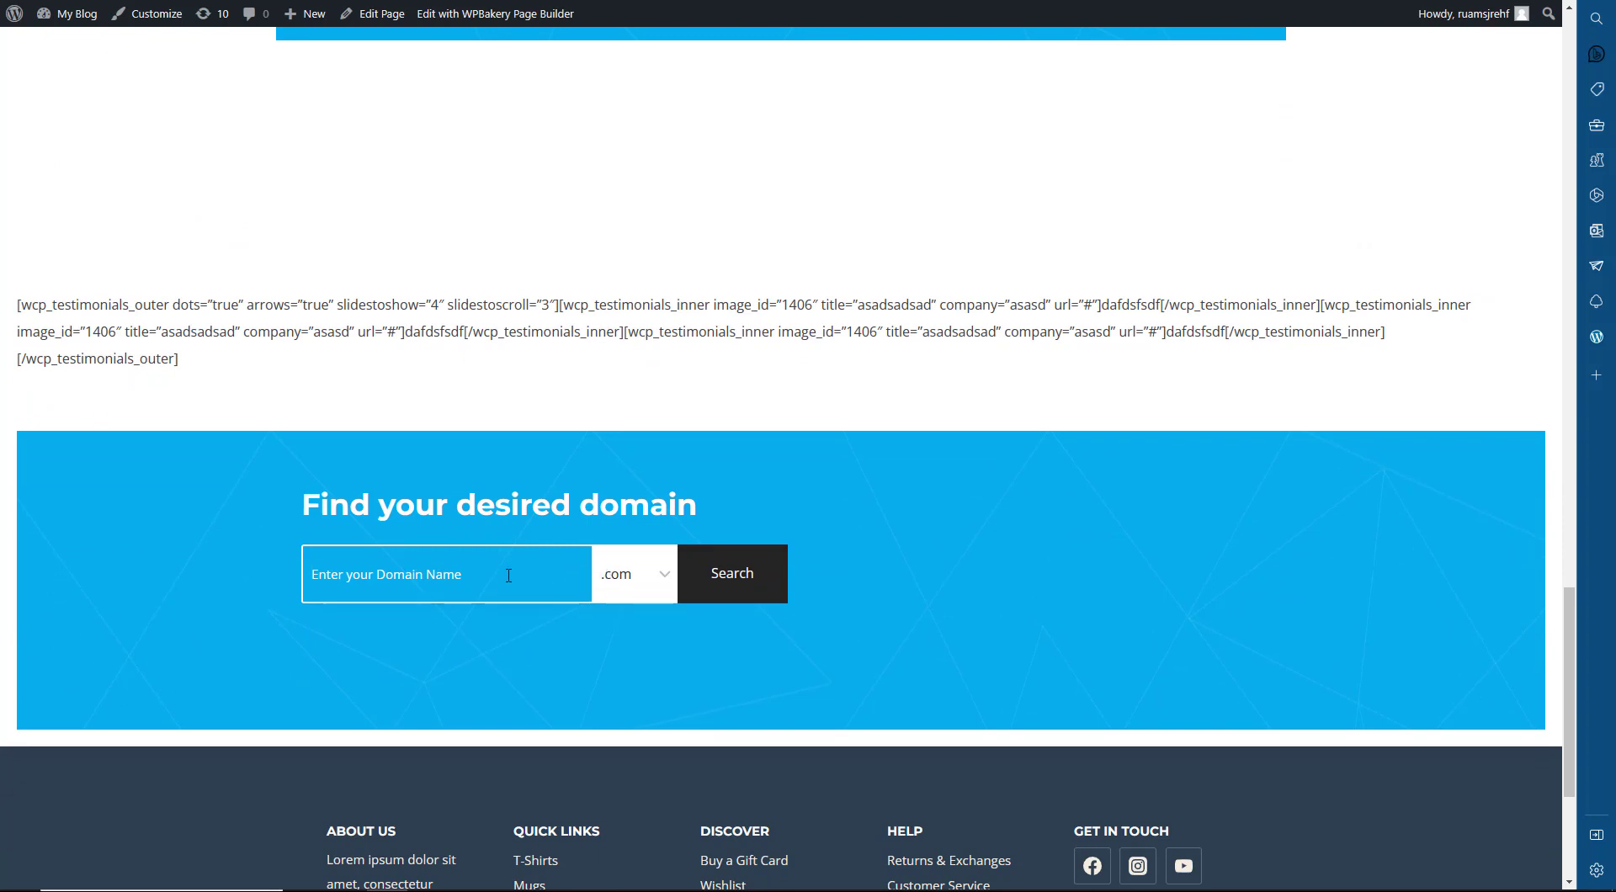